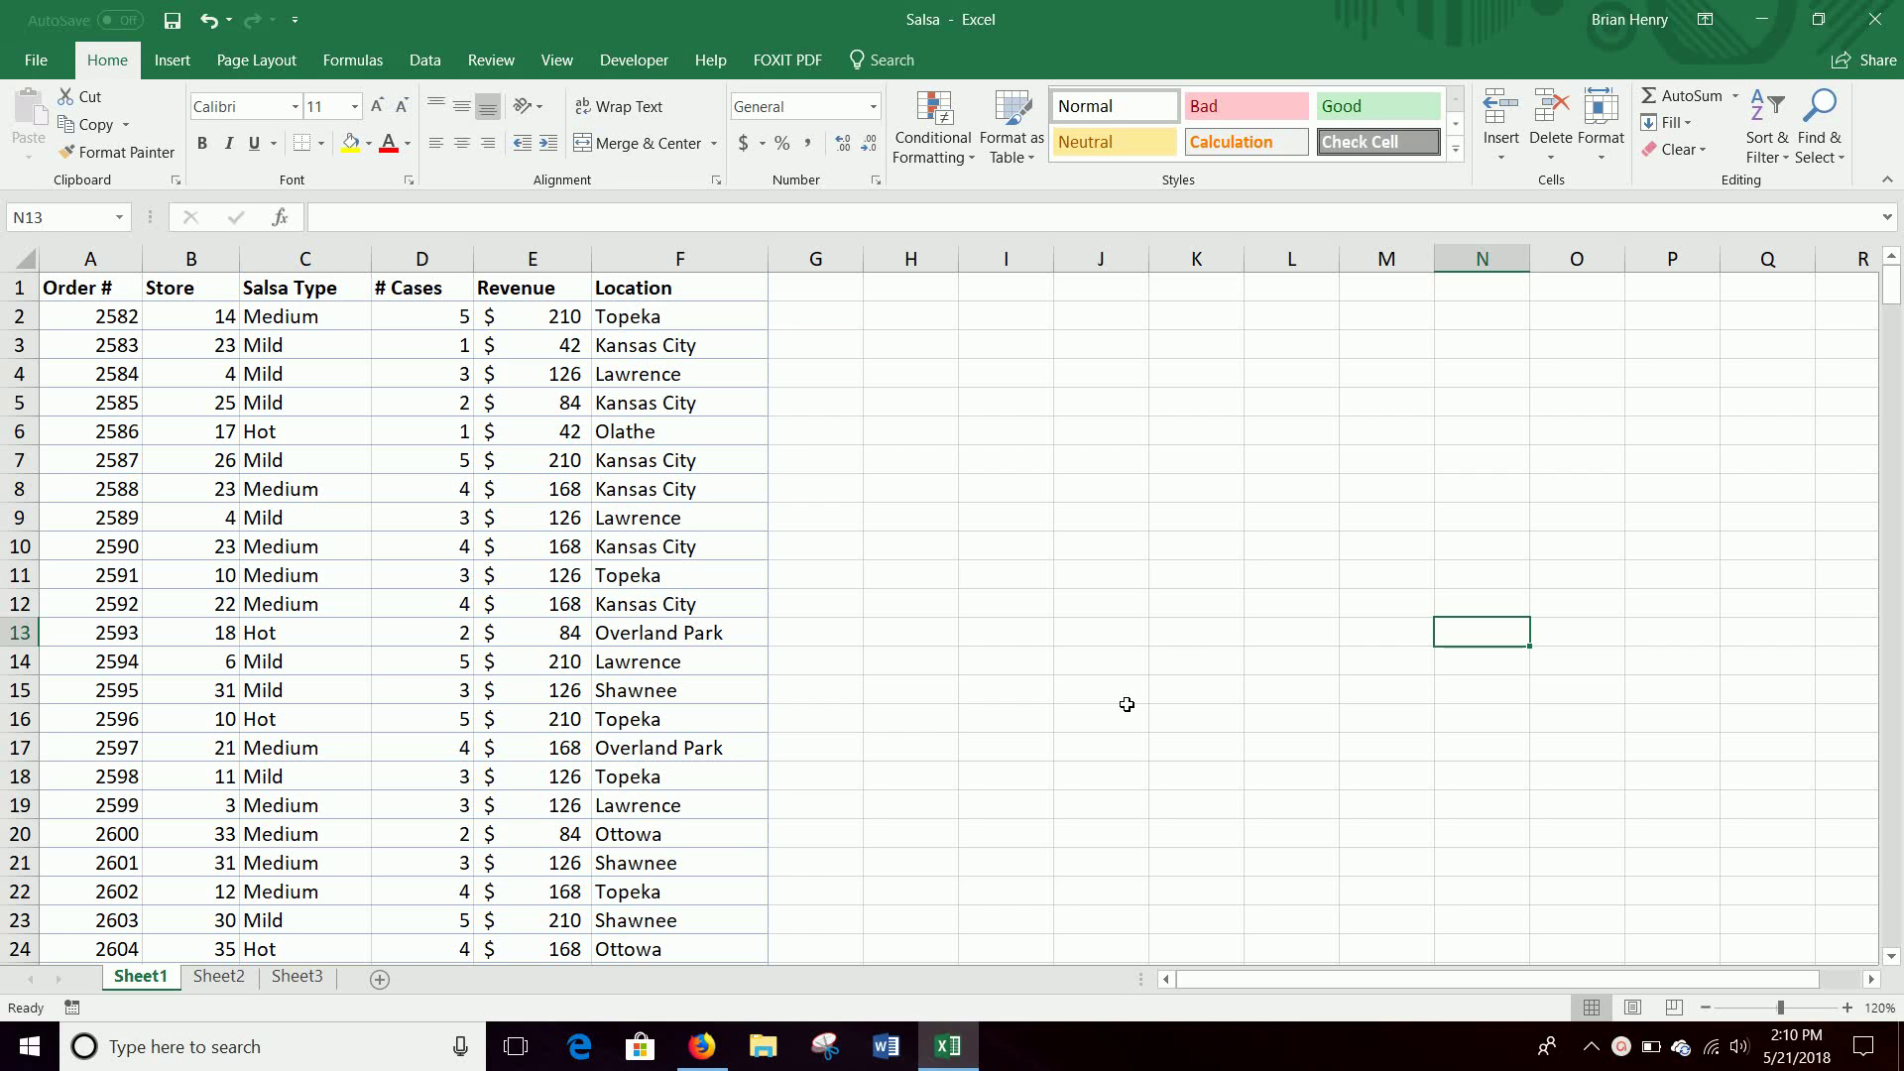
# - Check in the ribbon customization options that the Developer tab is enabled among the main tabs
pyautogui.click(635, 64)
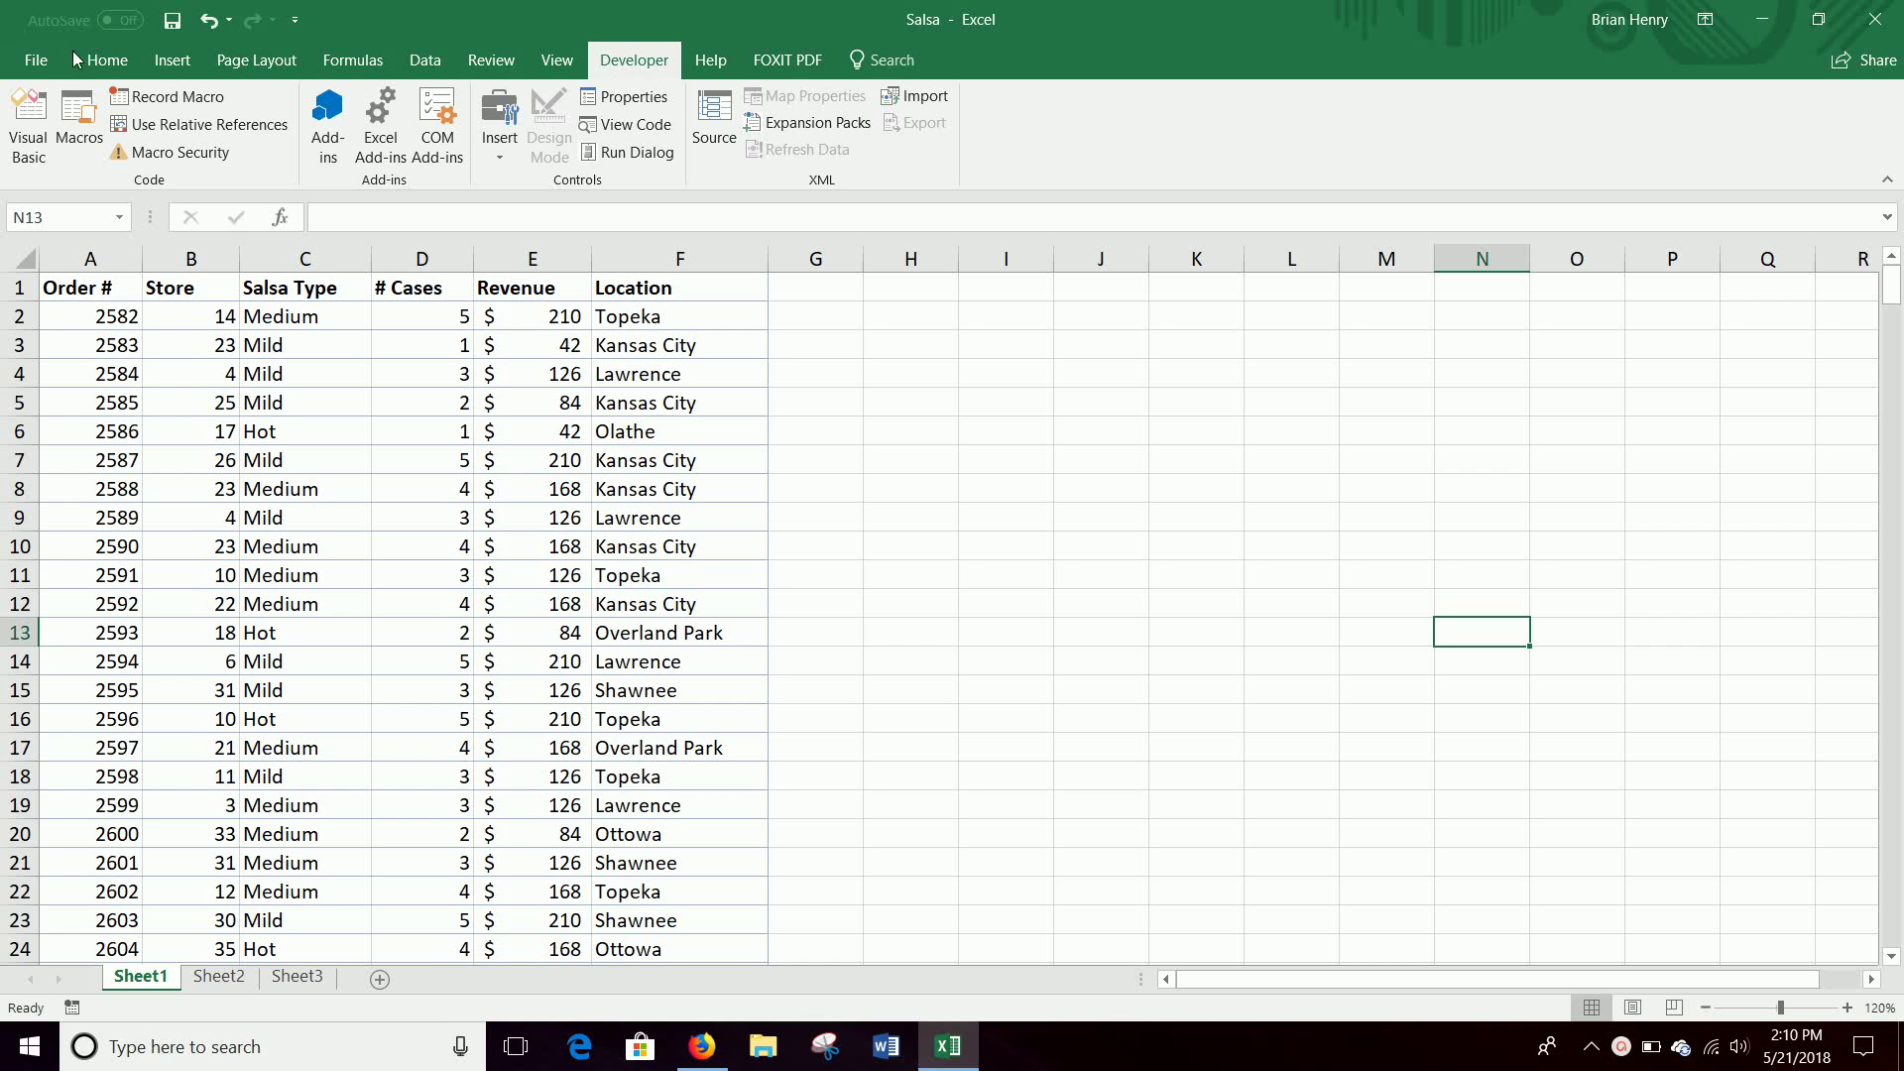
pyautogui.click(36, 61)
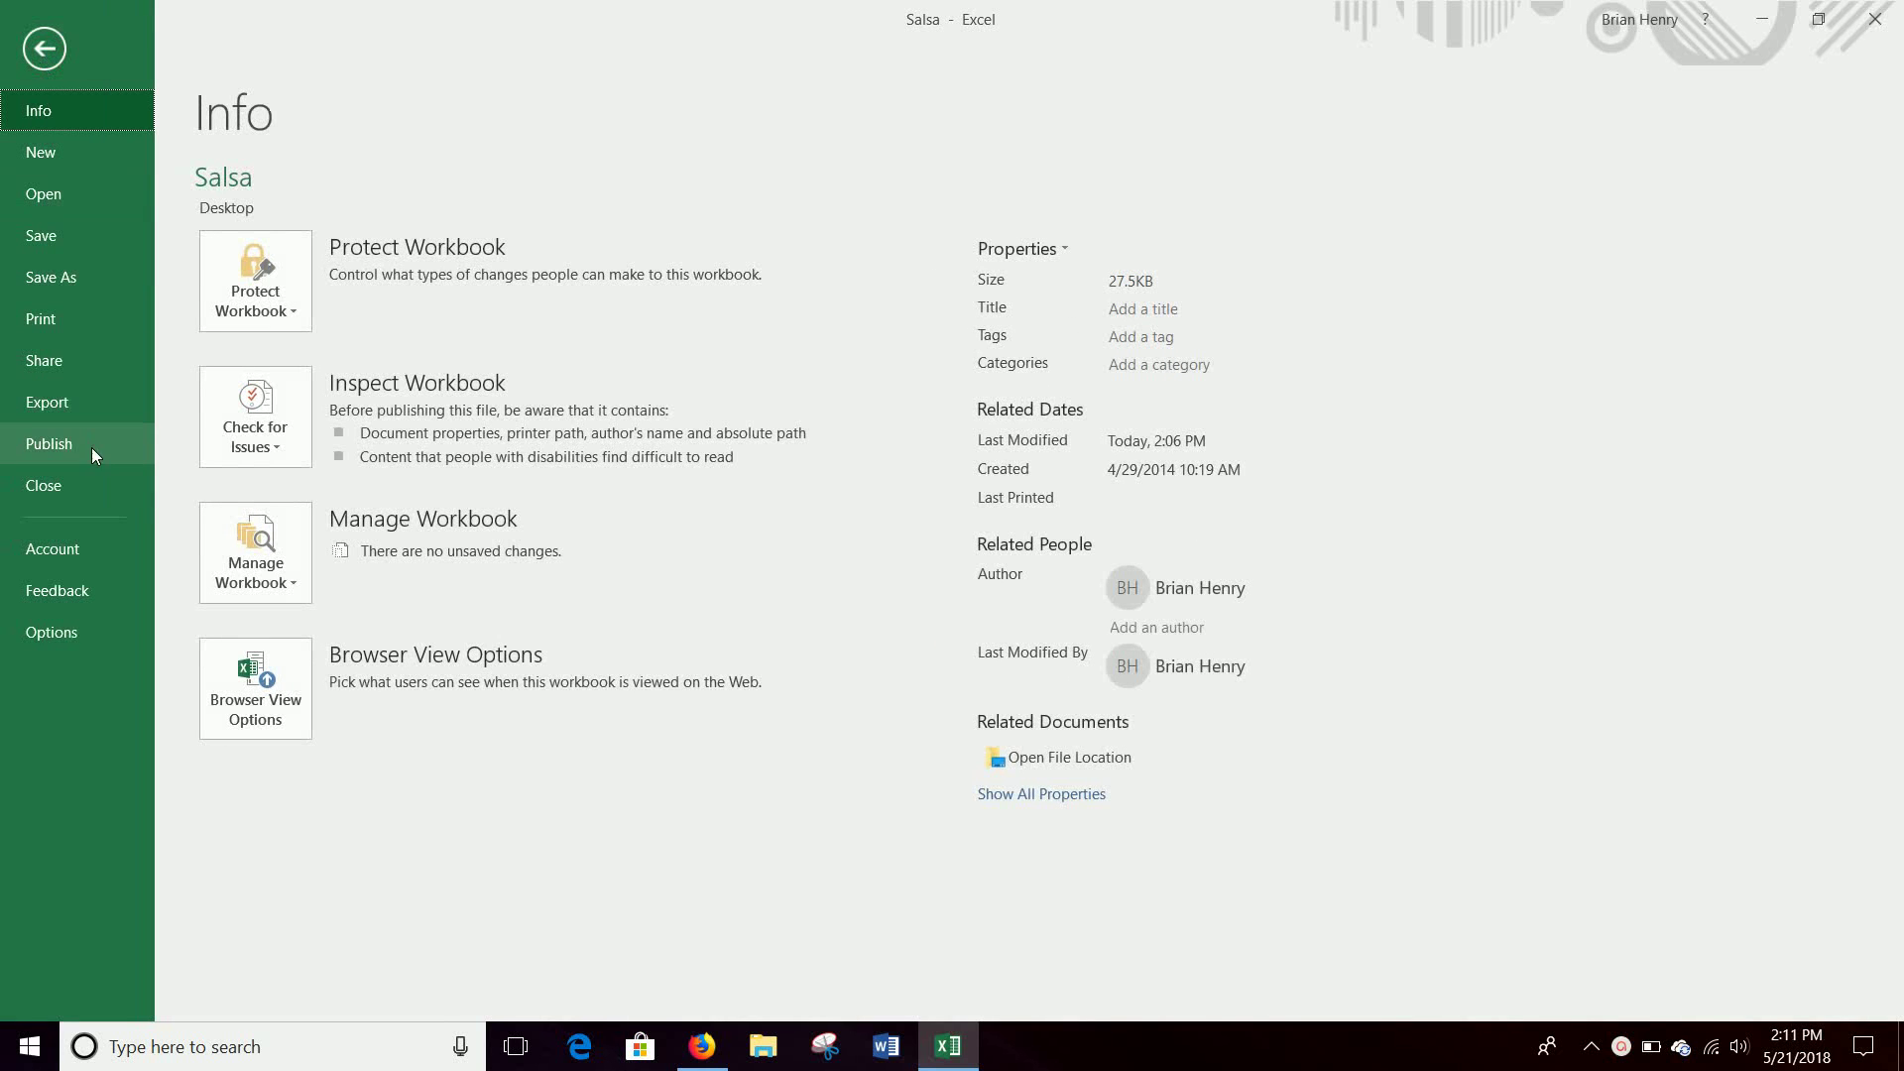
pyautogui.click(64, 625)
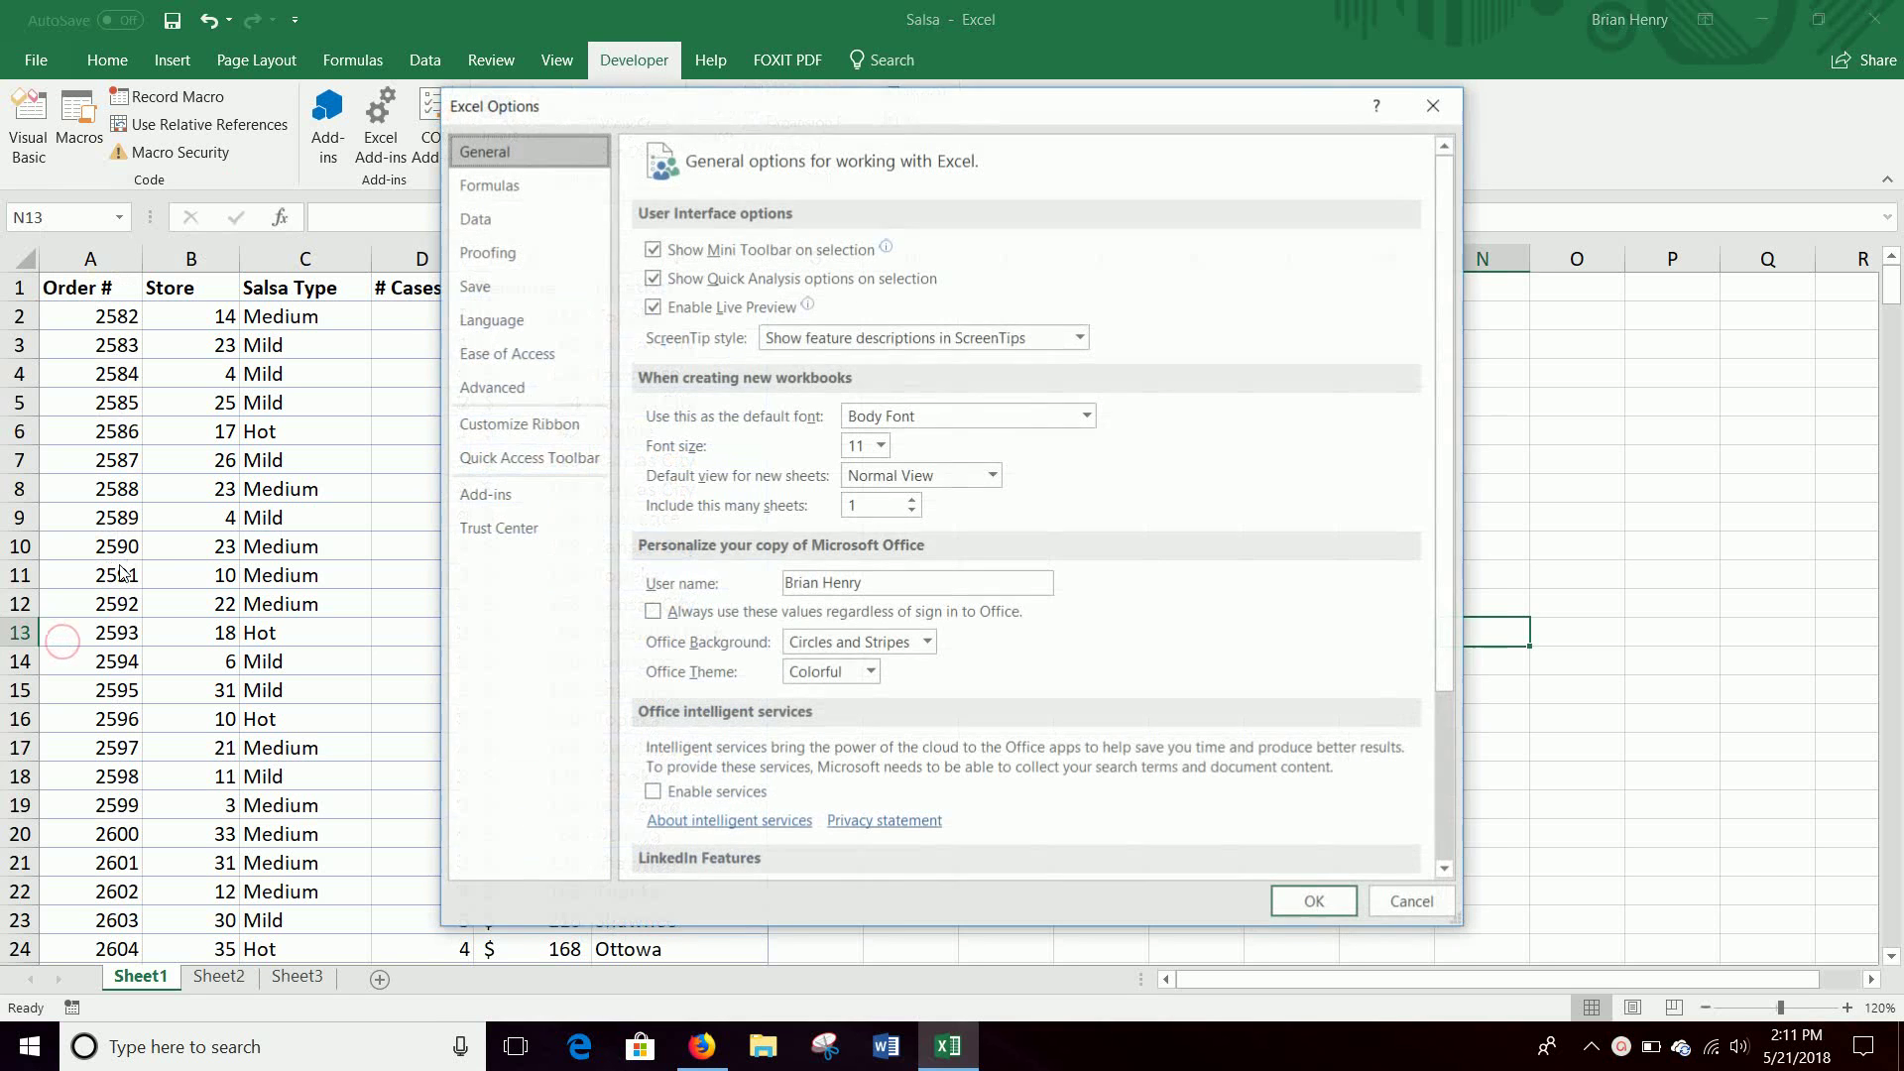
pyautogui.click(557, 425)
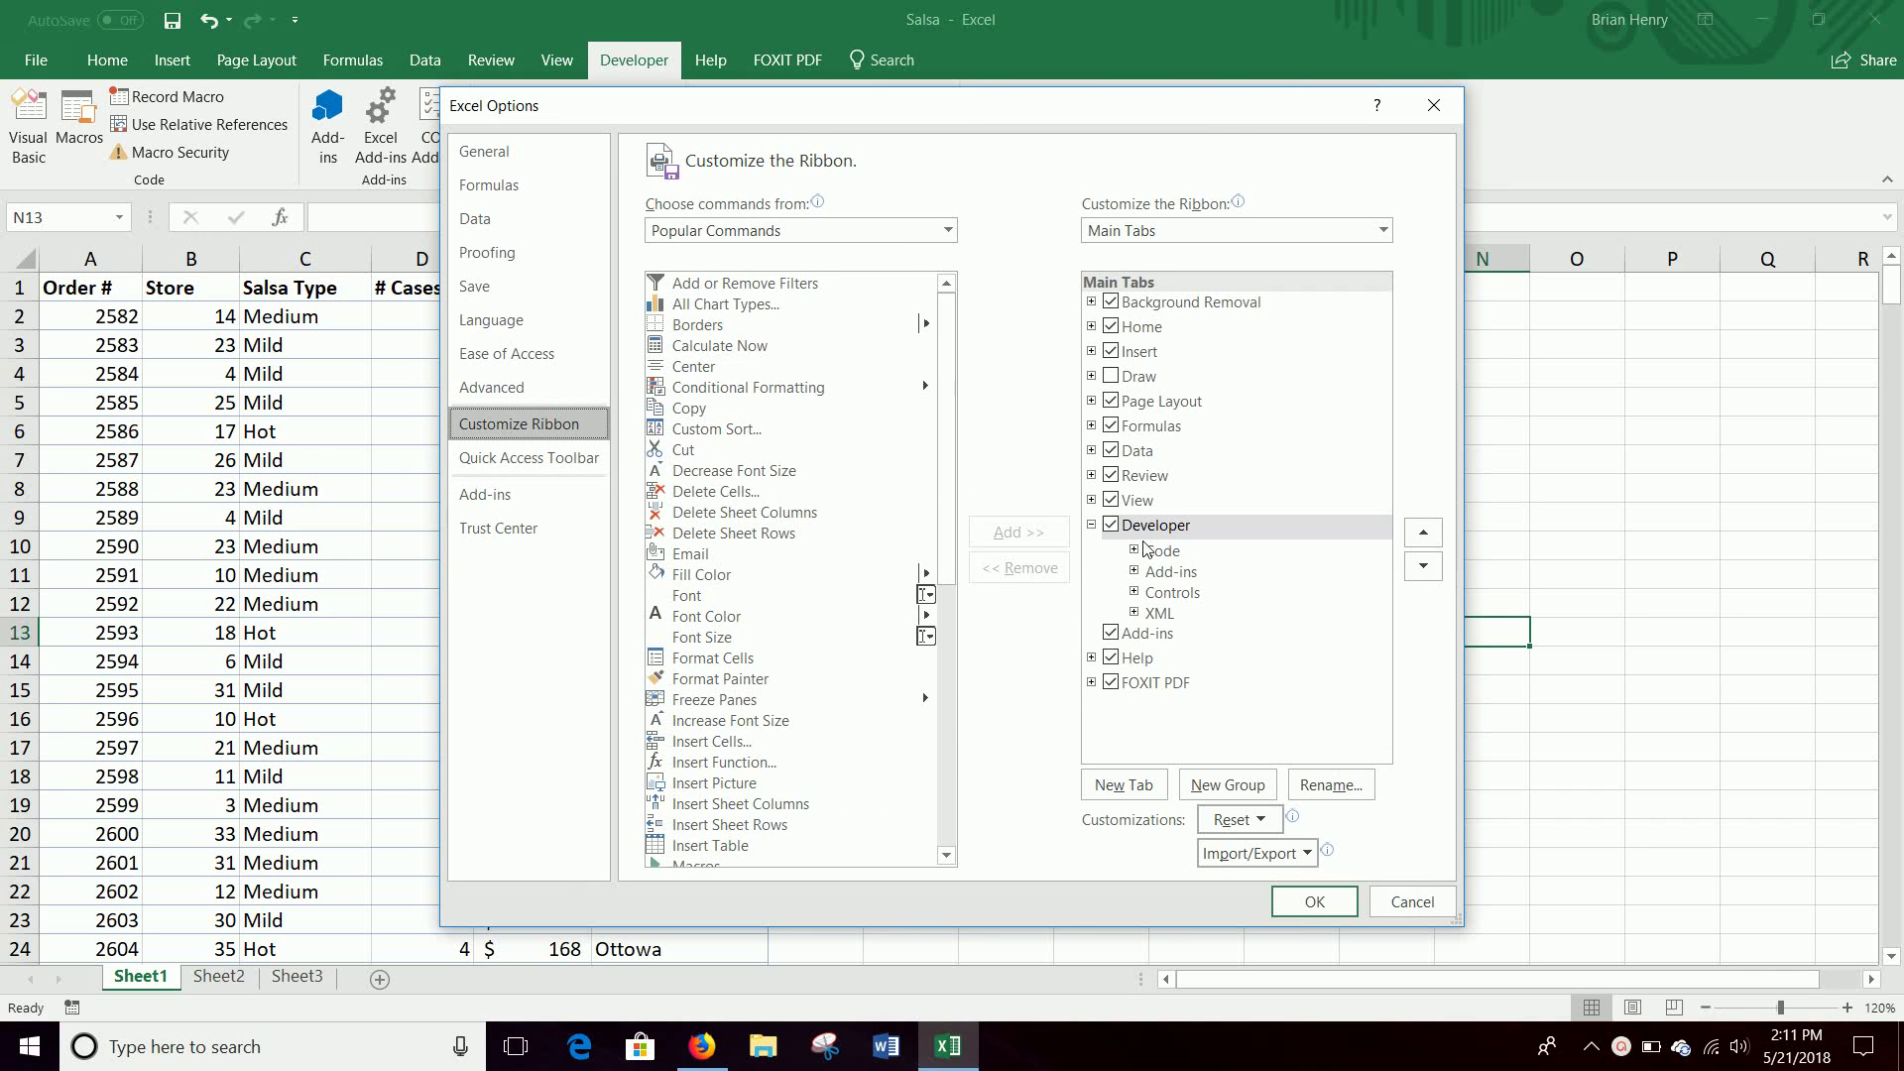
pyautogui.click(1310, 901)
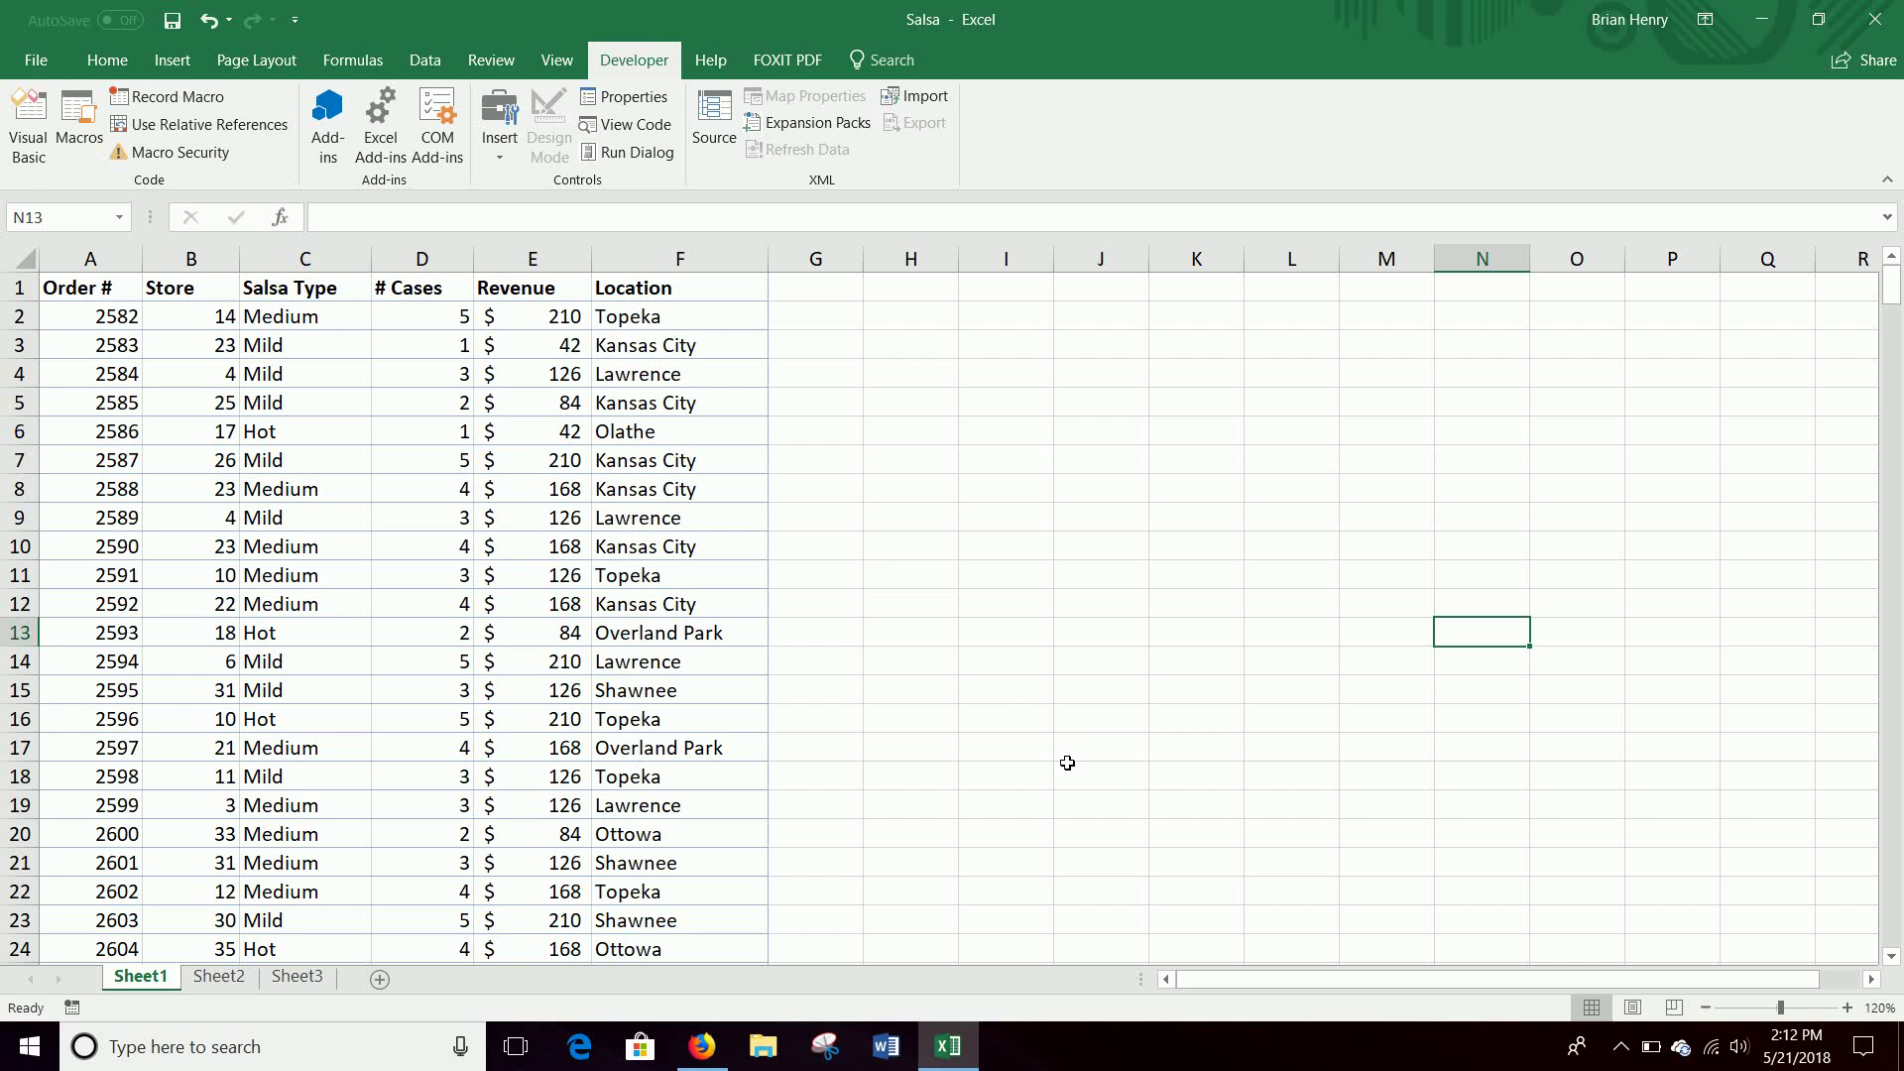
# - Set up a new macro recording named SalesByCity, stored in the Personal Macro Workbook
pyautogui.click(181, 103)
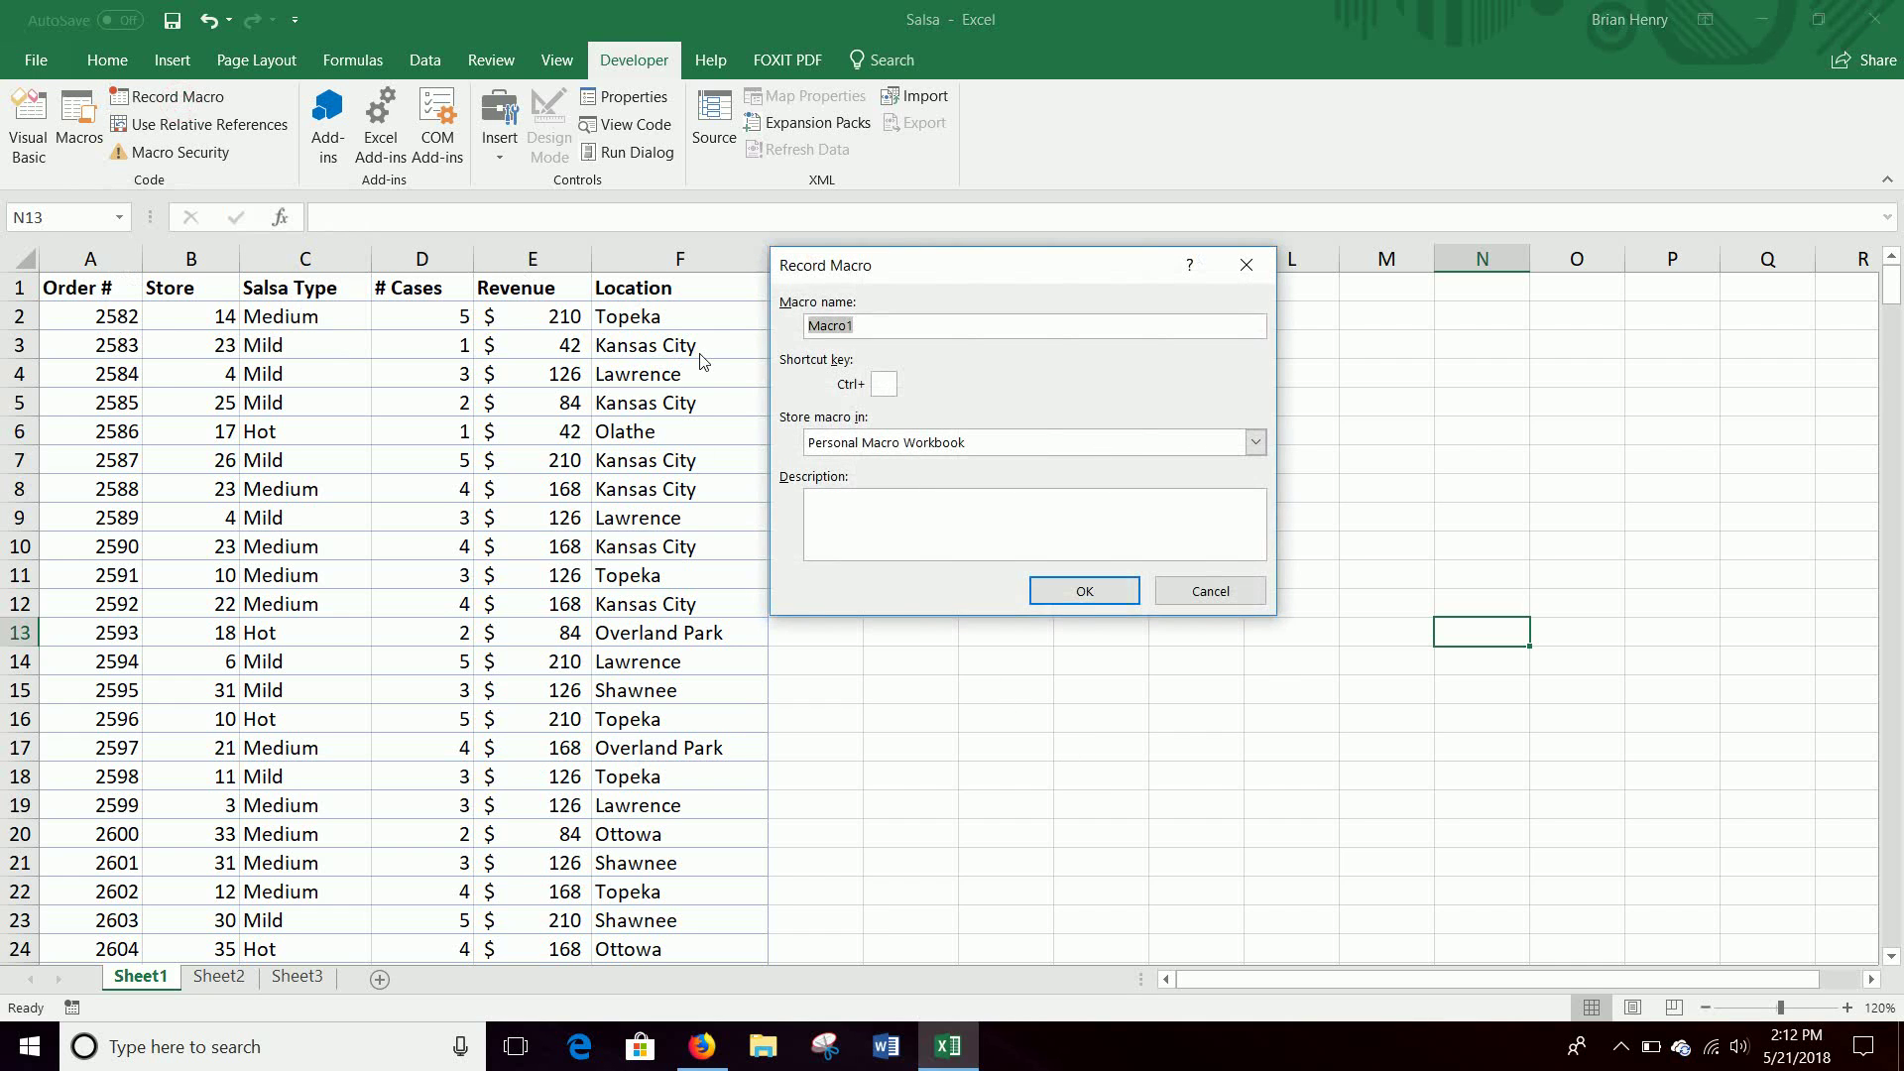
pyautogui.write('SalesByCity')
pyautogui.click(880, 382)
pyautogui.click(1256, 443)
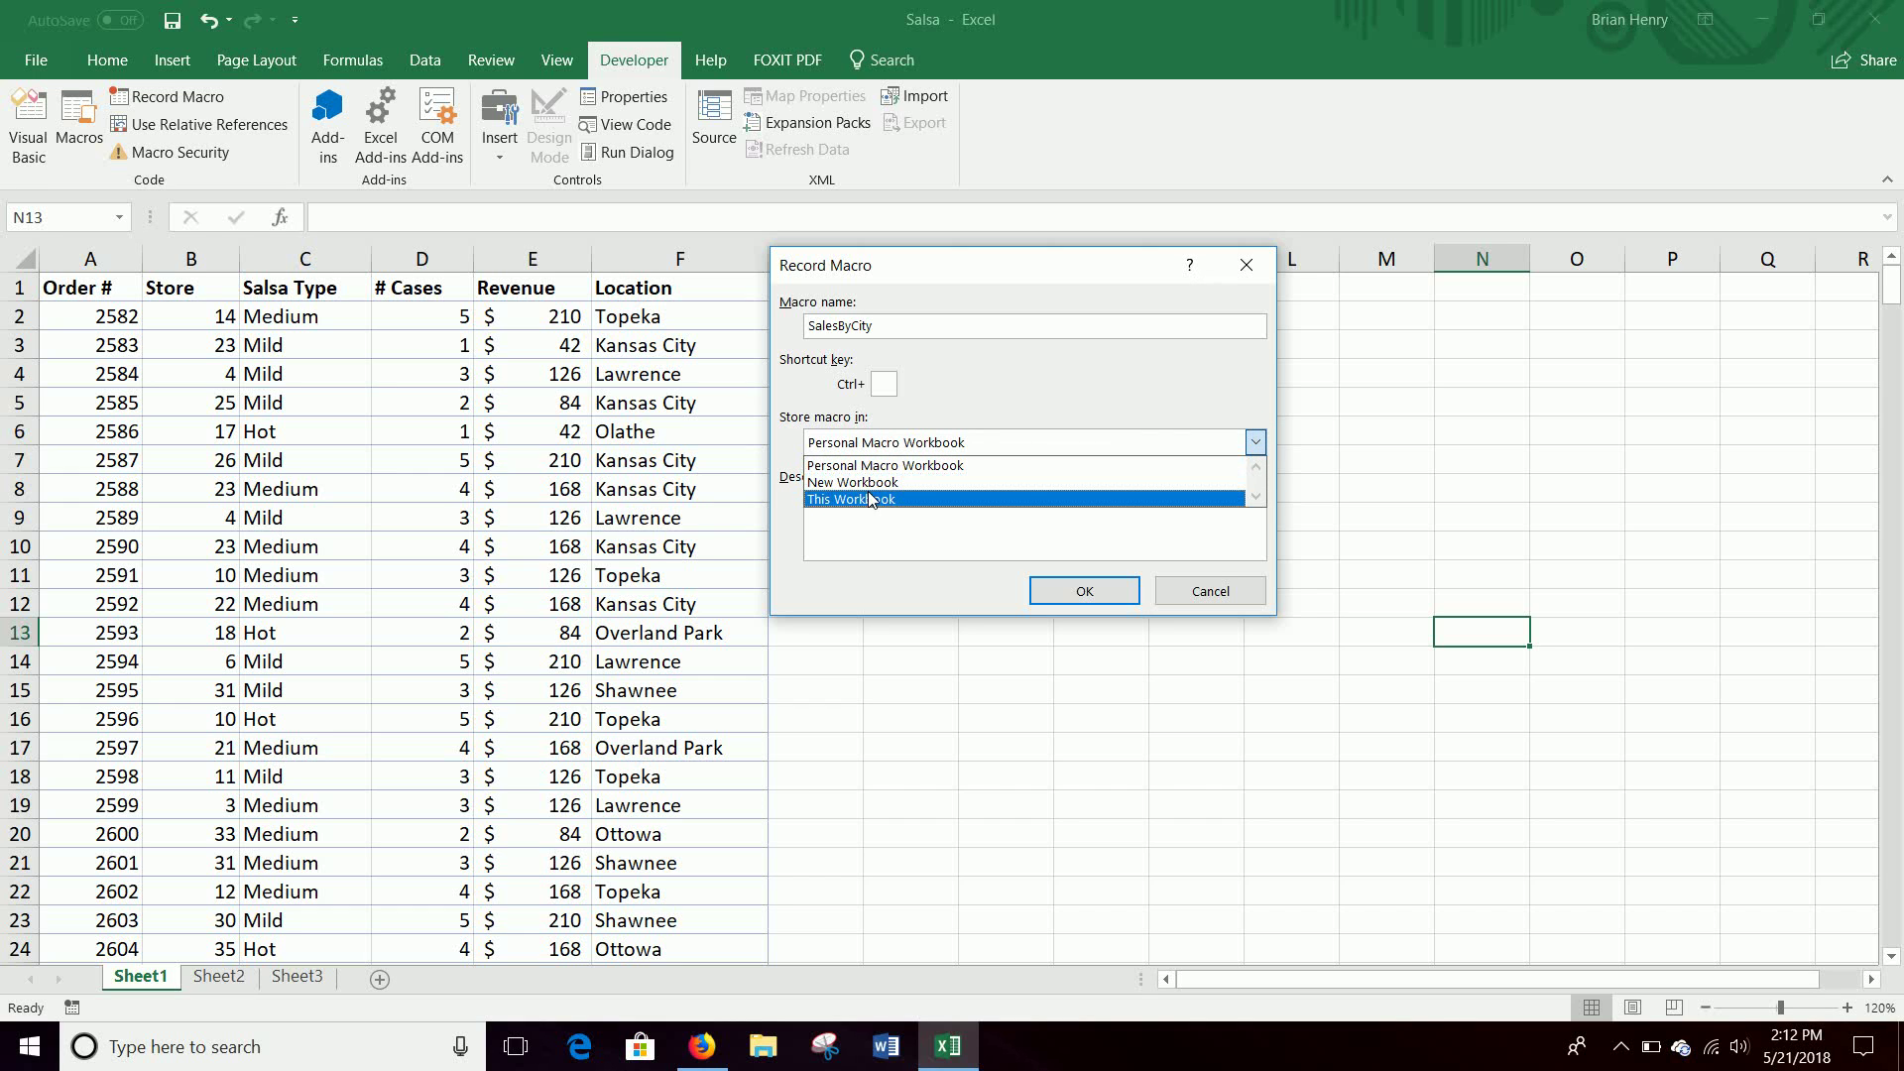
pyautogui.click(931, 466)
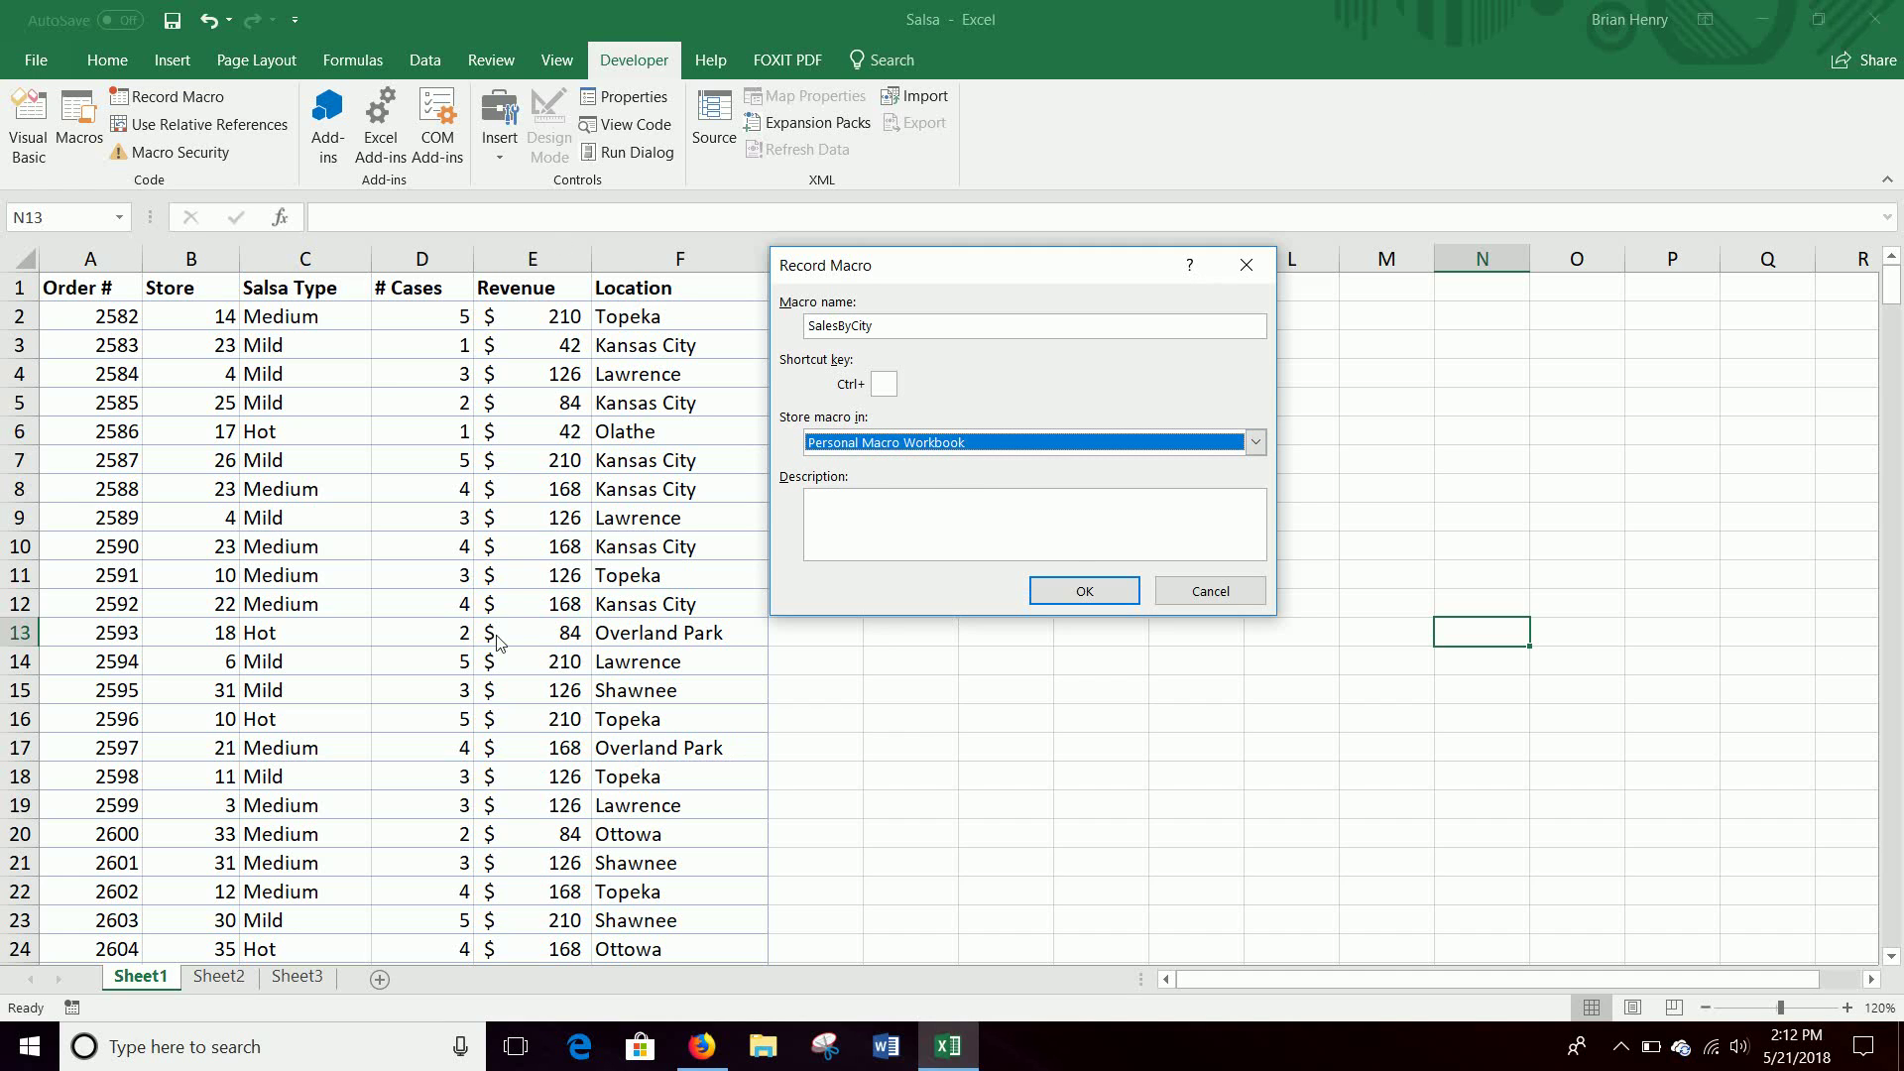
# - Describe the macro as summing the cases sold for each city and start recording, replacing the existing macro of the same name
pyautogui.click(910, 505)
pyautogui.write('Su')
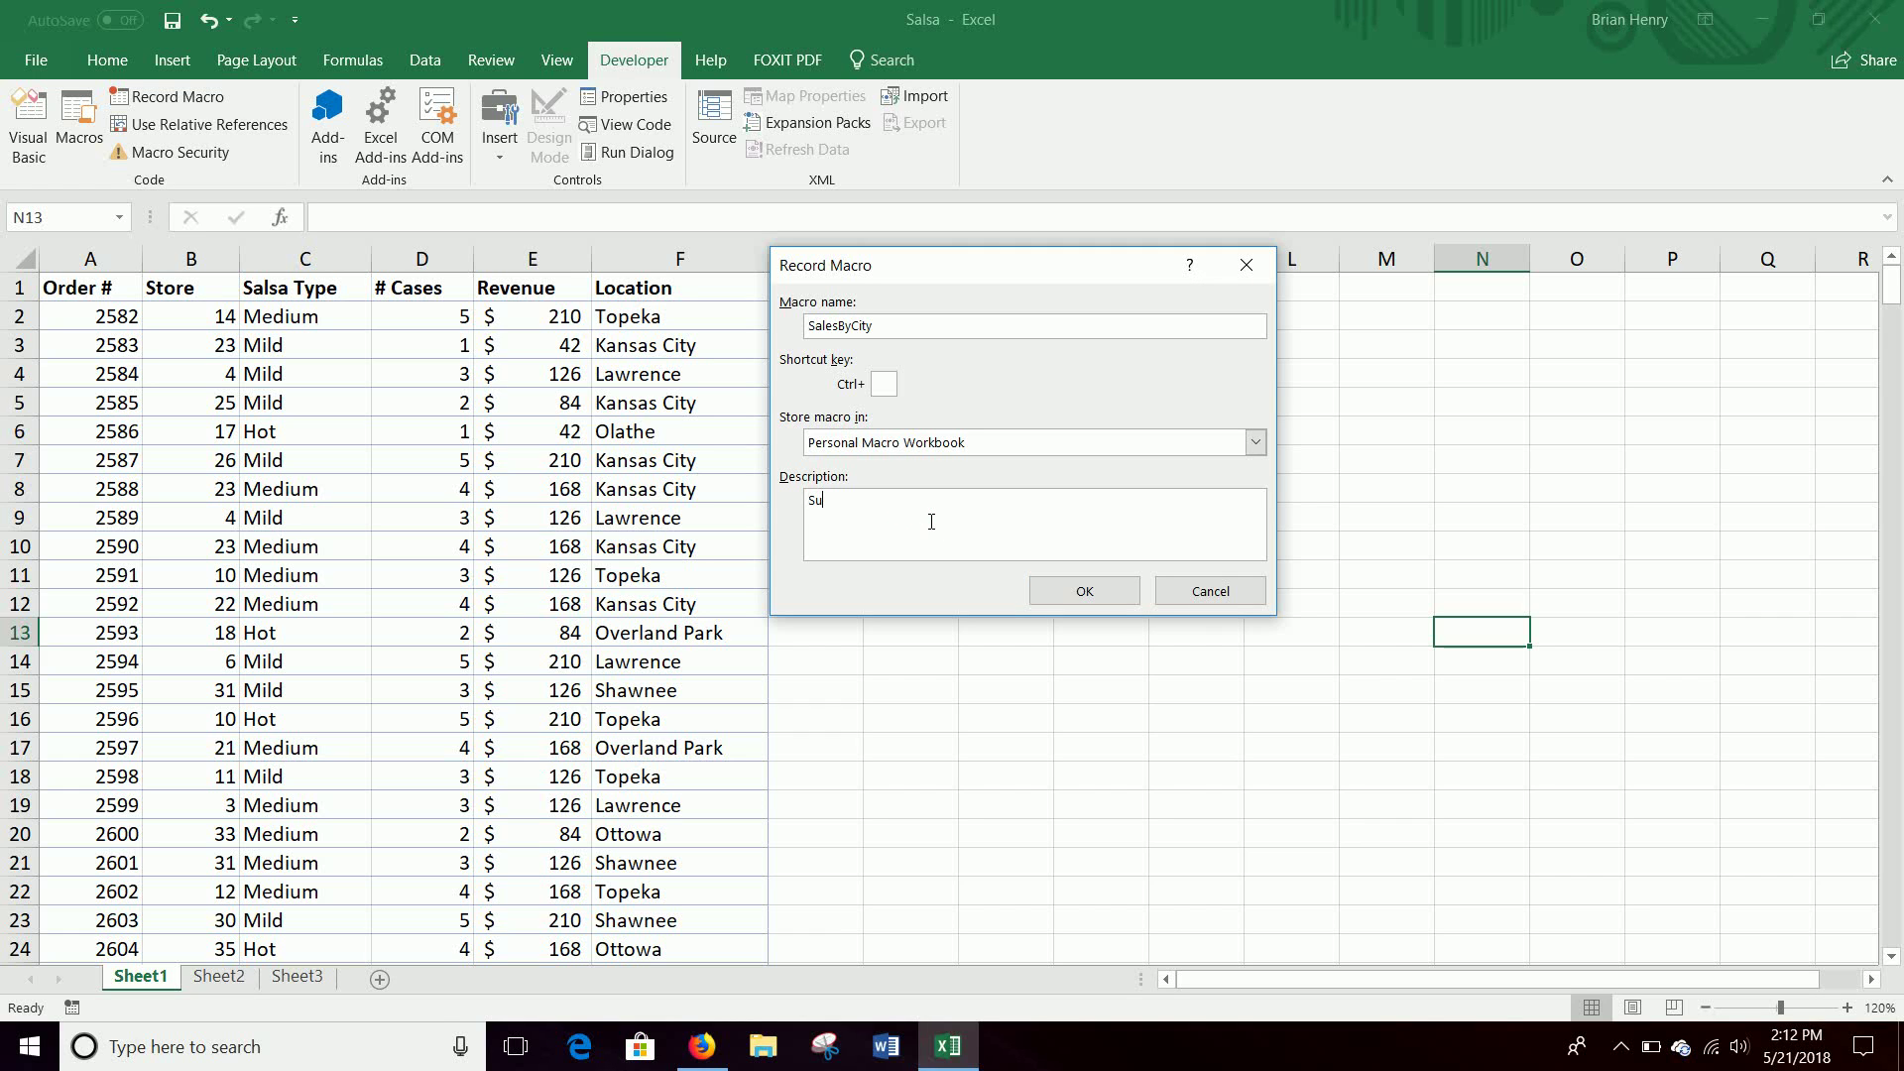
pyautogui.write('m Csses Co')
pyautogui.press('BackSpace')
pyautogui.press('BackSpace')
pyautogui.write('Sold for each city')
pyautogui.click(1084, 593)
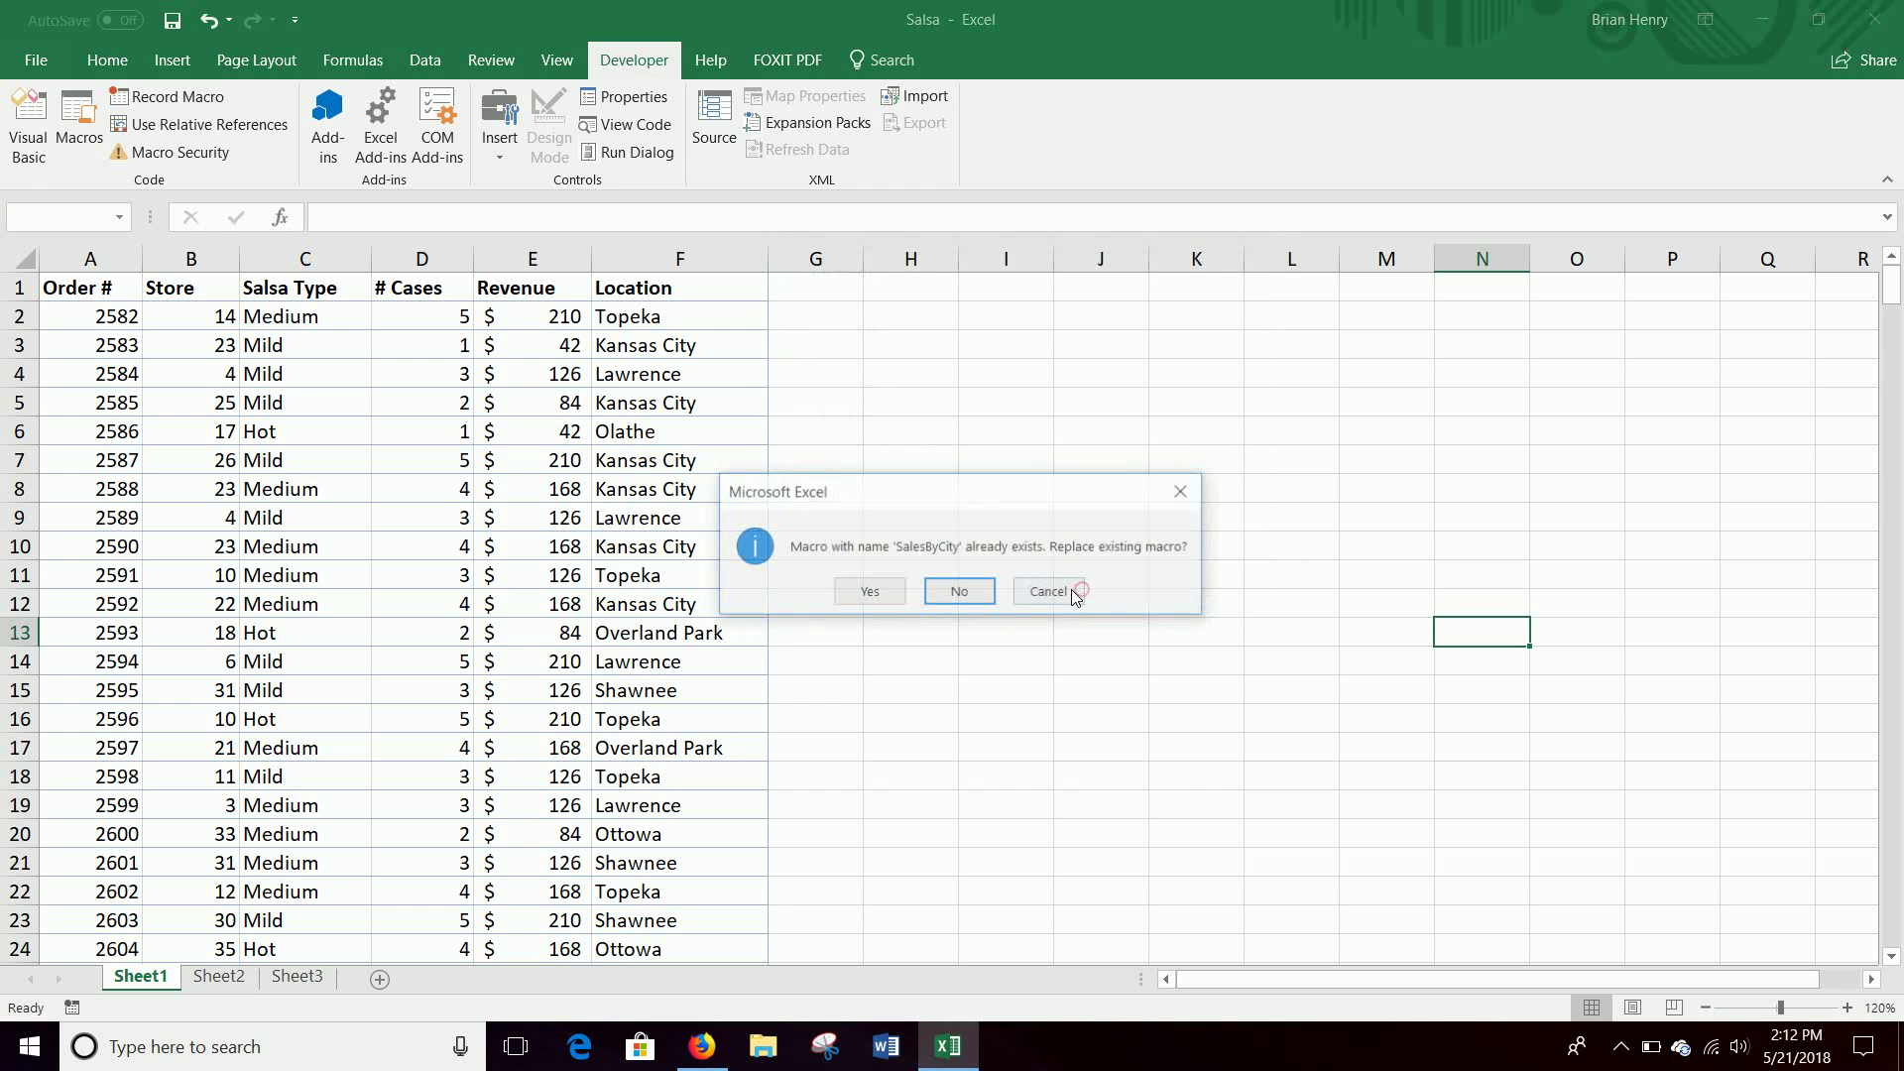
pyautogui.click(868, 594)
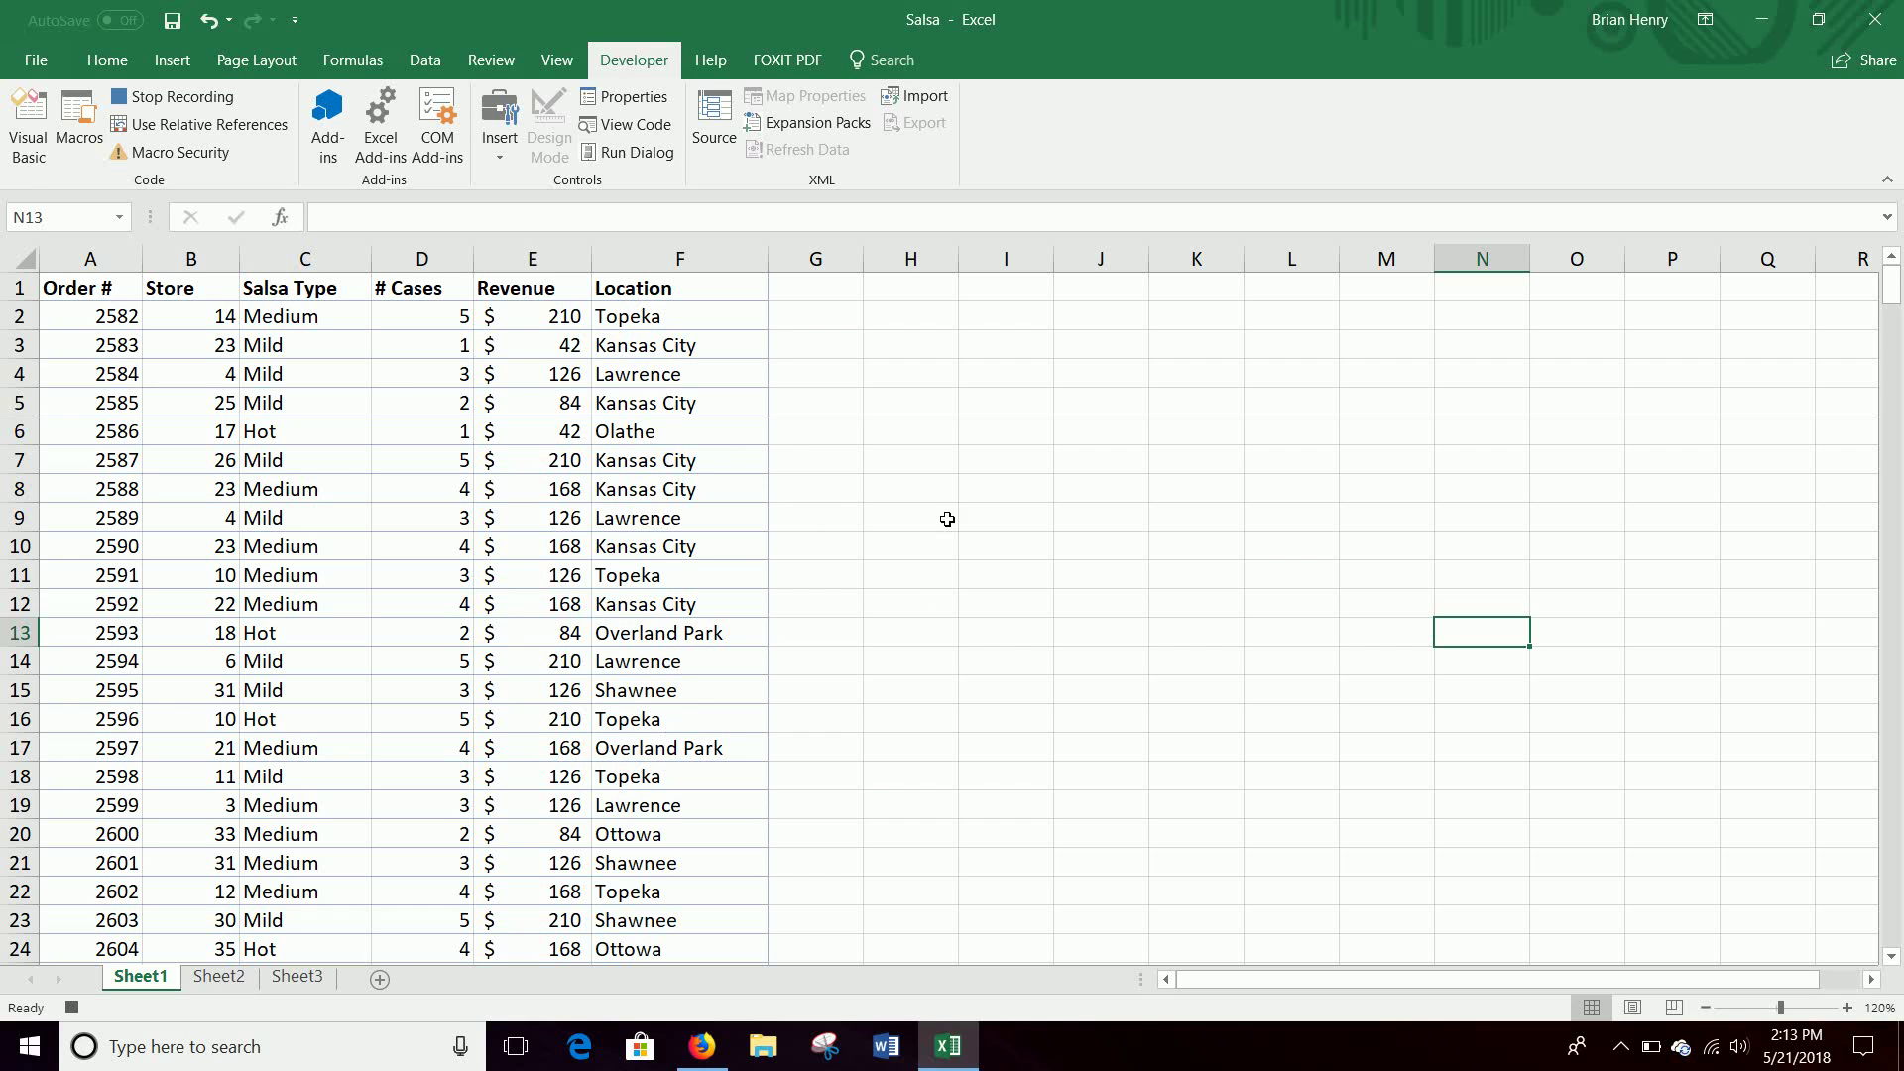
# - Copy the whole Location column F into column H, starting at H1
pyautogui.click(682, 257)
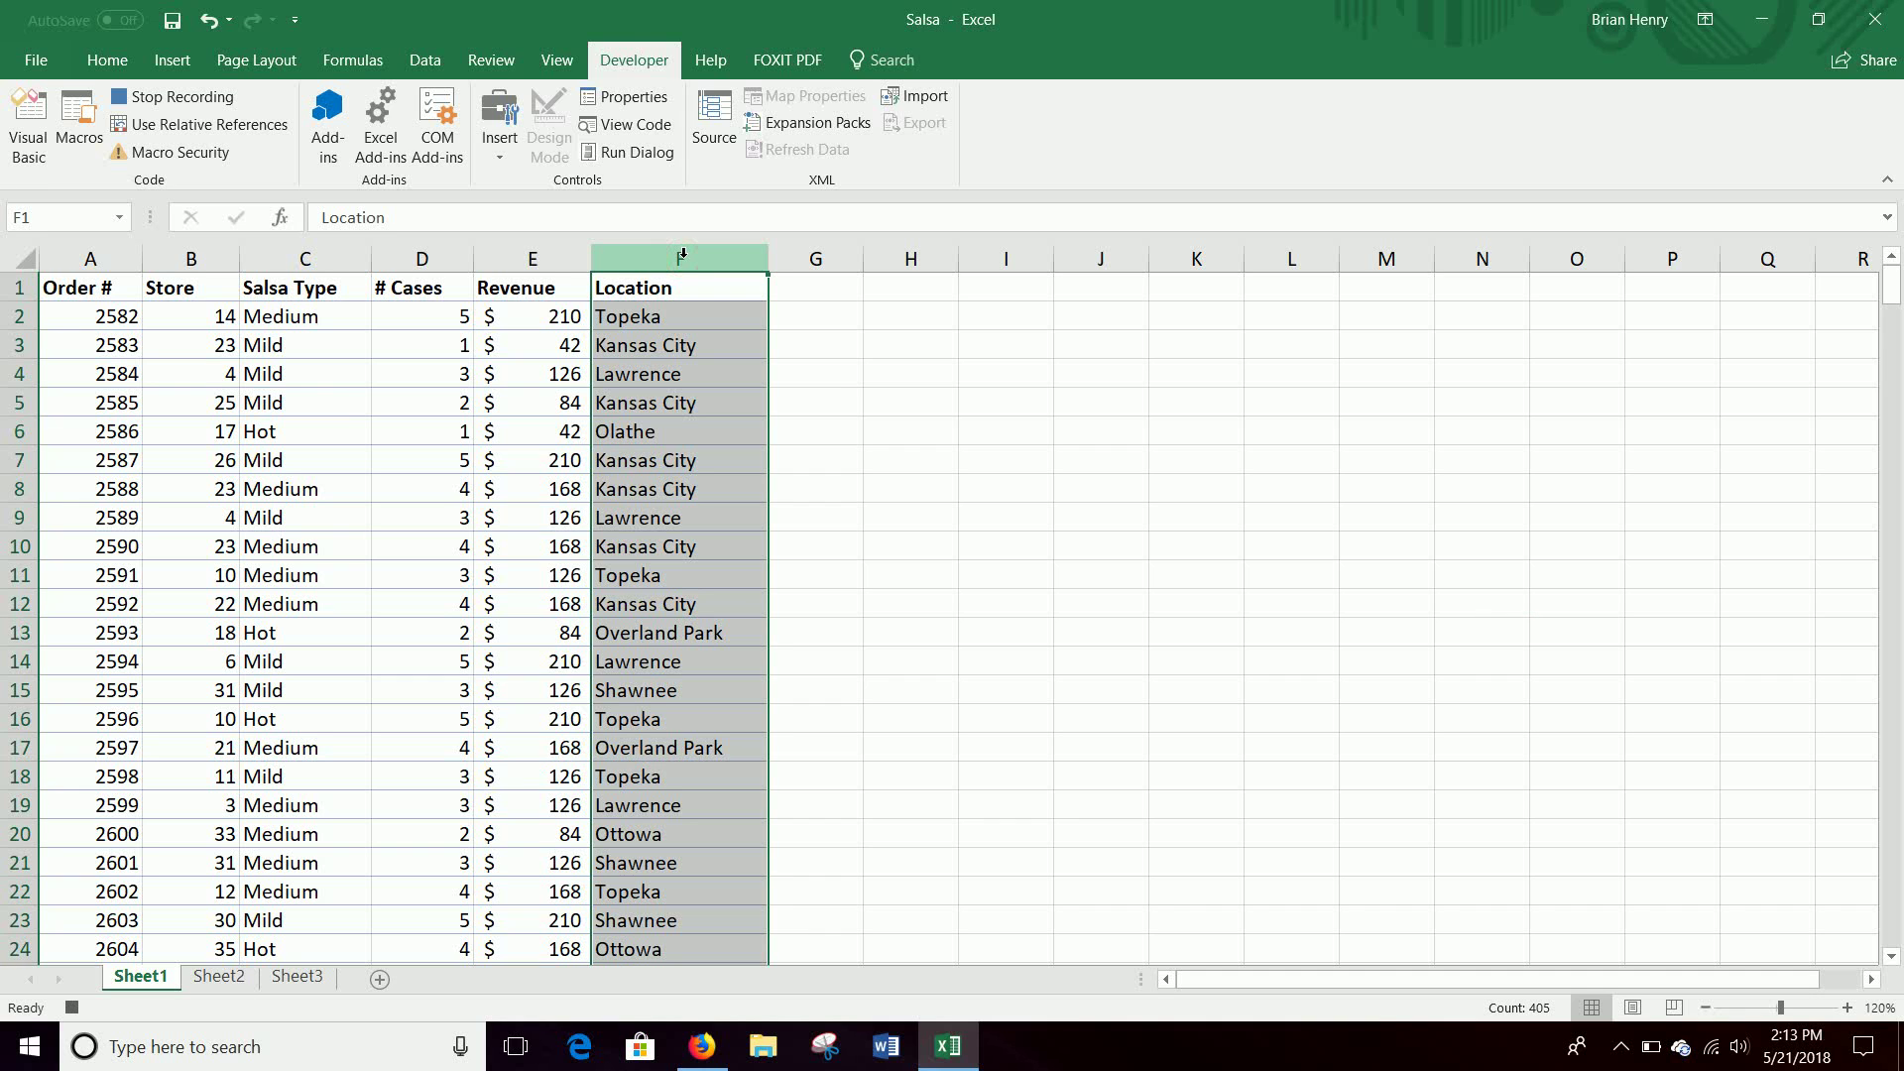
pyautogui.hotkey('ctrl', 'c')
pyautogui.click(914, 285)
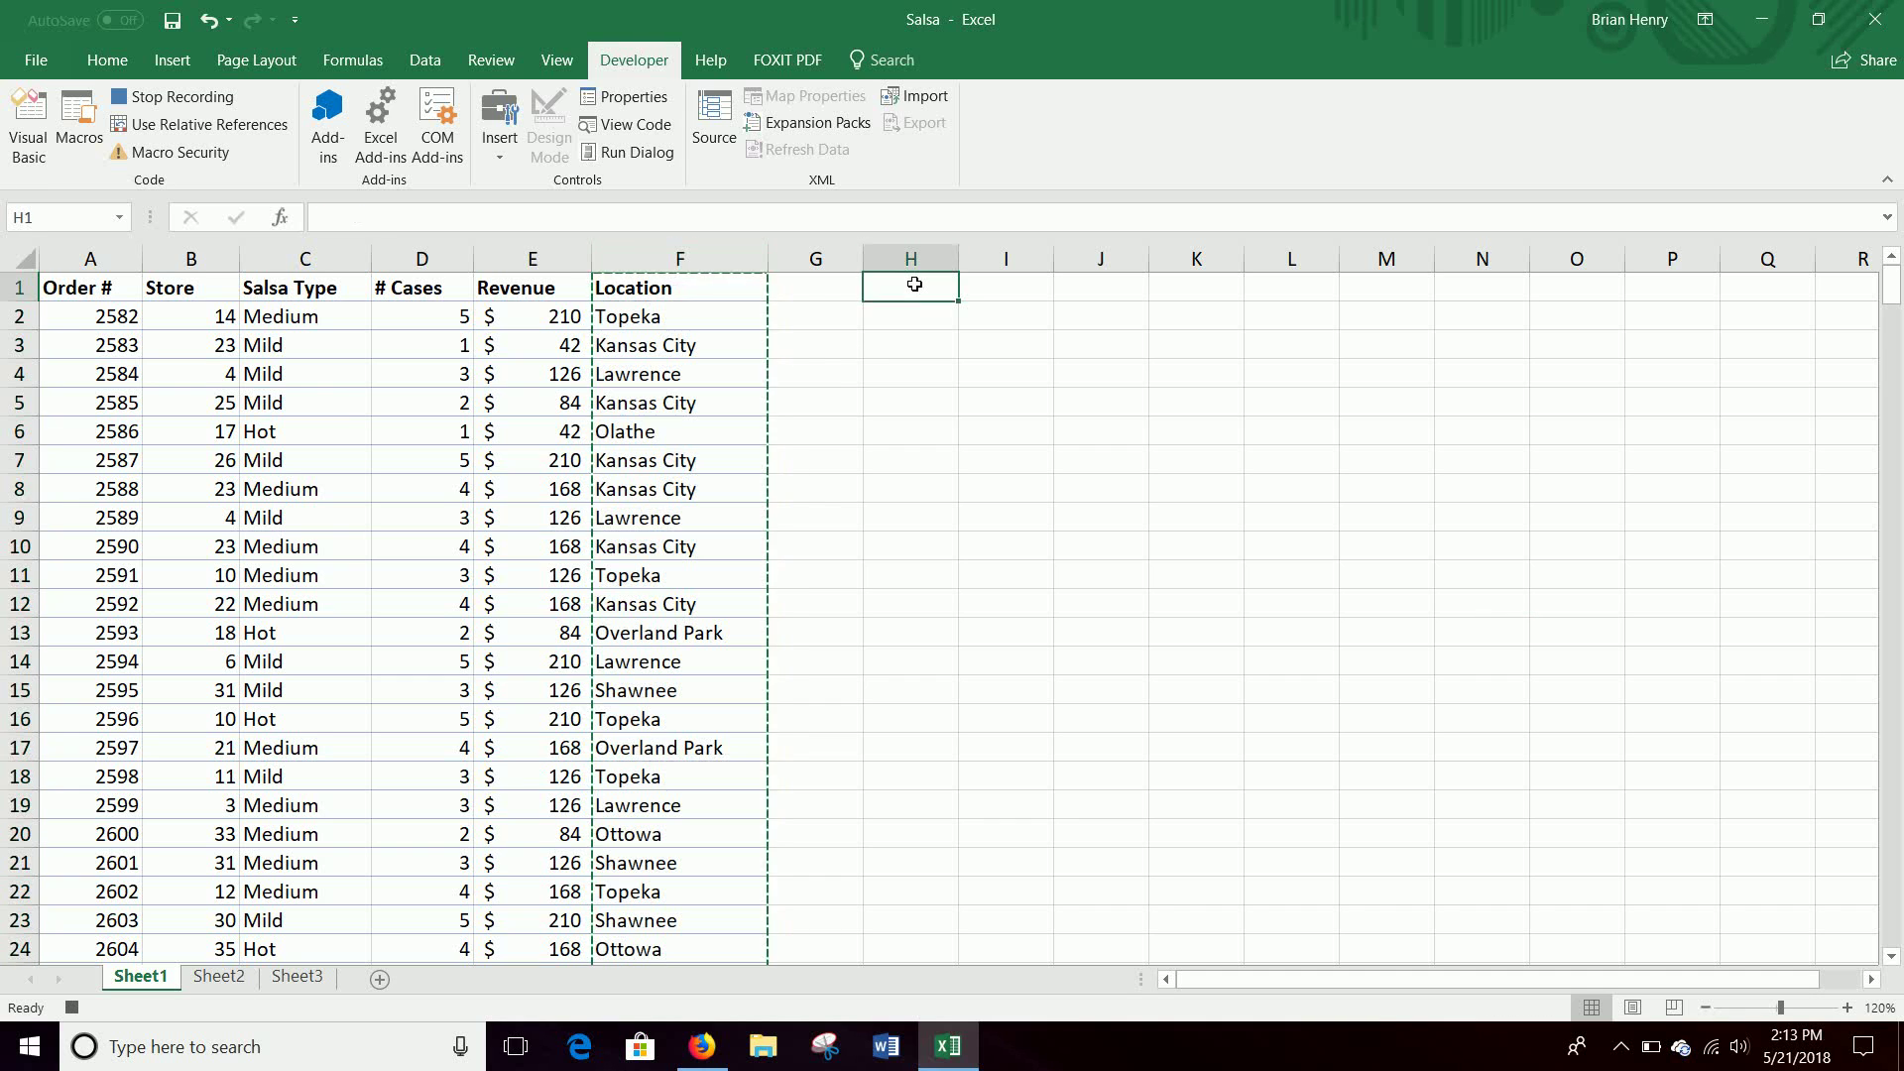
pyautogui.hotkey('ctrl', 'v')
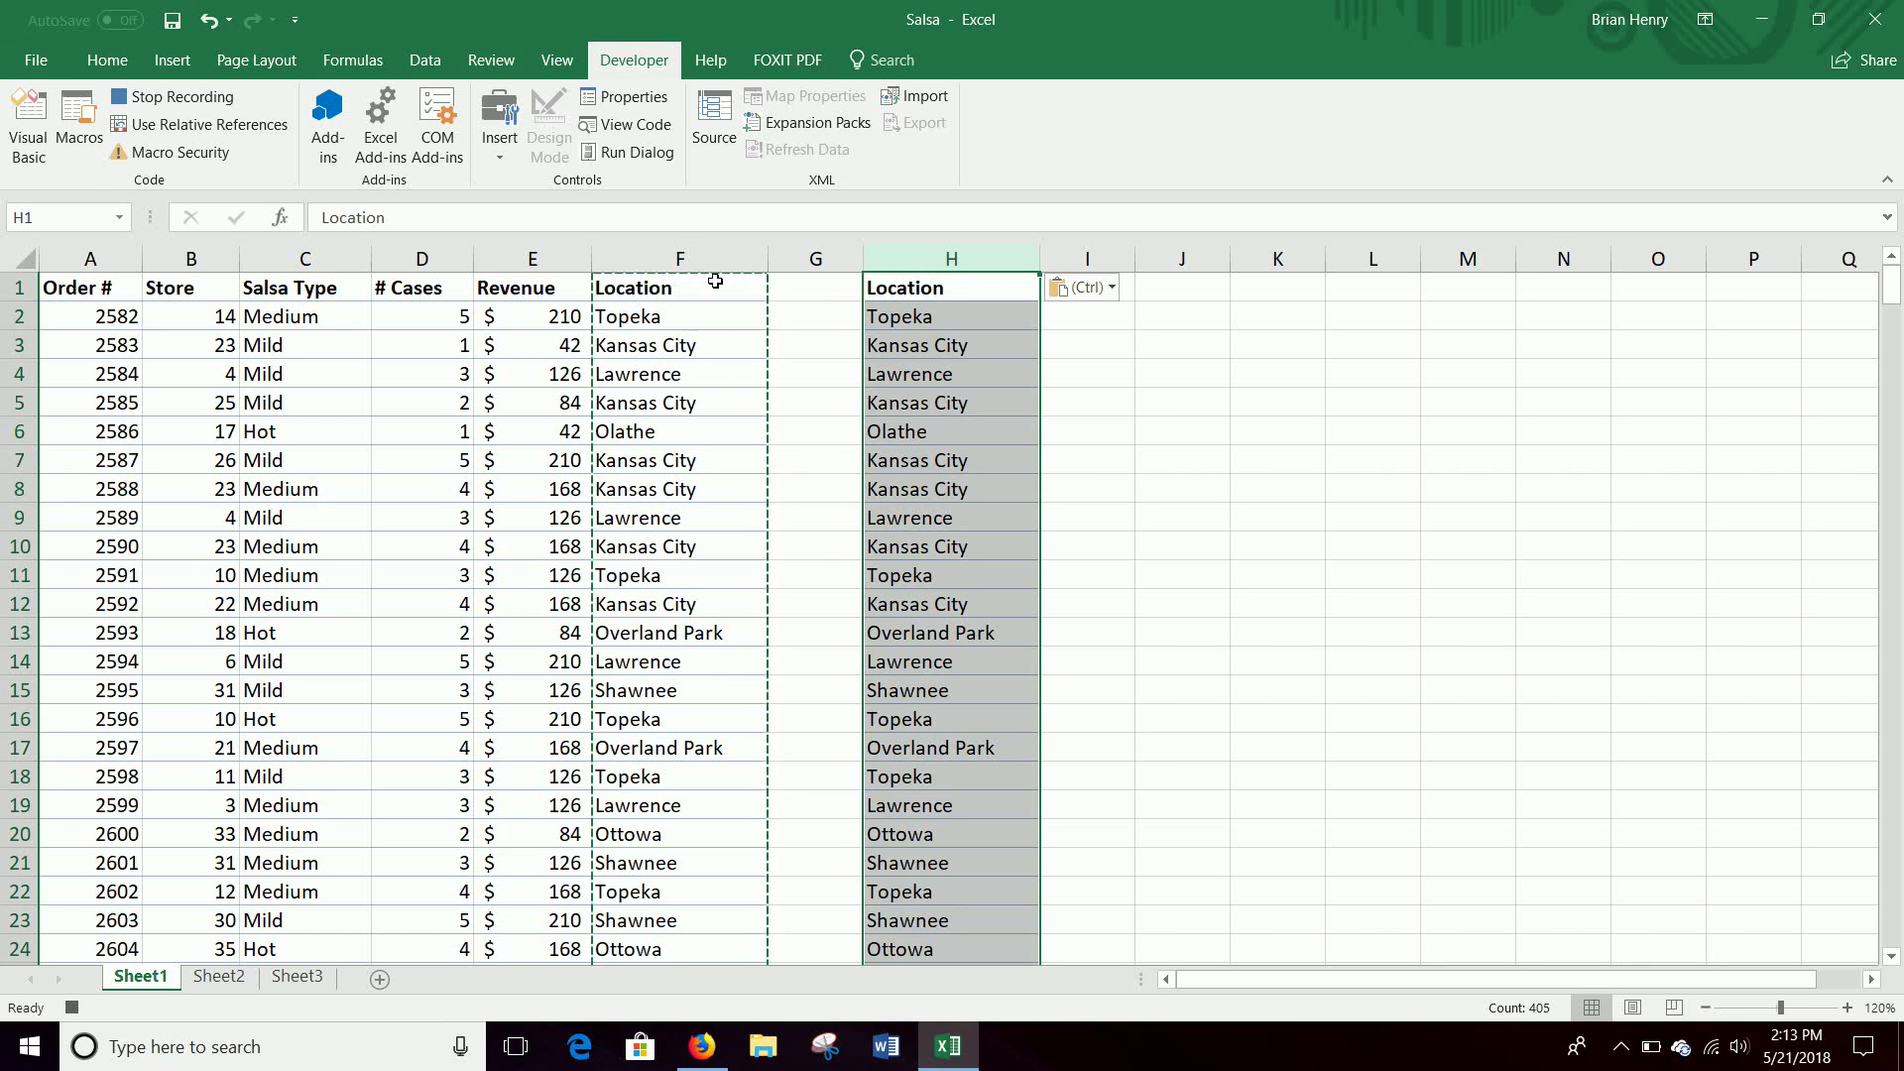
# - Remove the duplicate values from the copied Location column H, treating its first row as a header
pyautogui.click(424, 60)
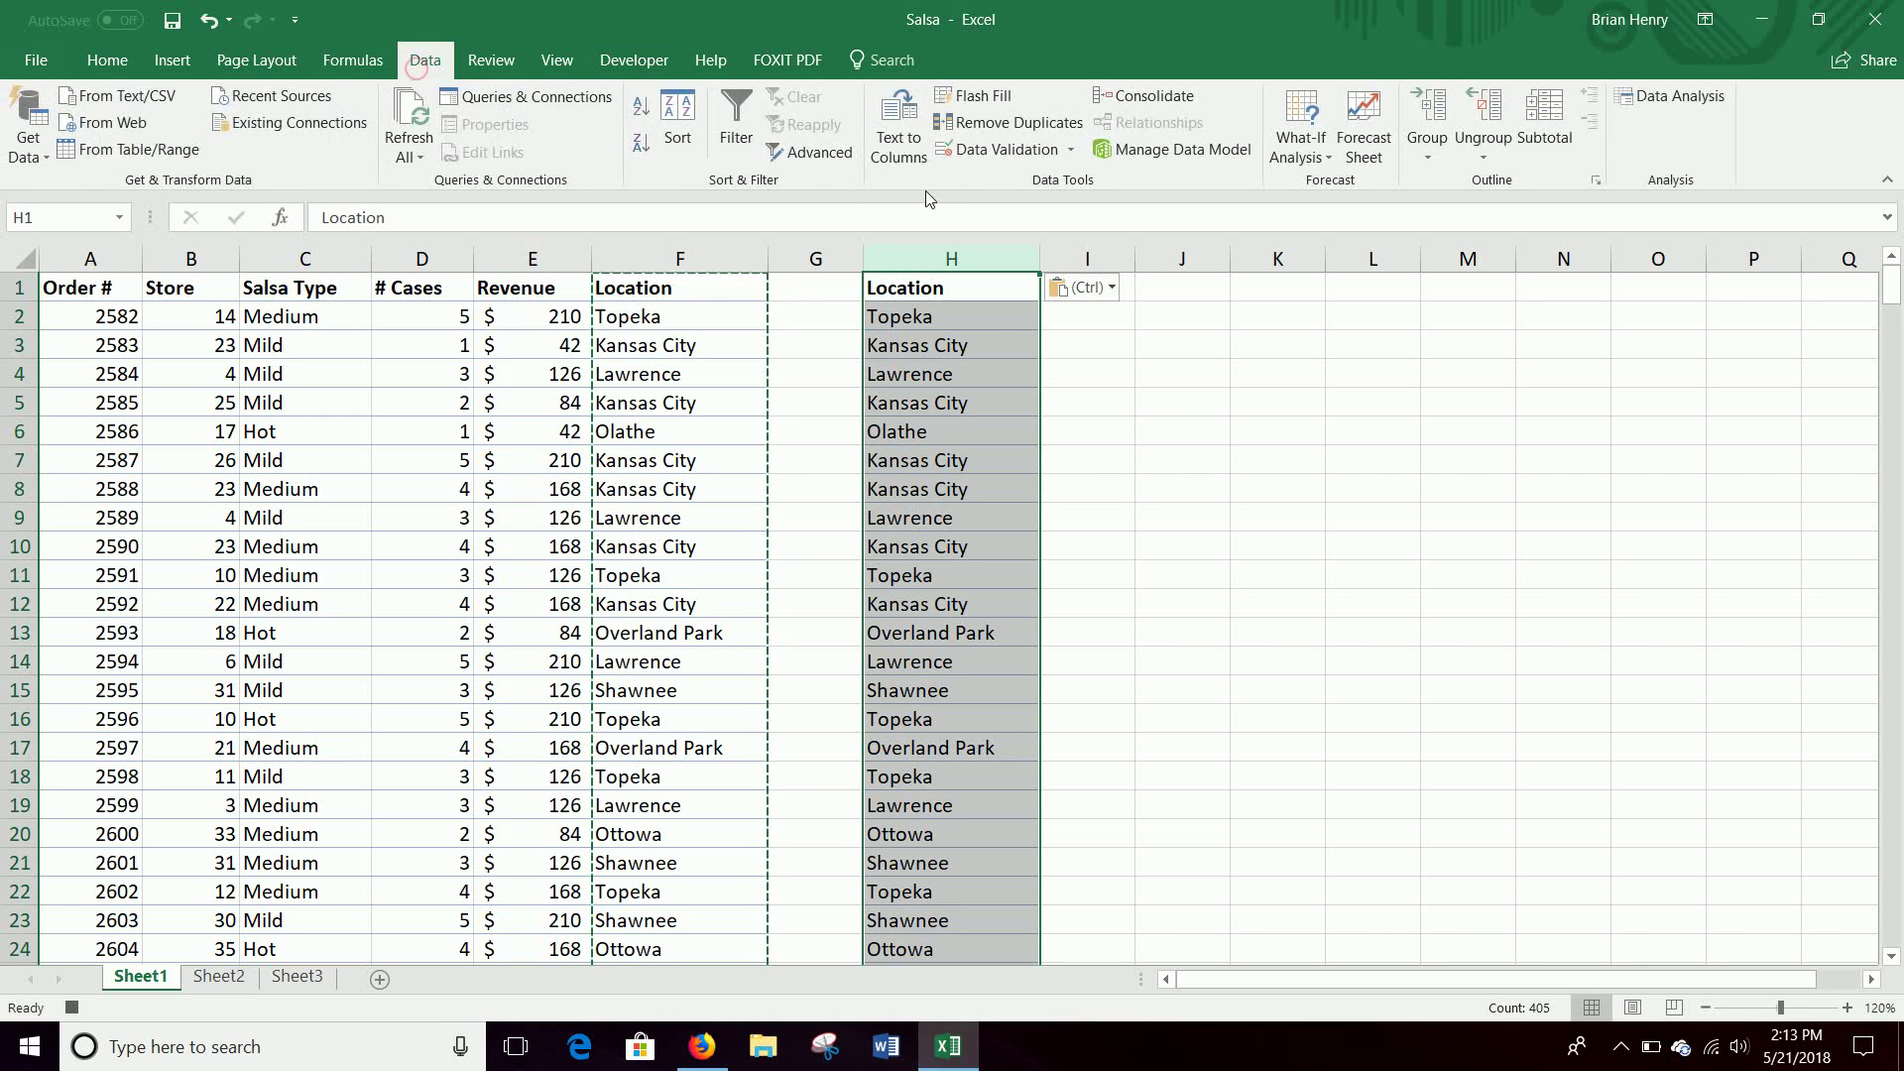
pyautogui.click(1001, 122)
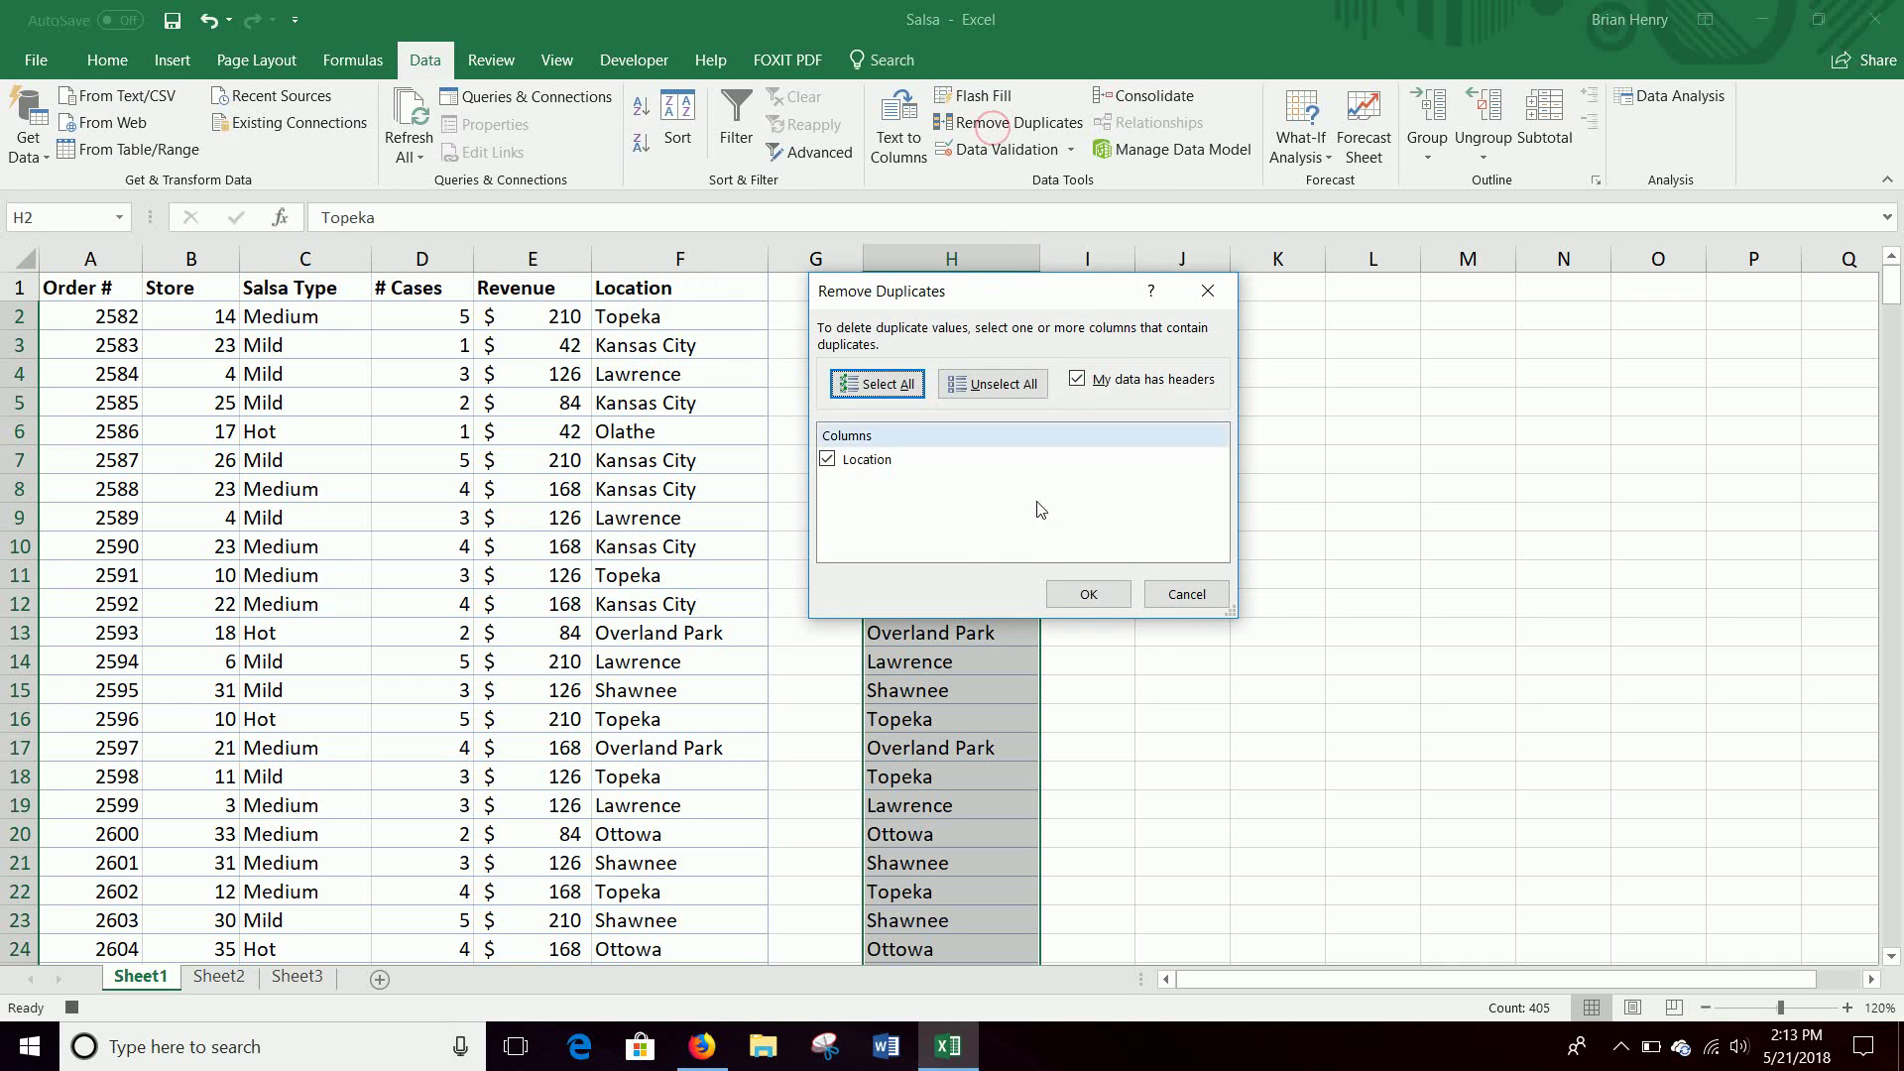
pyautogui.click(1090, 595)
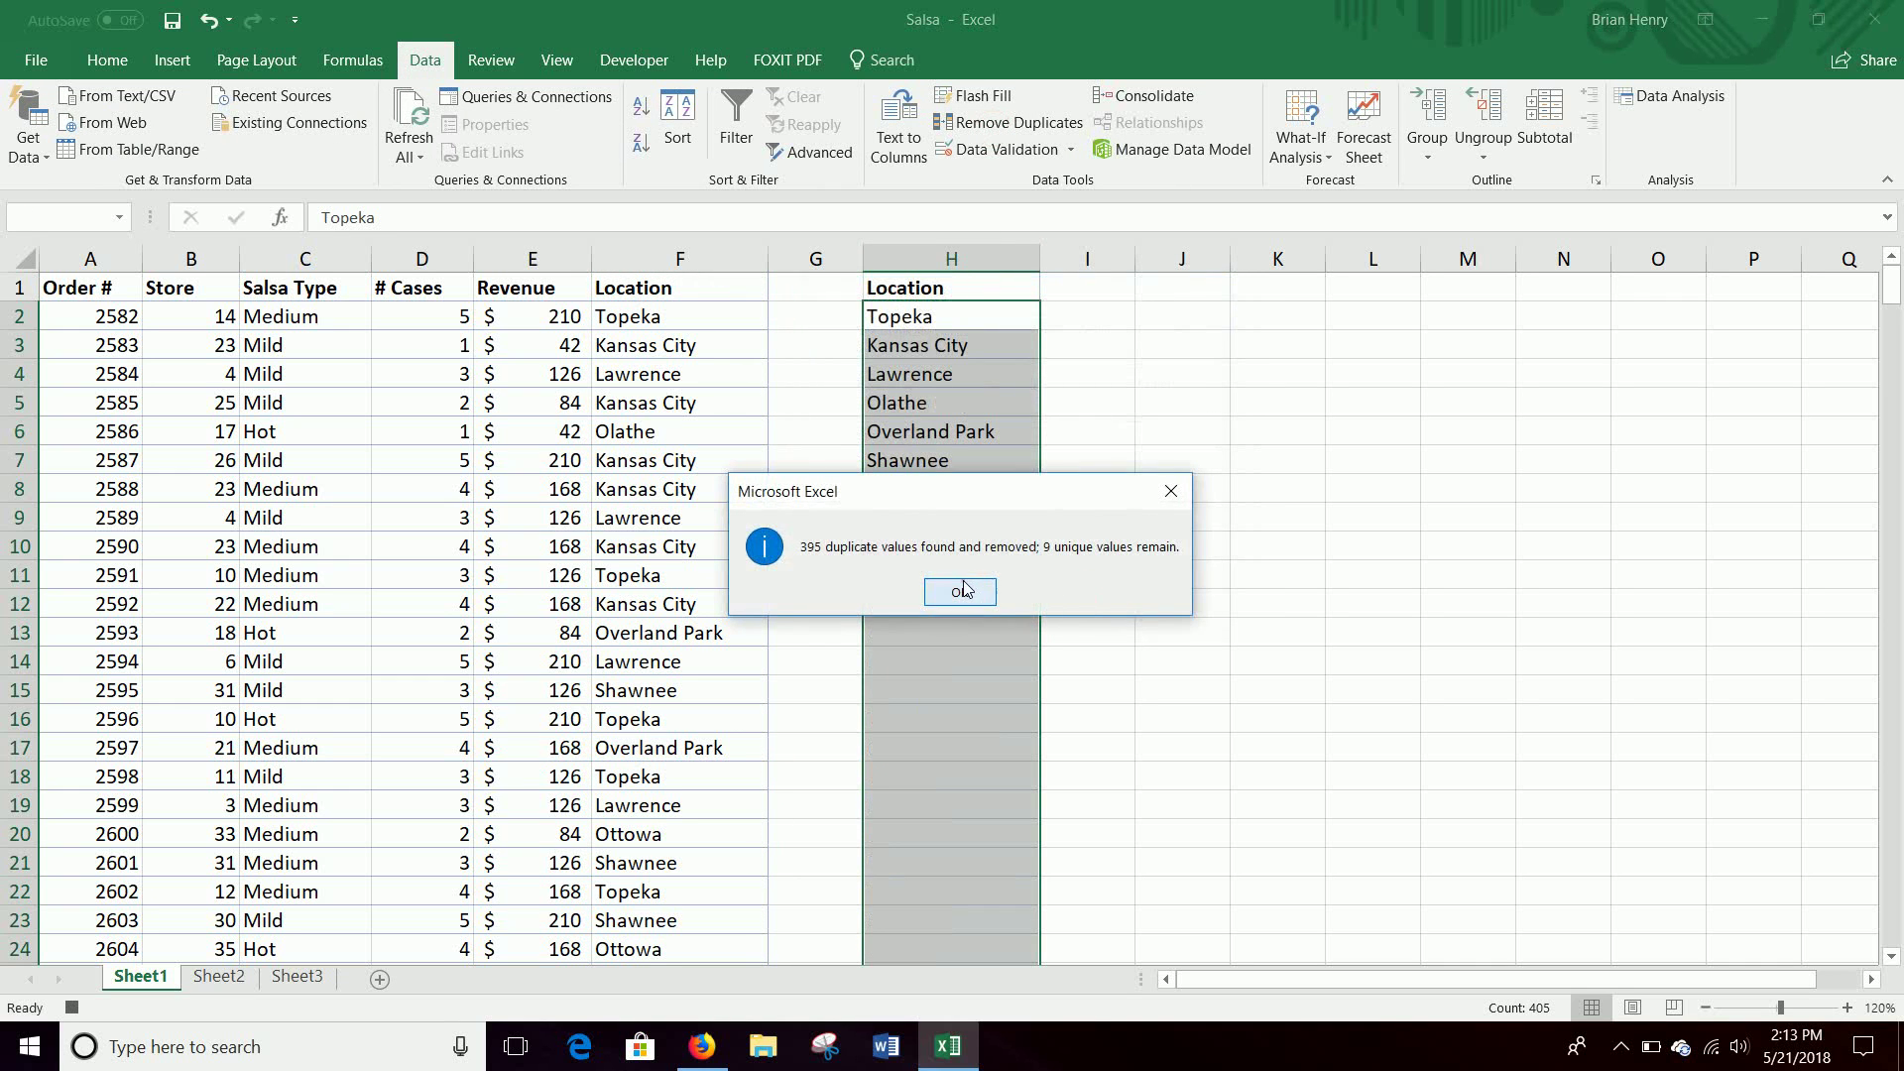
pyautogui.click(961, 592)
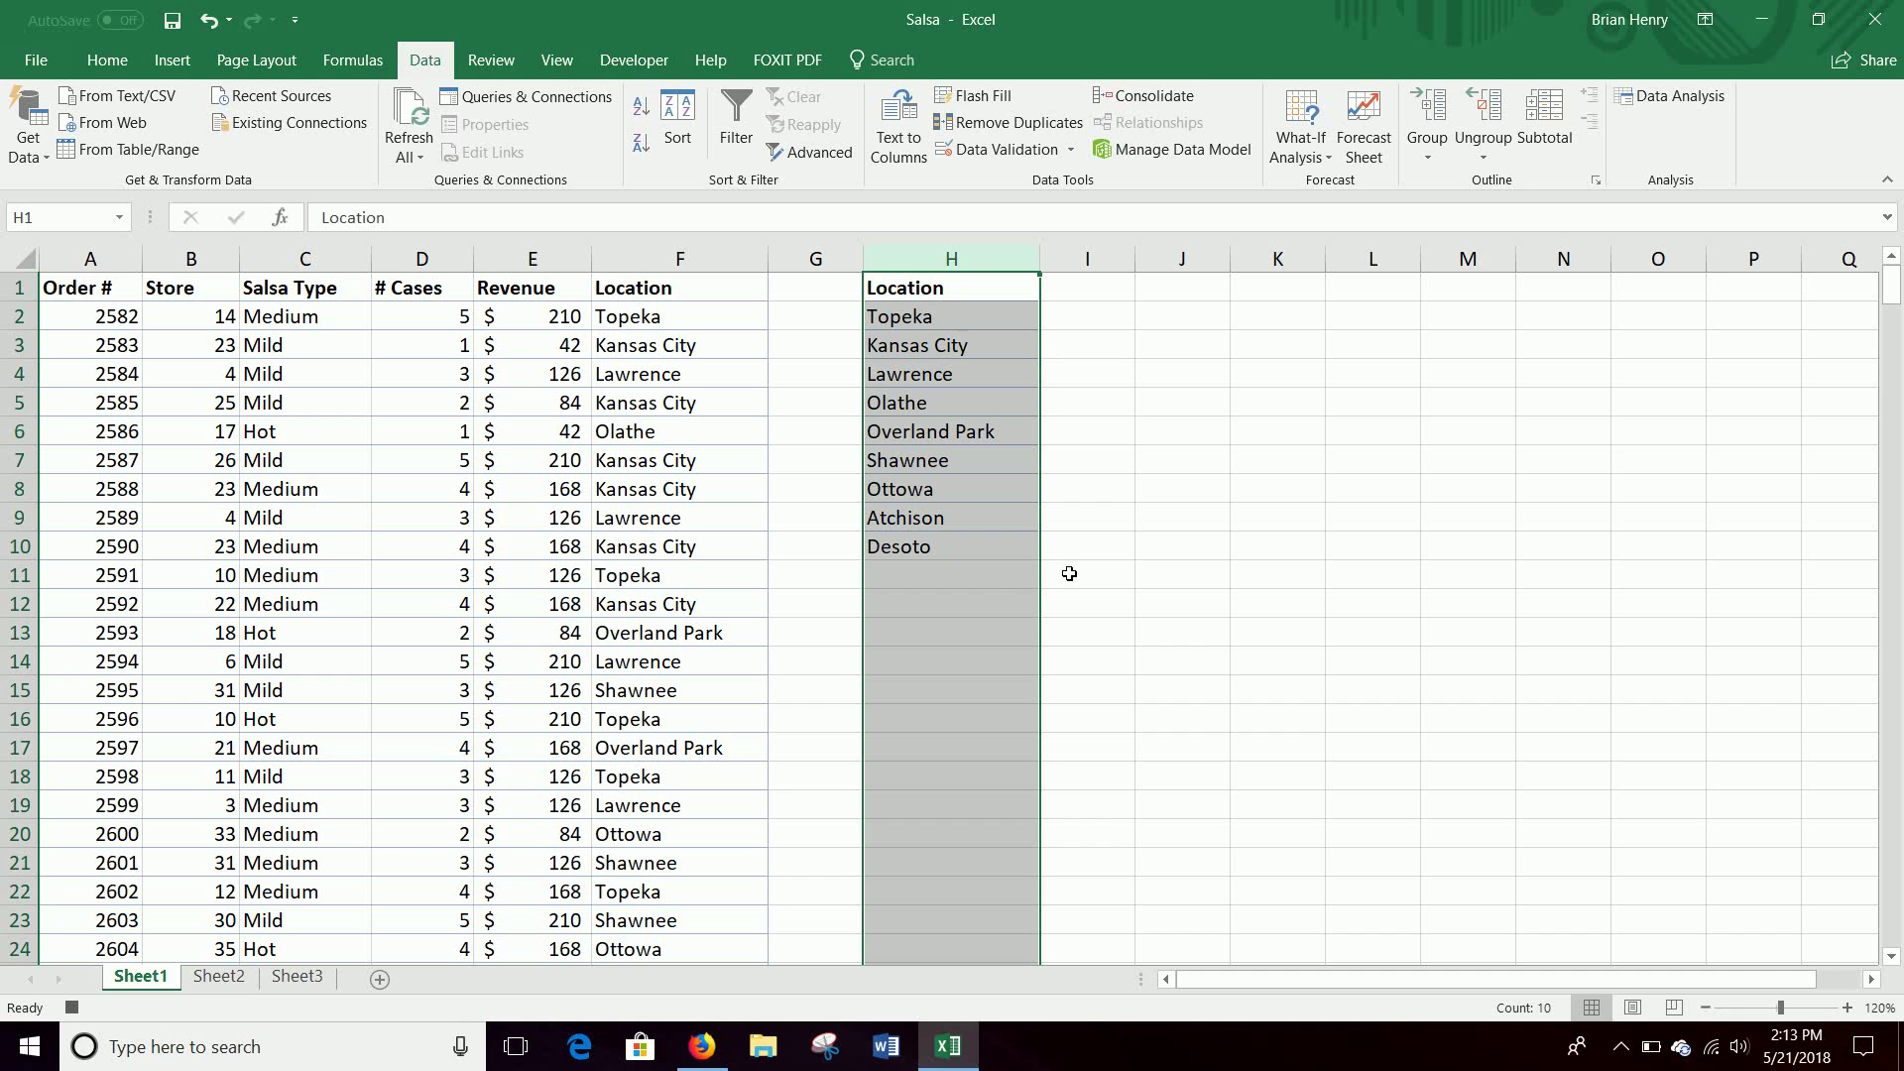
# - Enter =SUMIF(F:F,H2,D:D) in I2 to total the cases for the first city, and fill the formula down to I10
pyautogui.click(1091, 314)
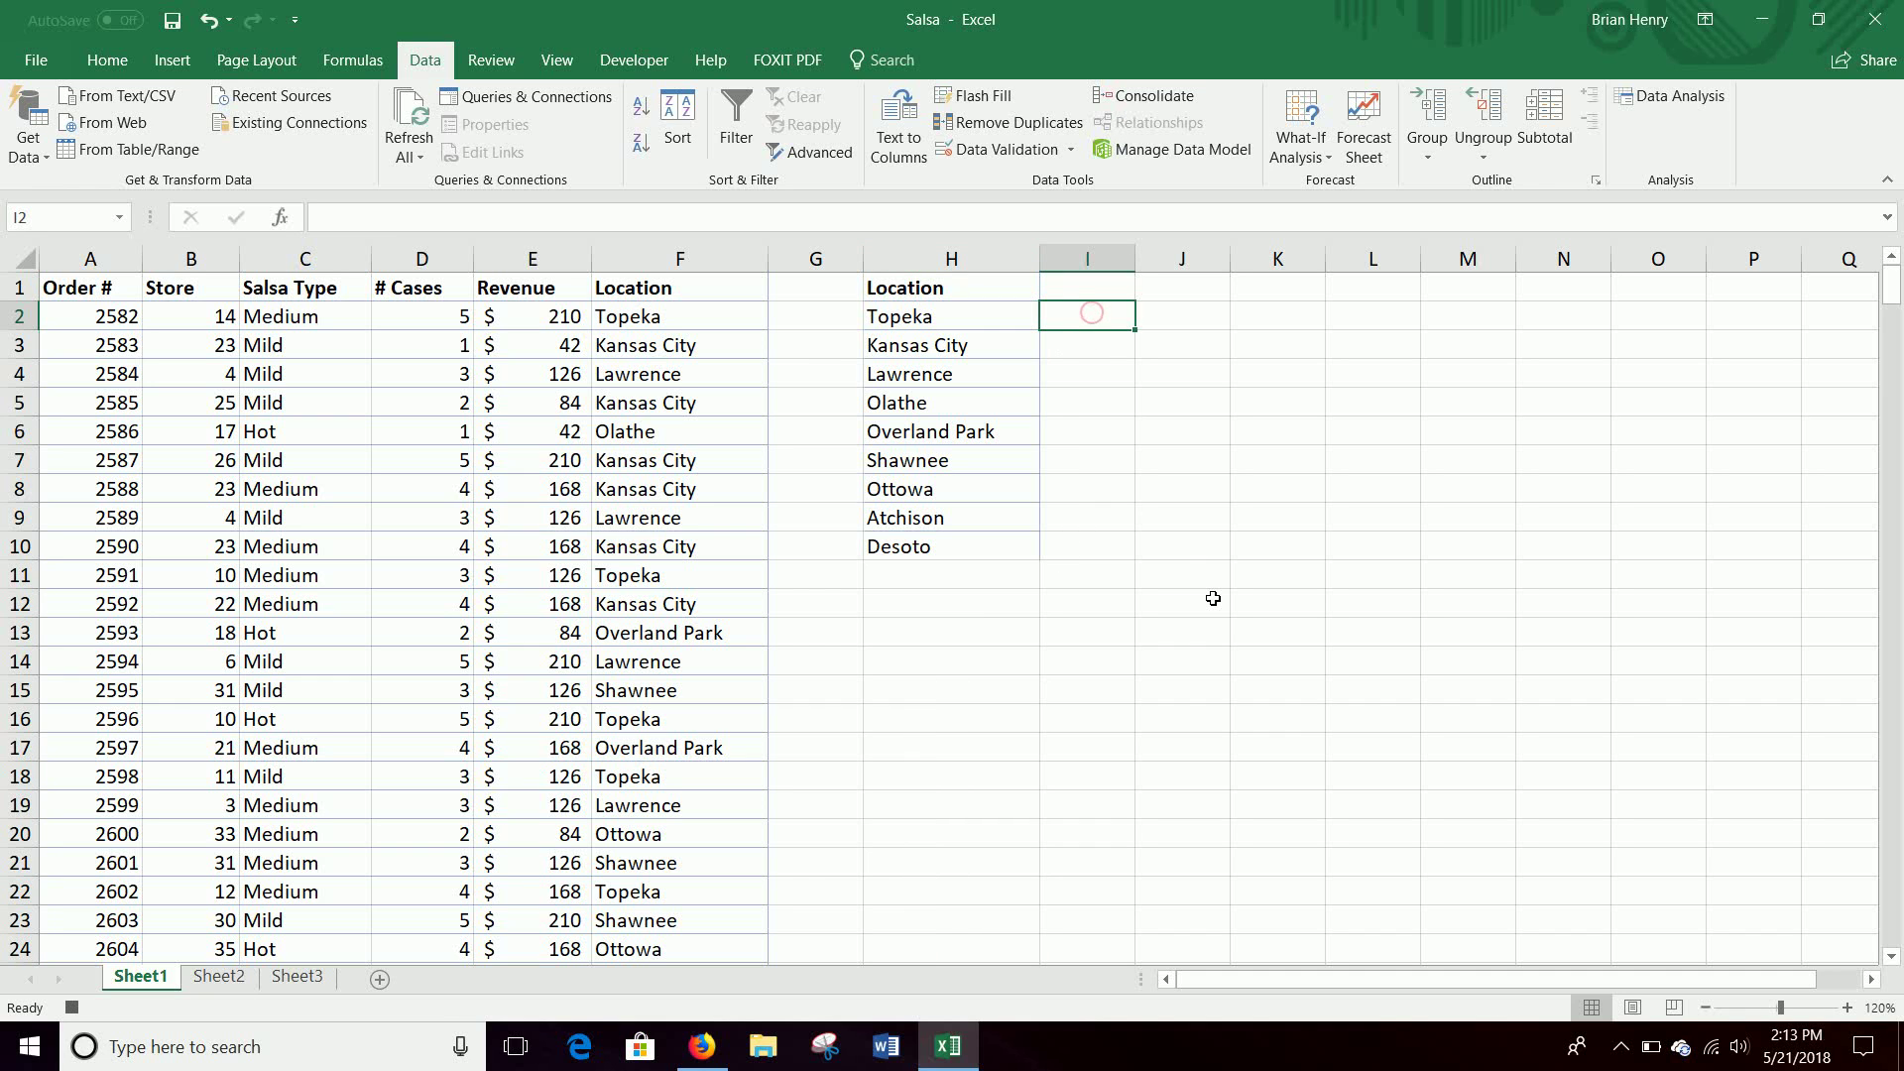
pyautogui.write('=sum')
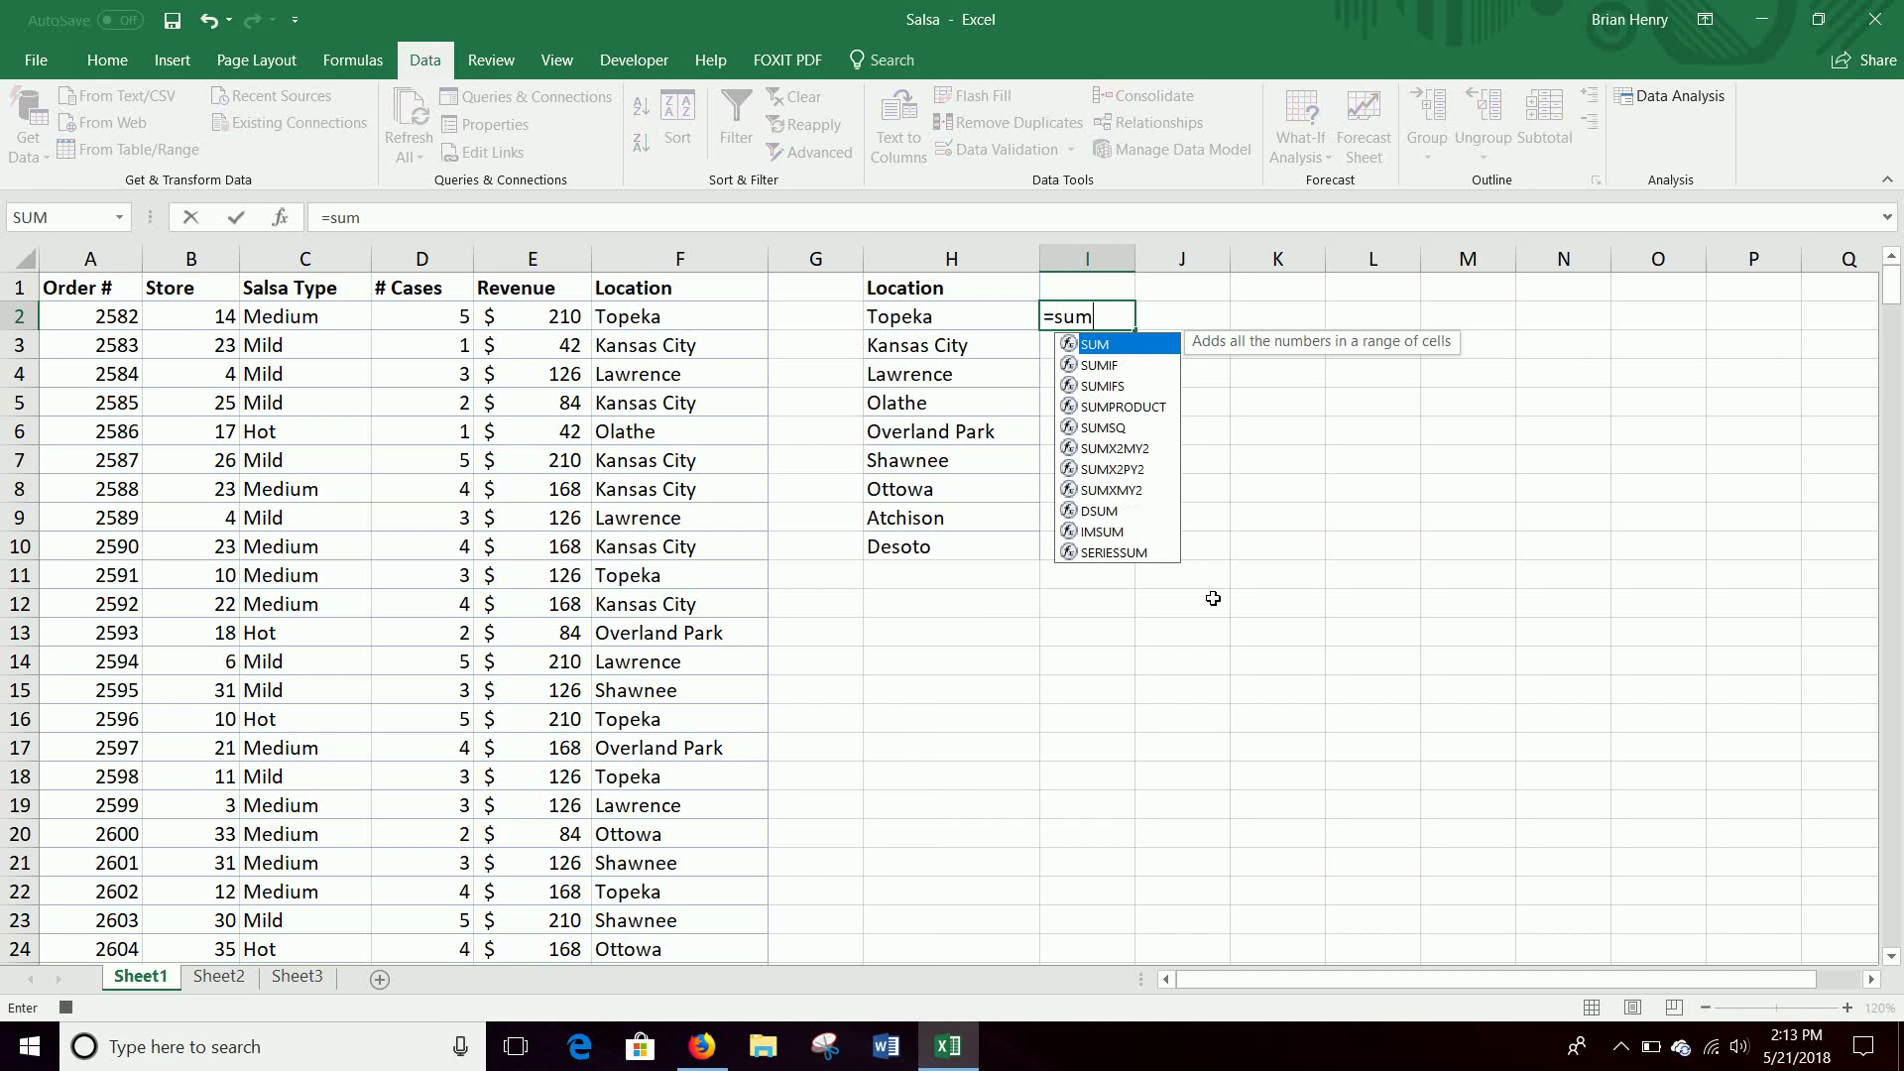
pyautogui.write('if(')
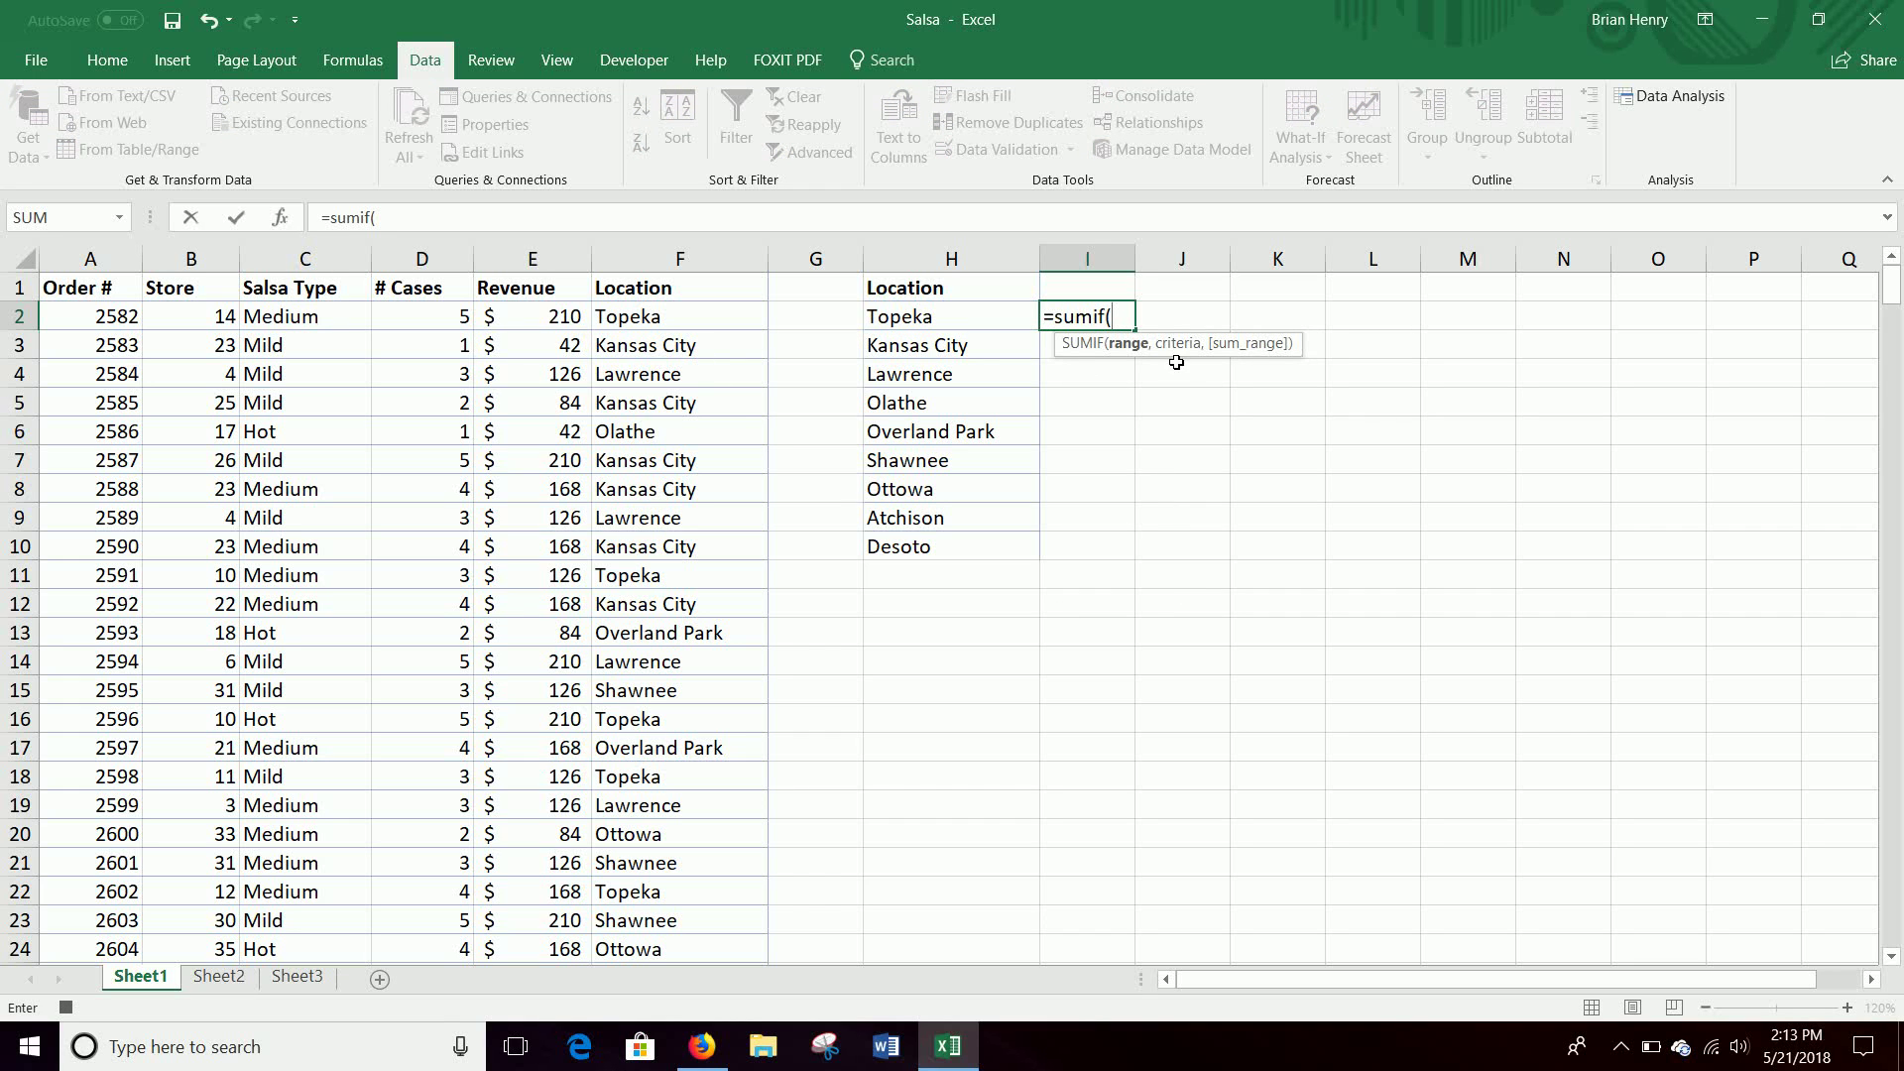
pyautogui.click(688, 259)
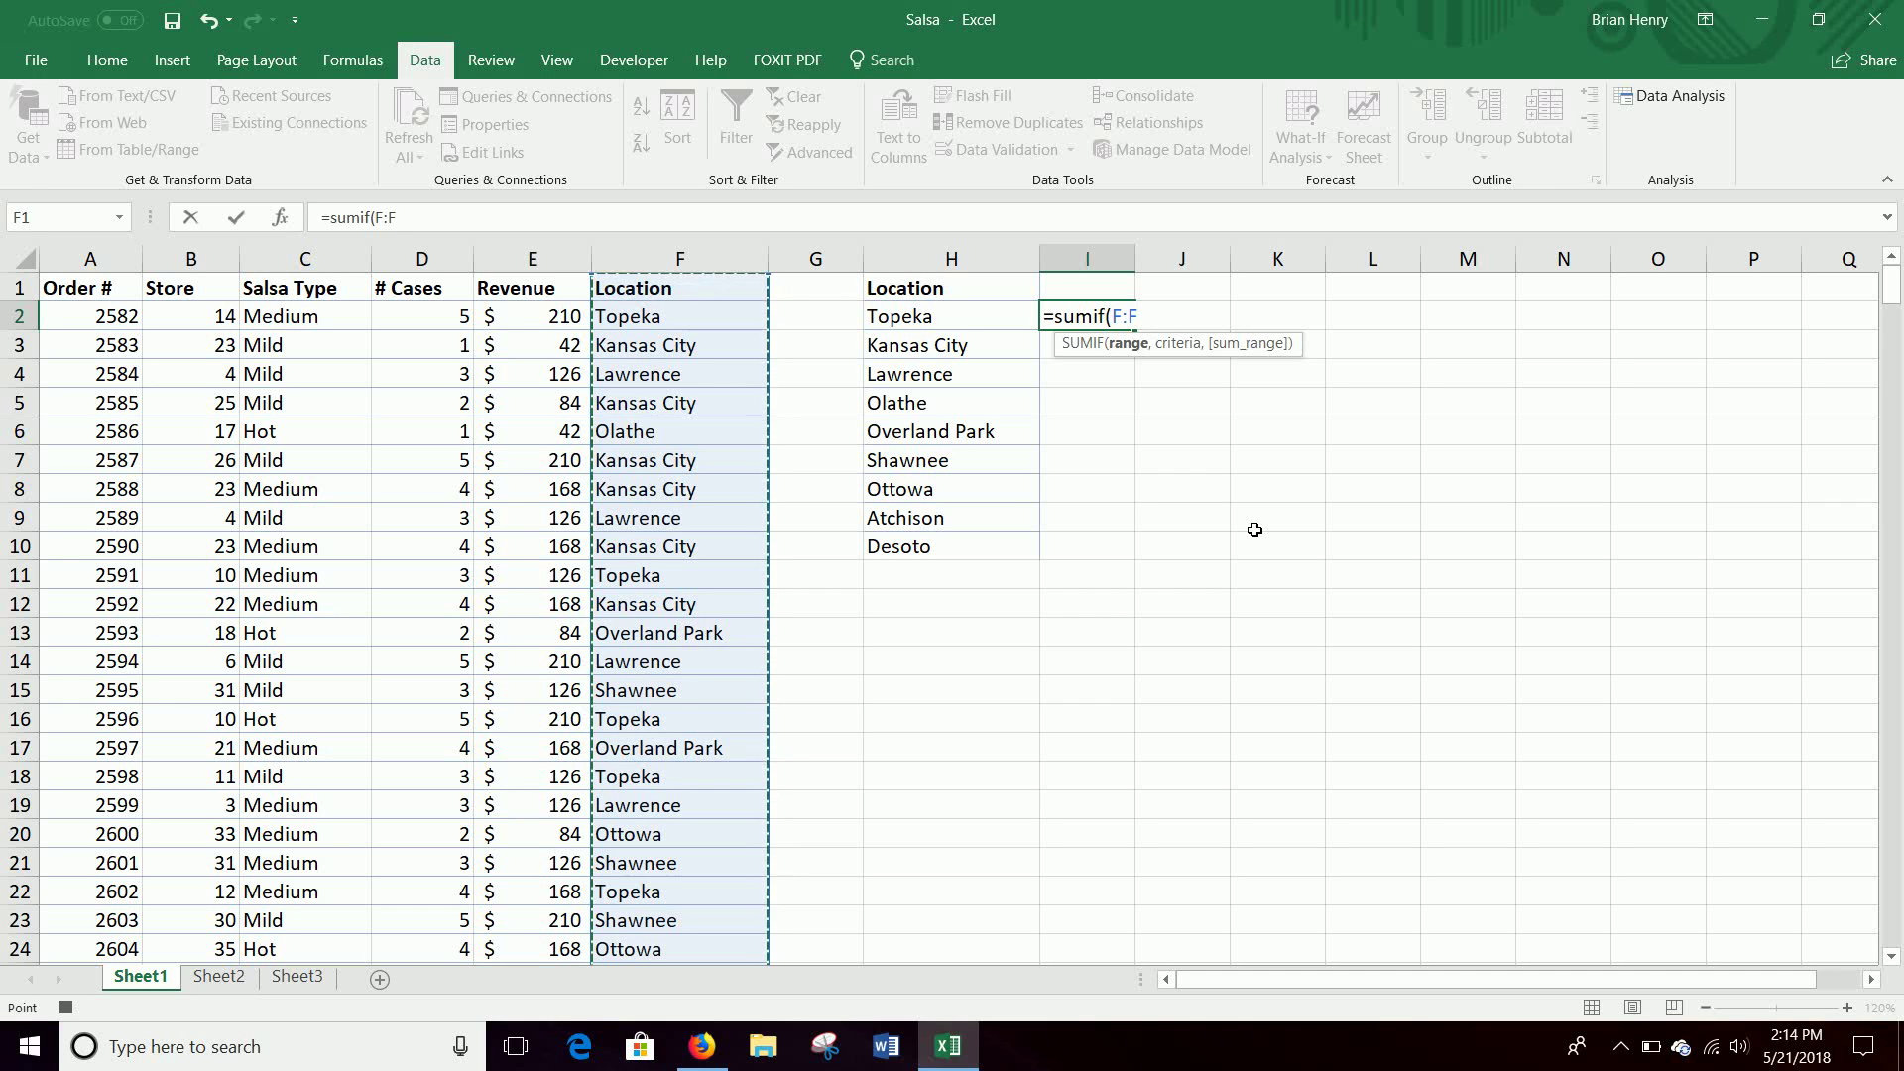
pyautogui.write(',')
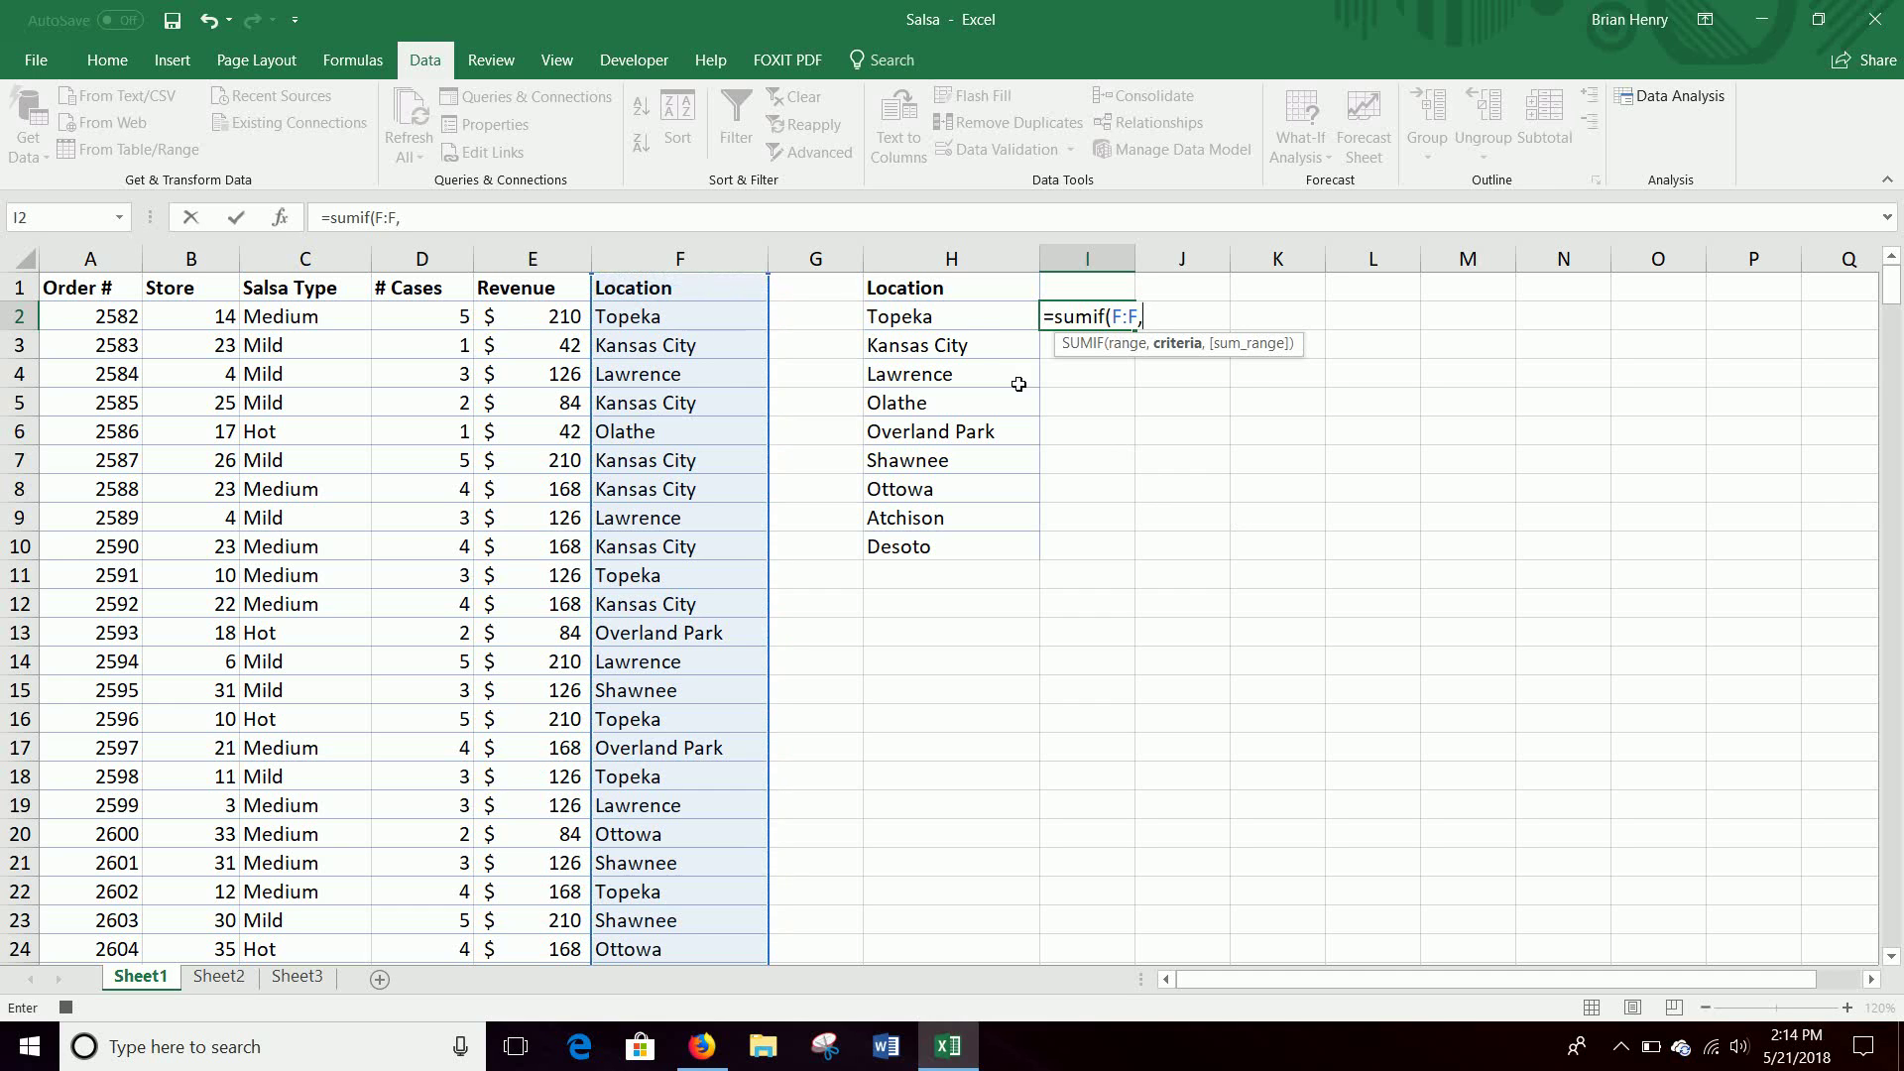
pyautogui.click(944, 315)
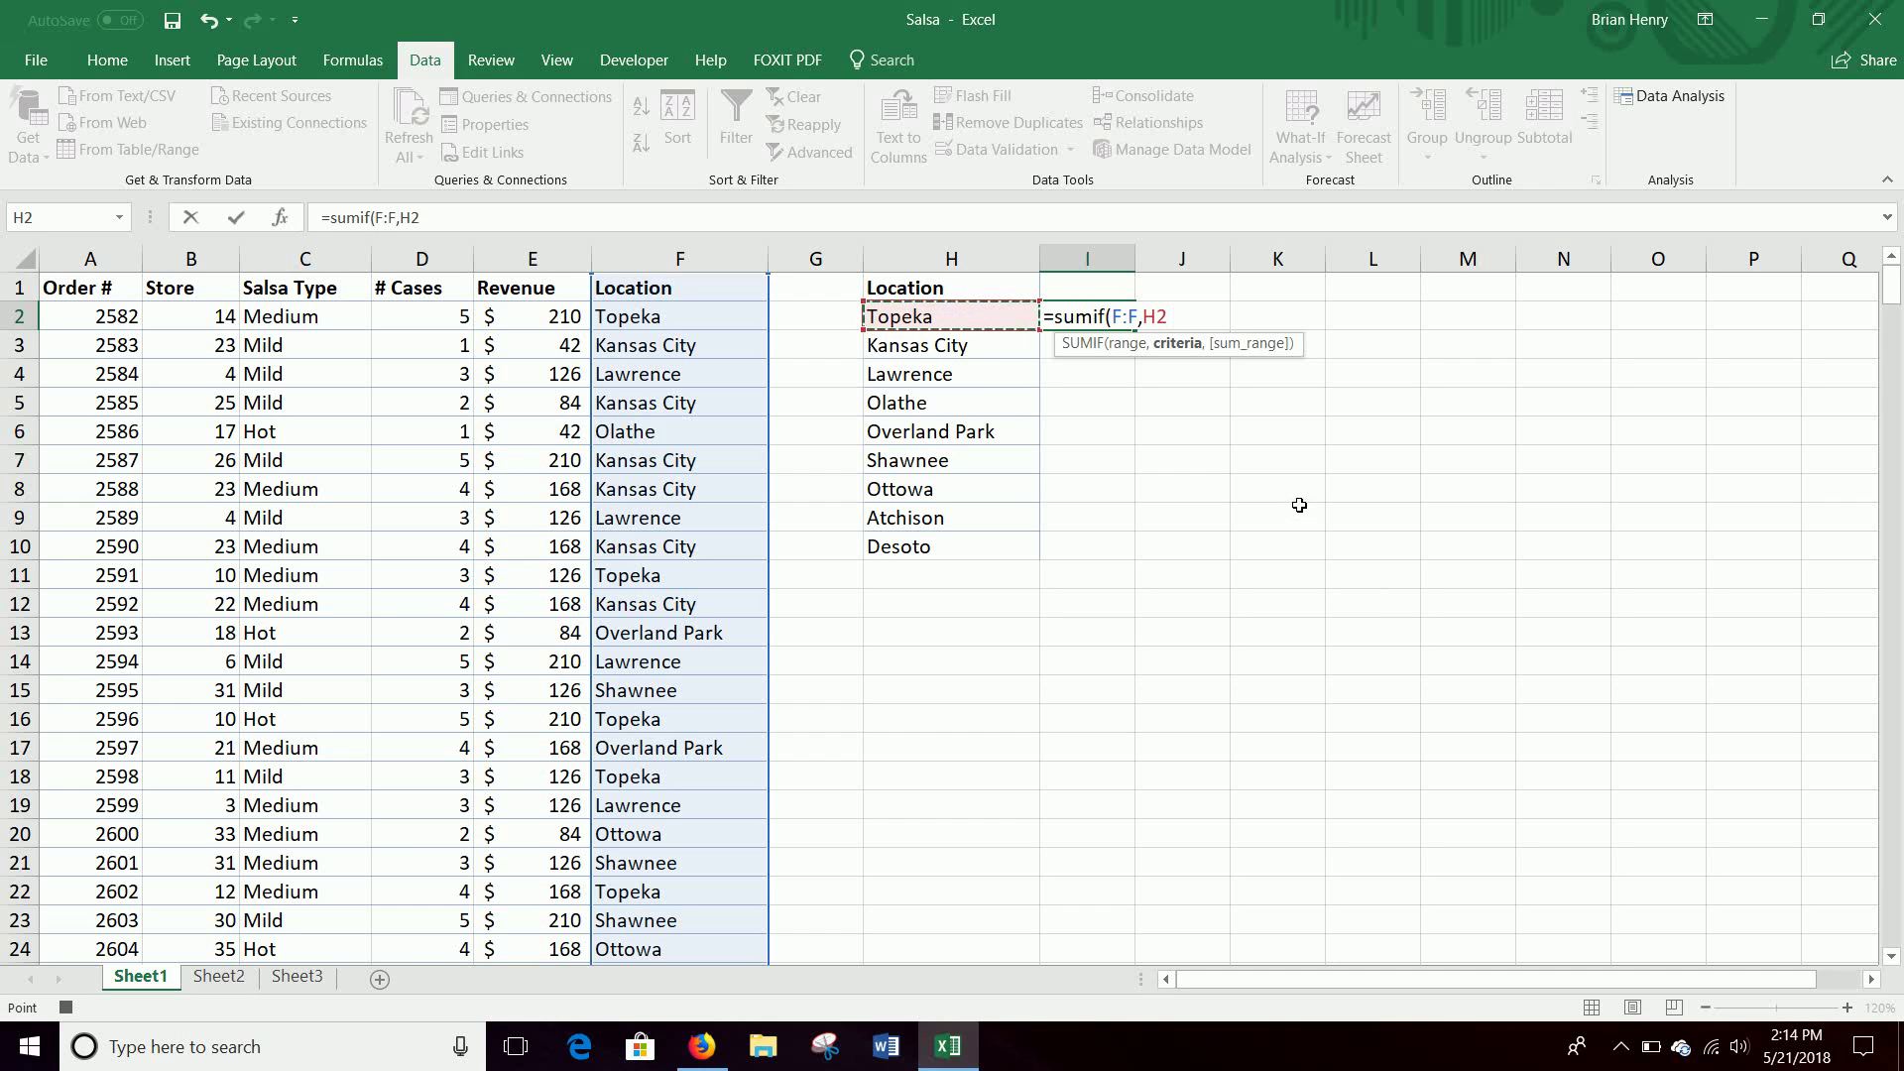
pyautogui.write(',')
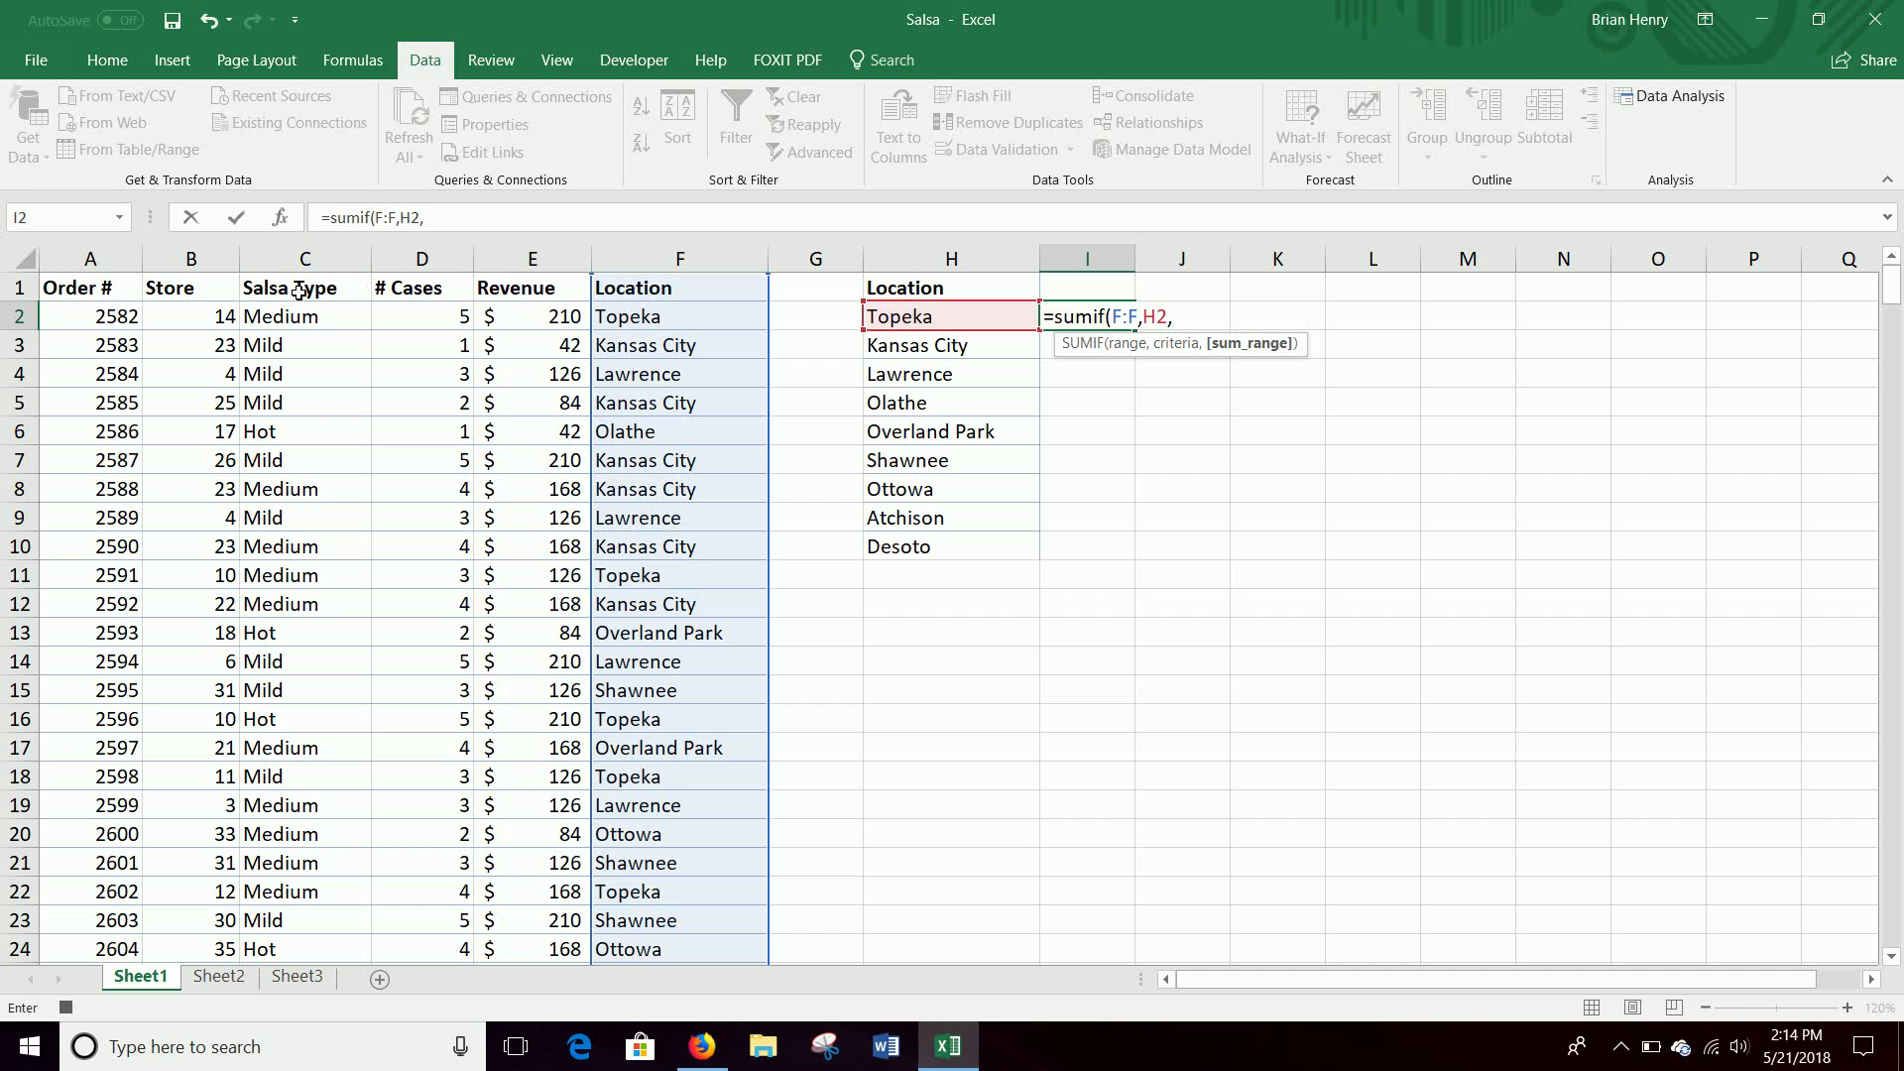
pyautogui.click(420, 259)
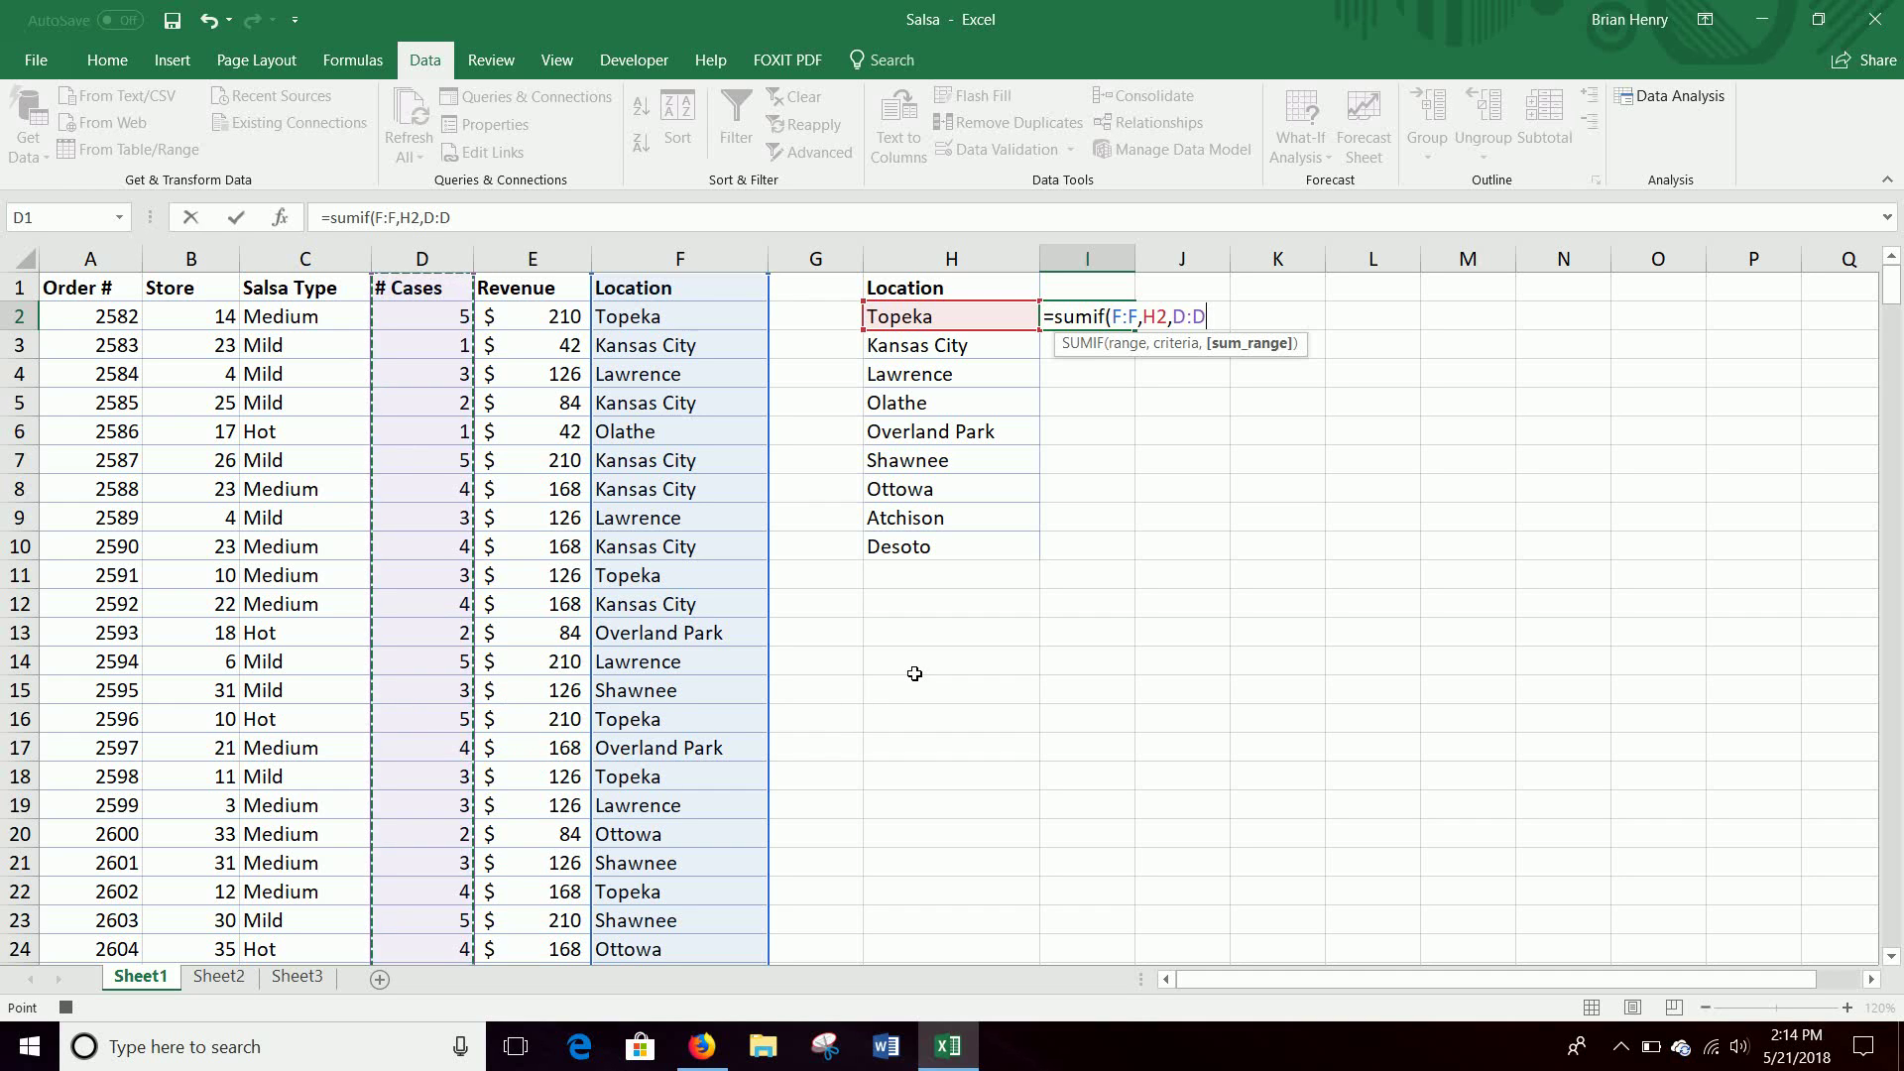
pyautogui.press('Return')
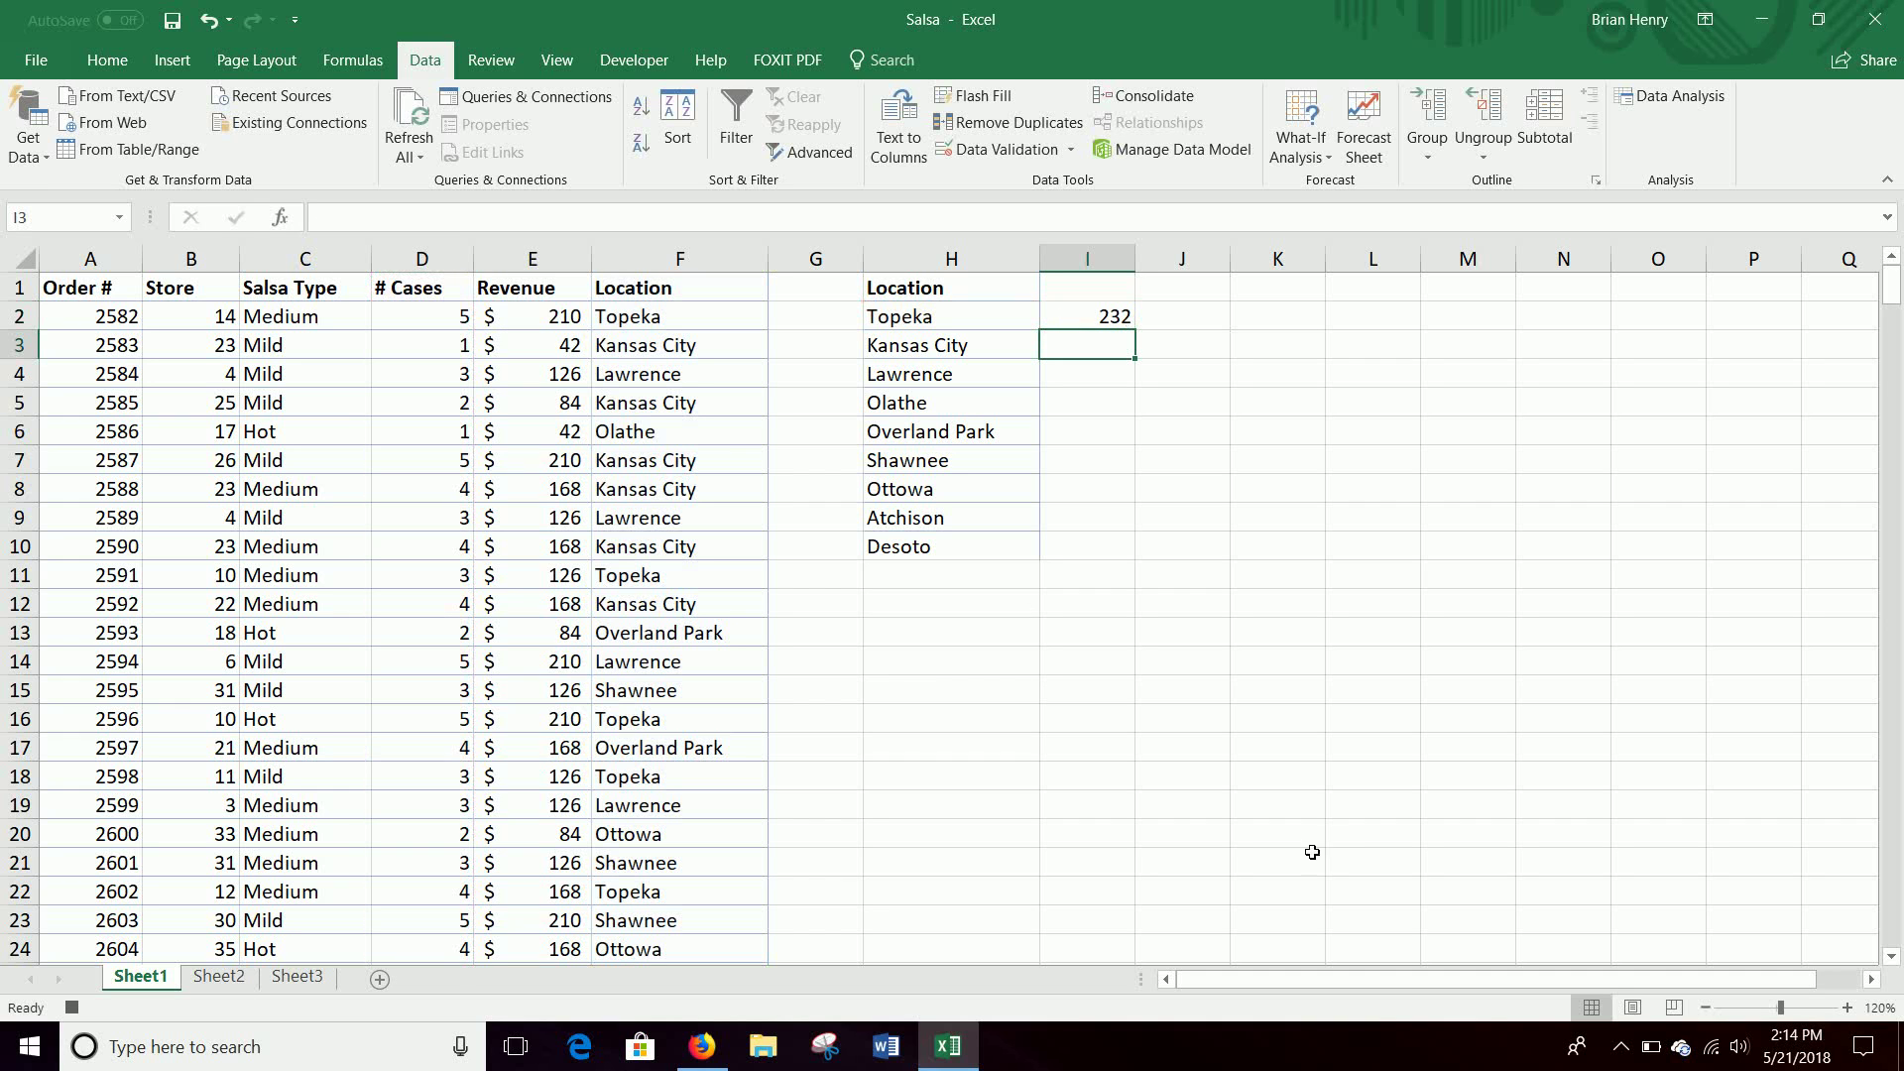
pyautogui.click(1091, 313)
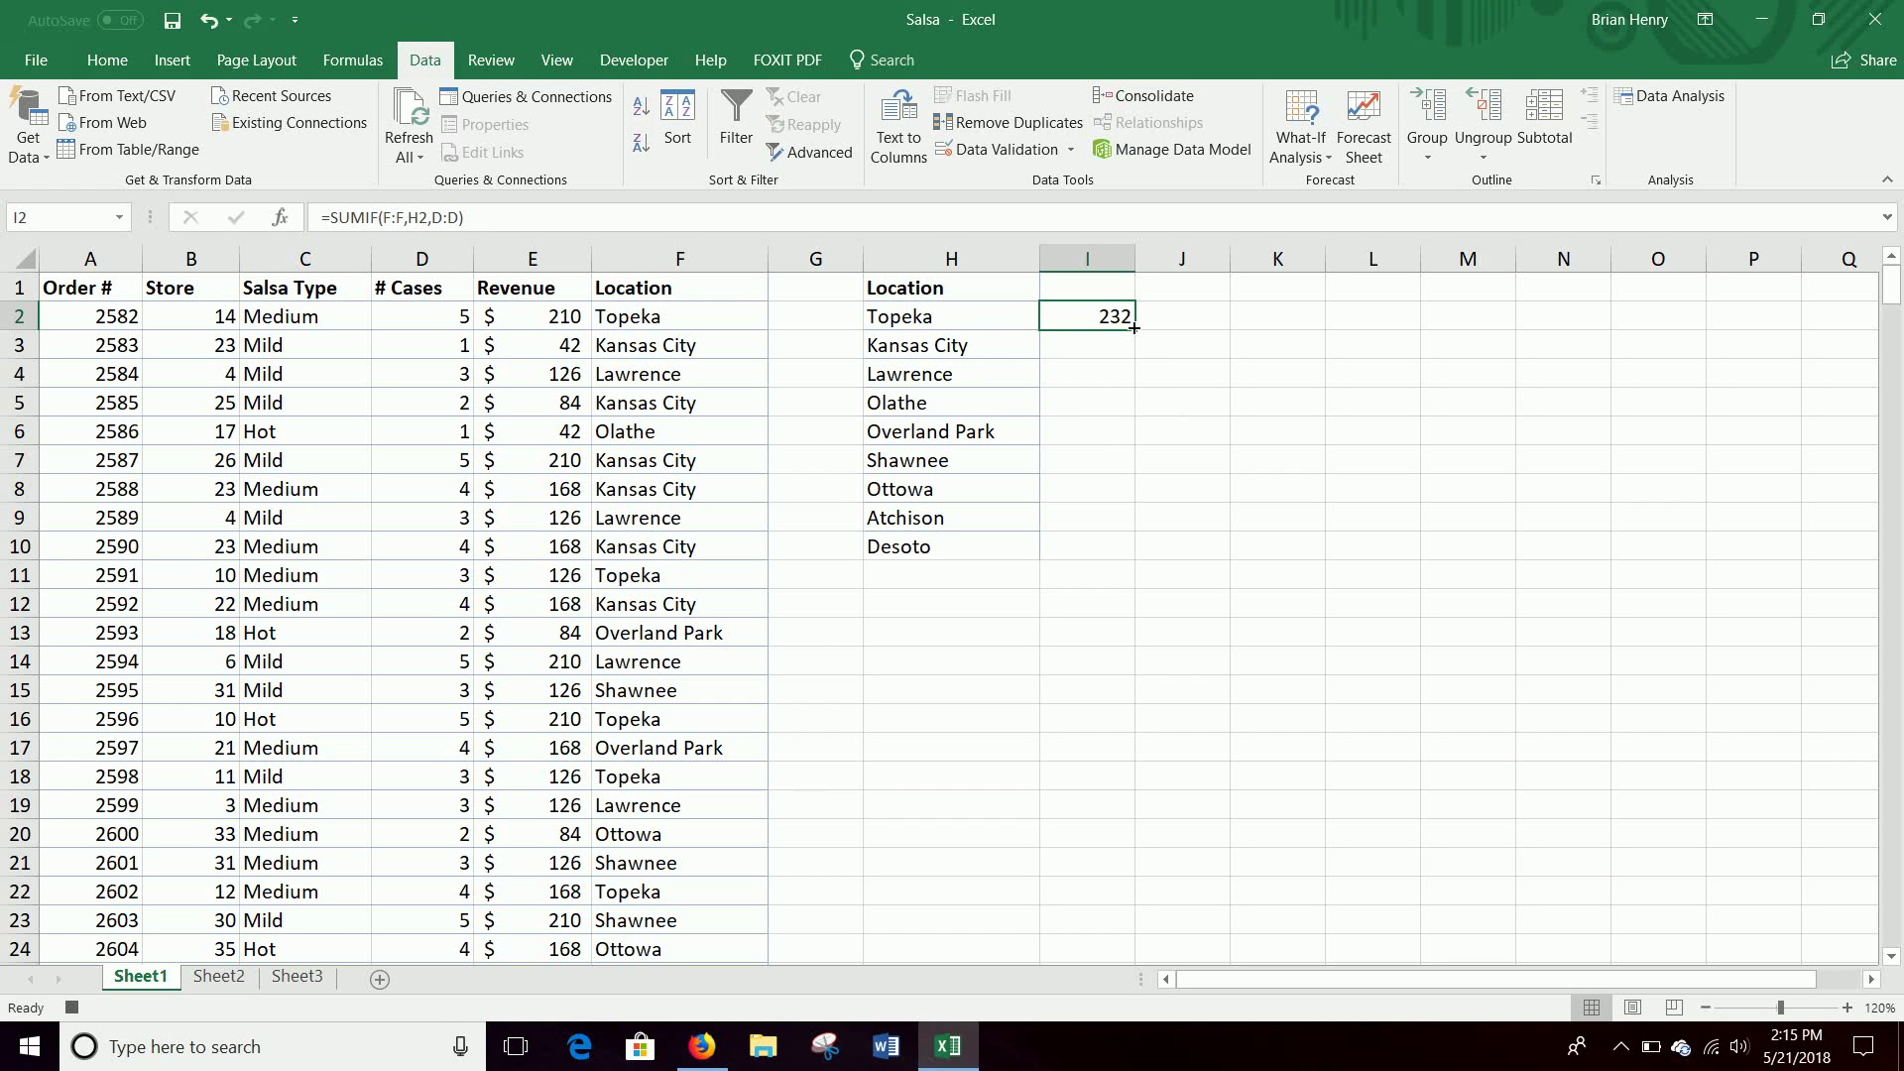
pyautogui.moveTo(1133, 328); pyautogui.dragTo(1121, 566)
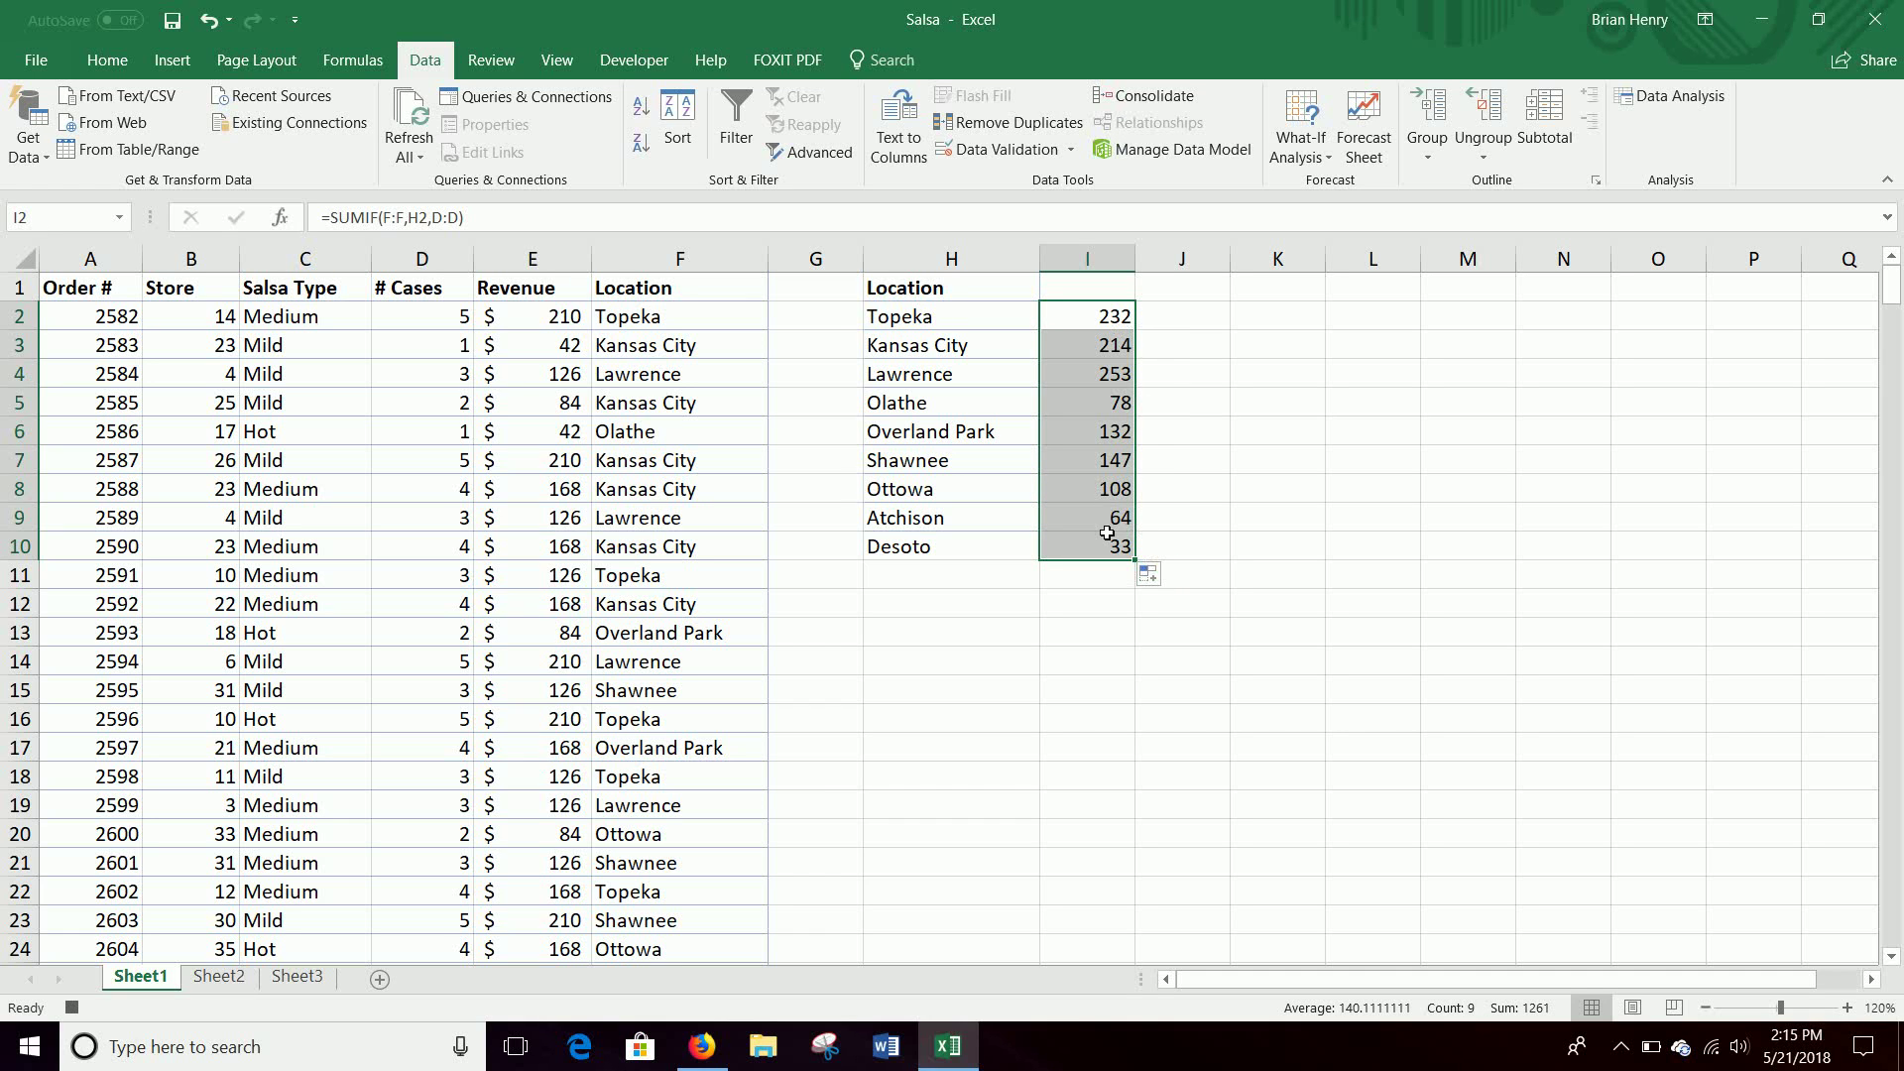
# - Enter the header "# of Cases Sold" in I1 and widen column I to fit it
pyautogui.click(1108, 288)
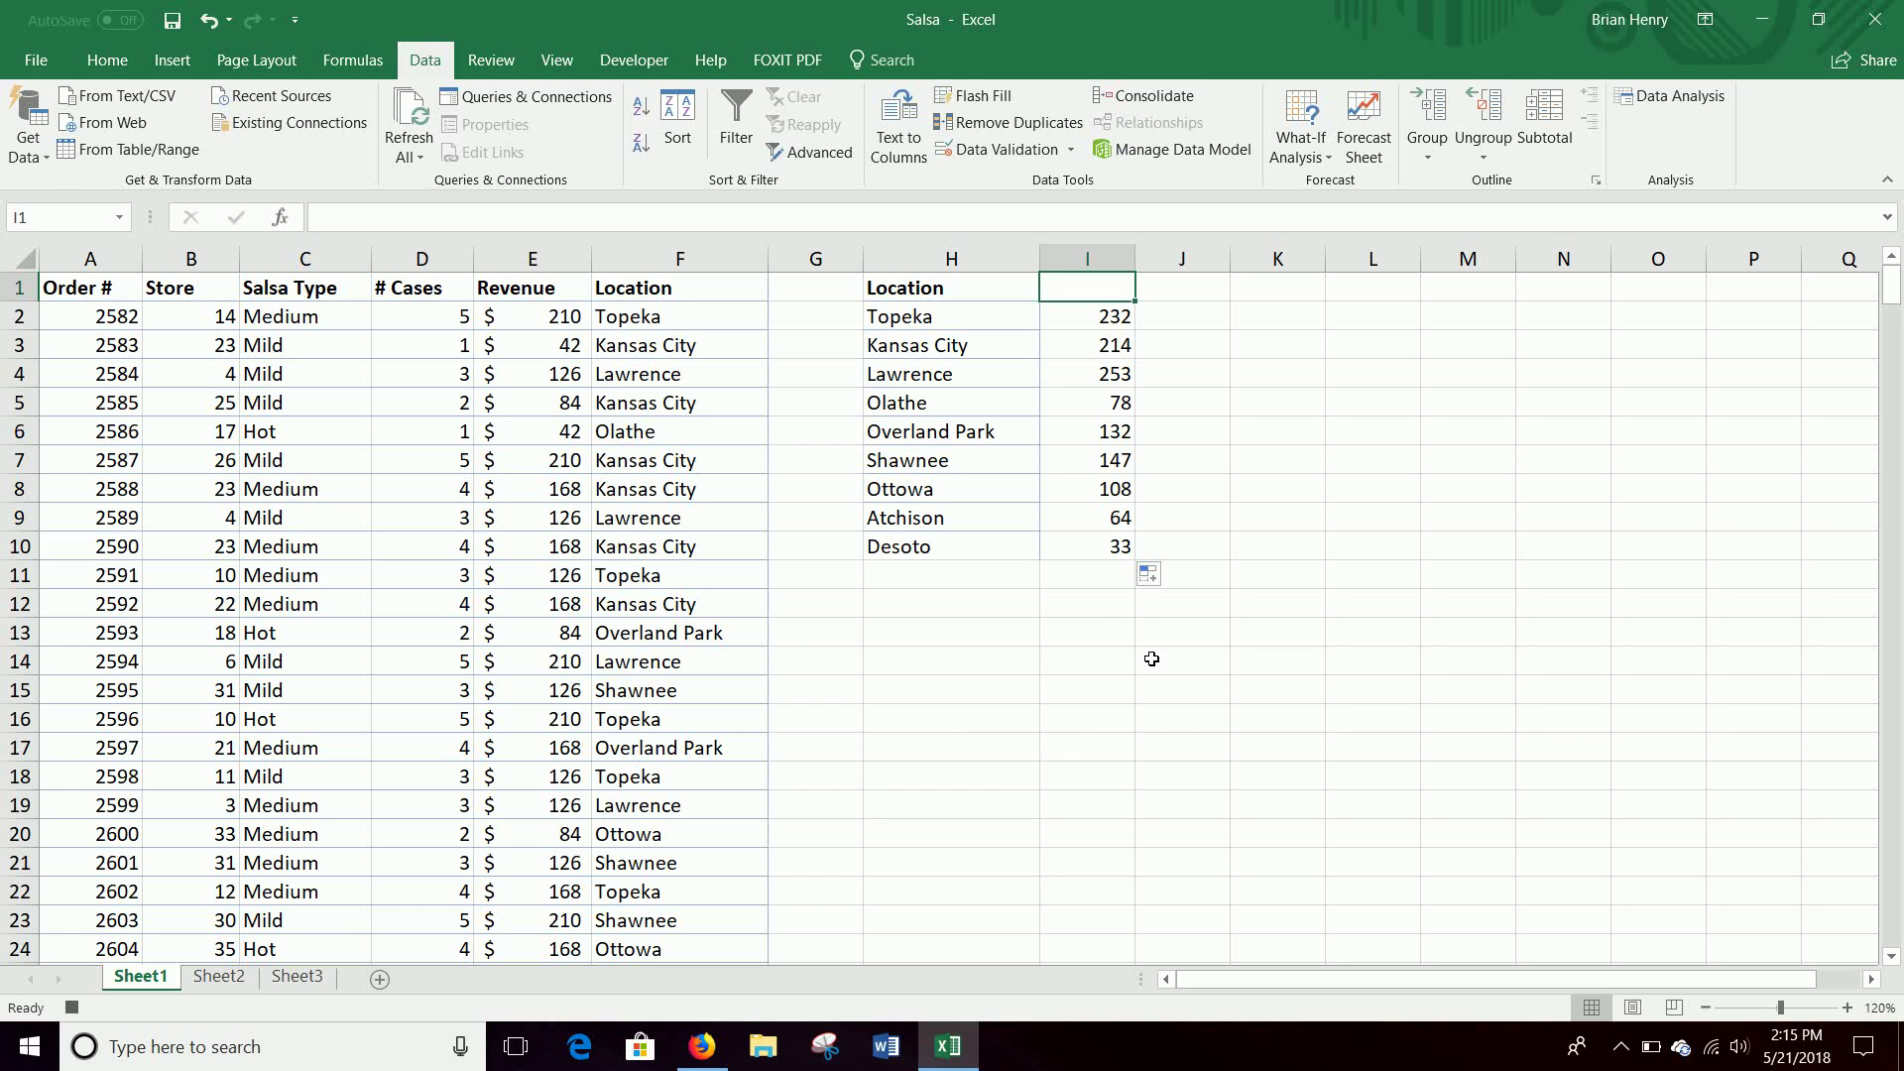
pyautogui.write('# o')
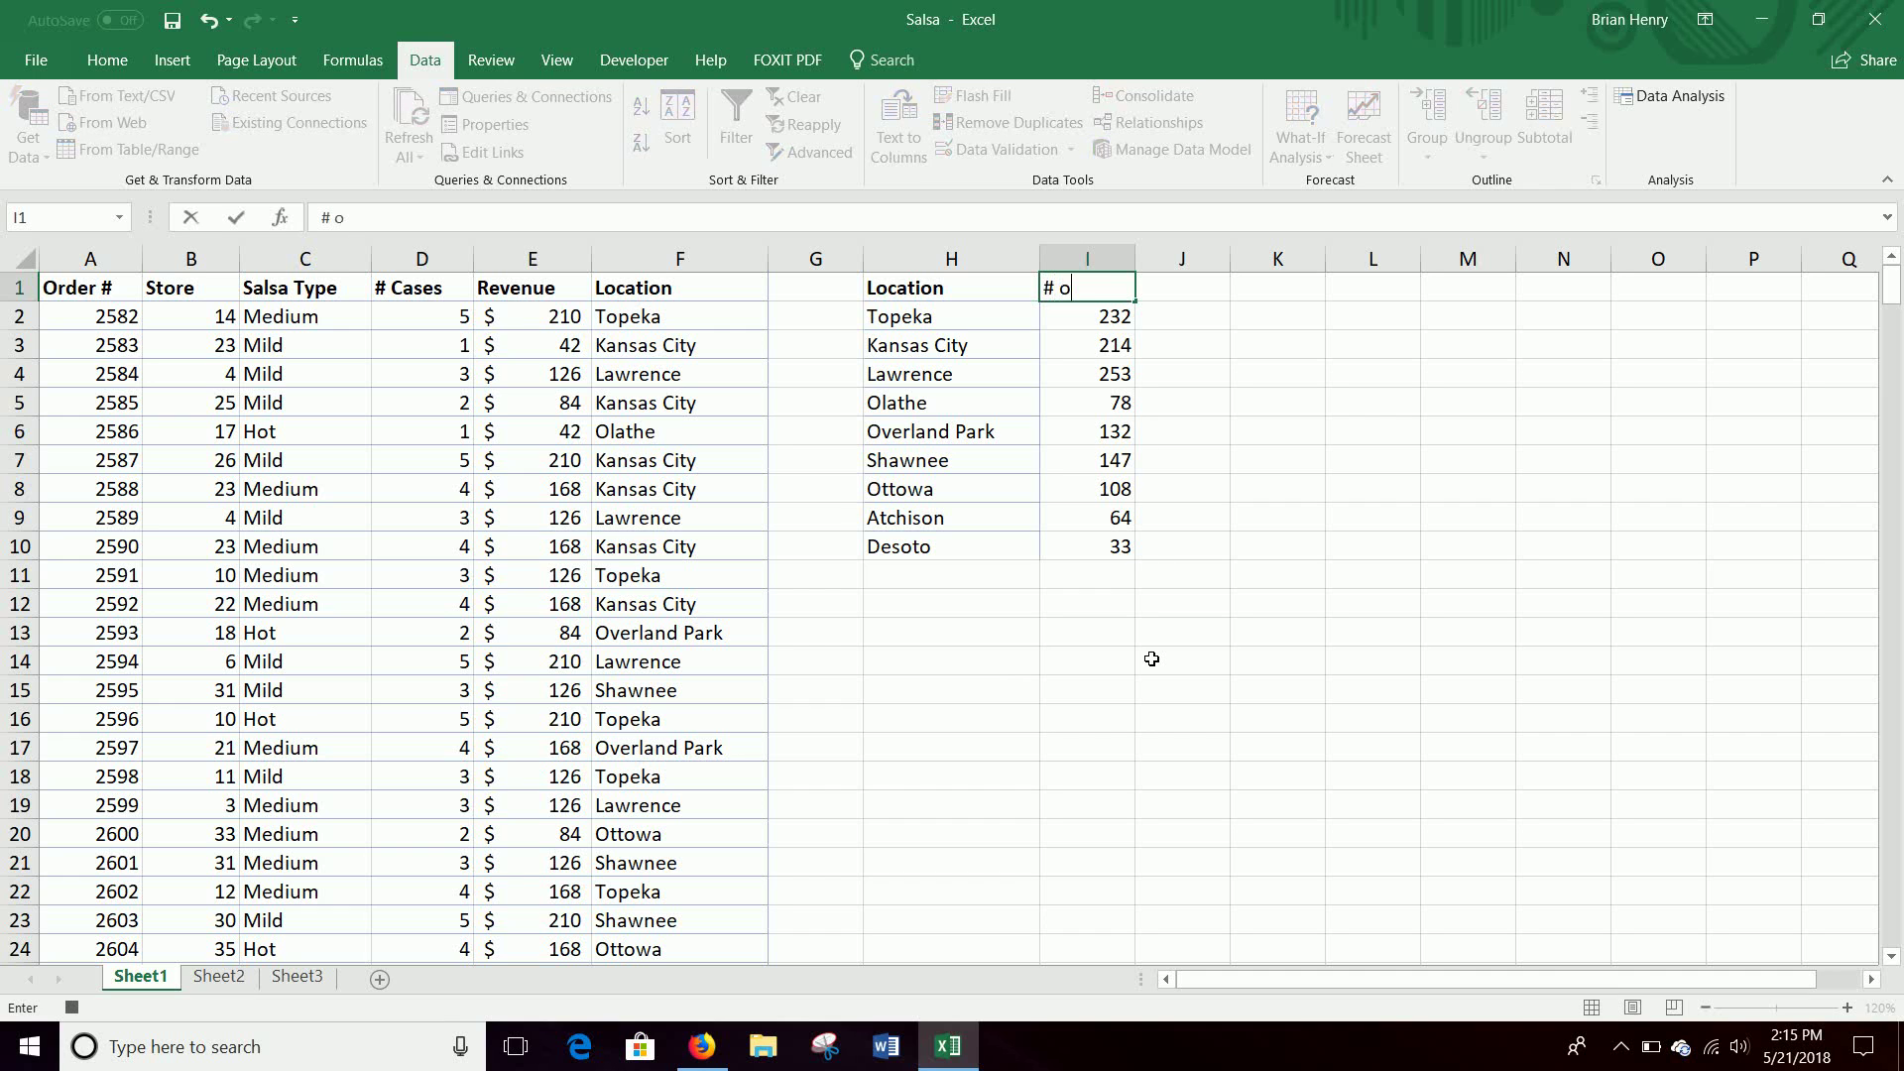
pyautogui.write('f Cases Sold')
pyautogui.press('Return')
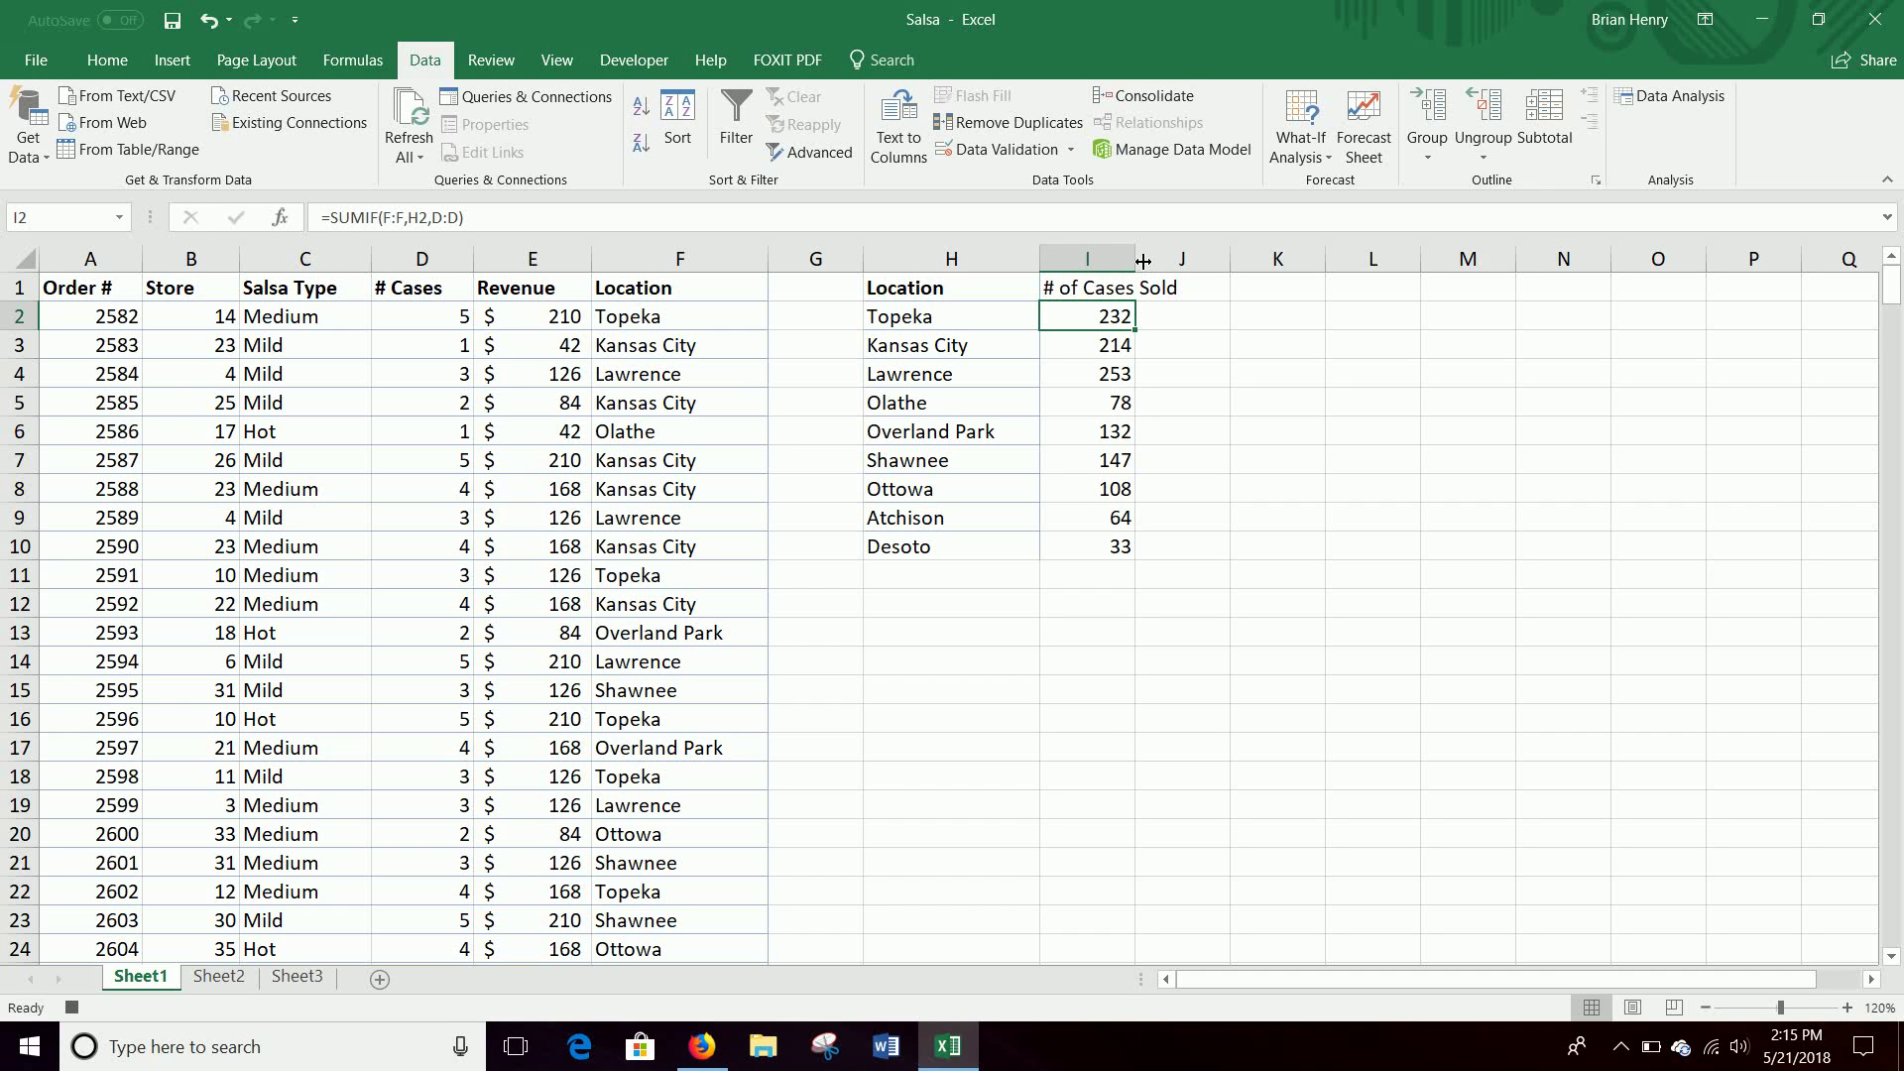
pyautogui.moveTo(1143, 259); pyautogui.dragTo(1186, 260)
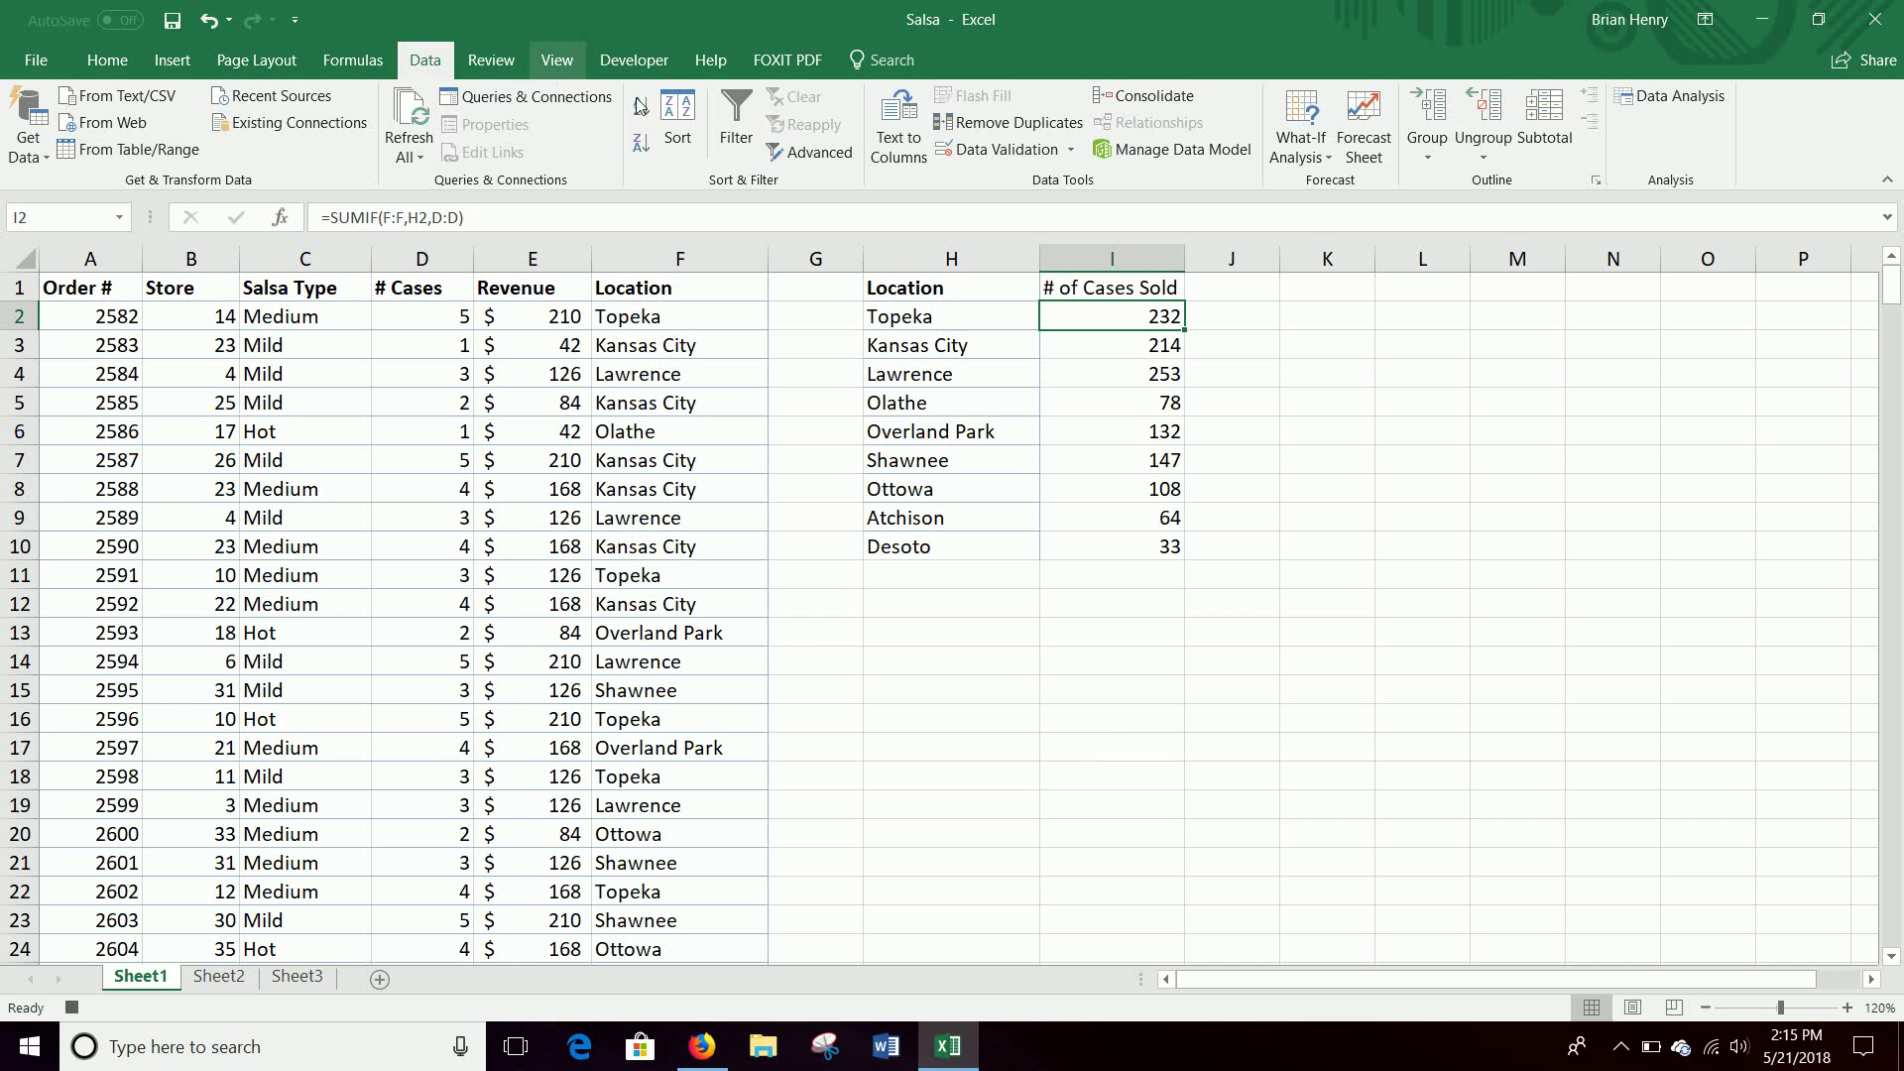
# - Stop recording the macro
pyautogui.click(634, 61)
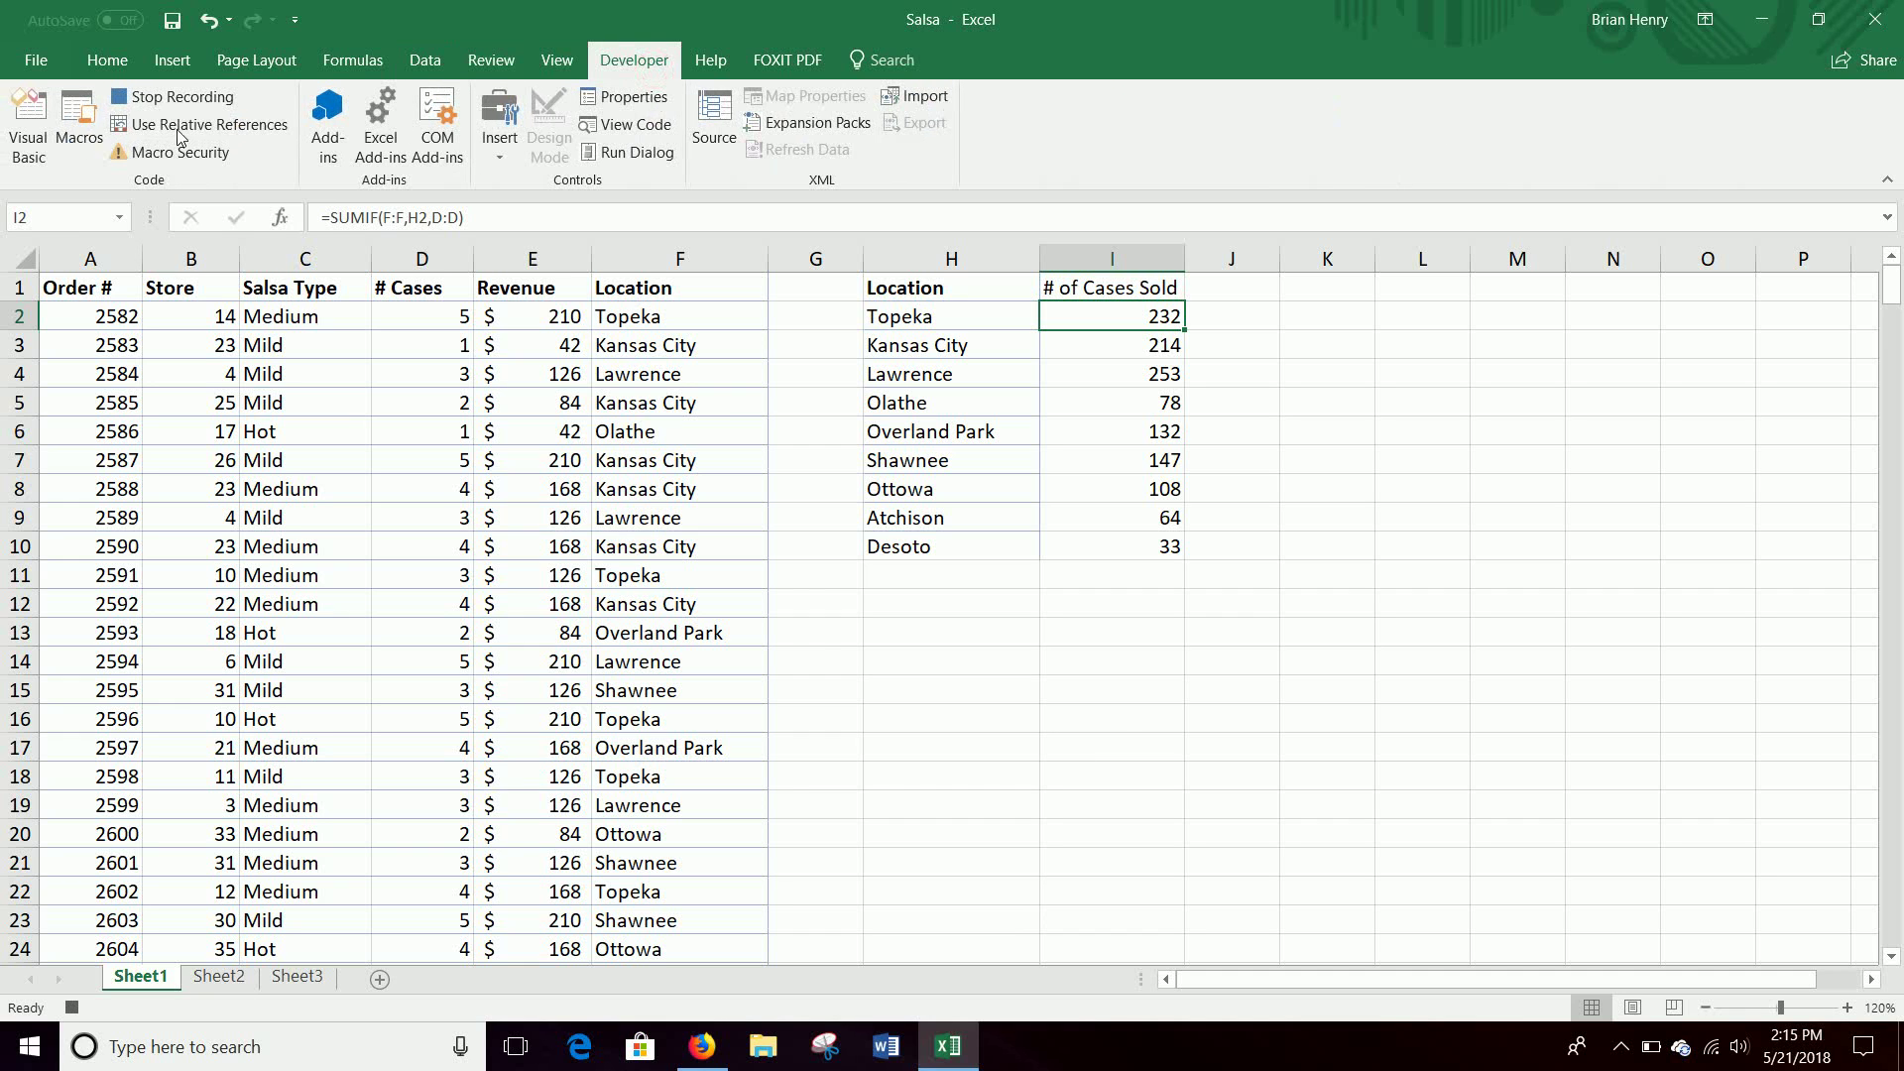
pyautogui.click(164, 96)
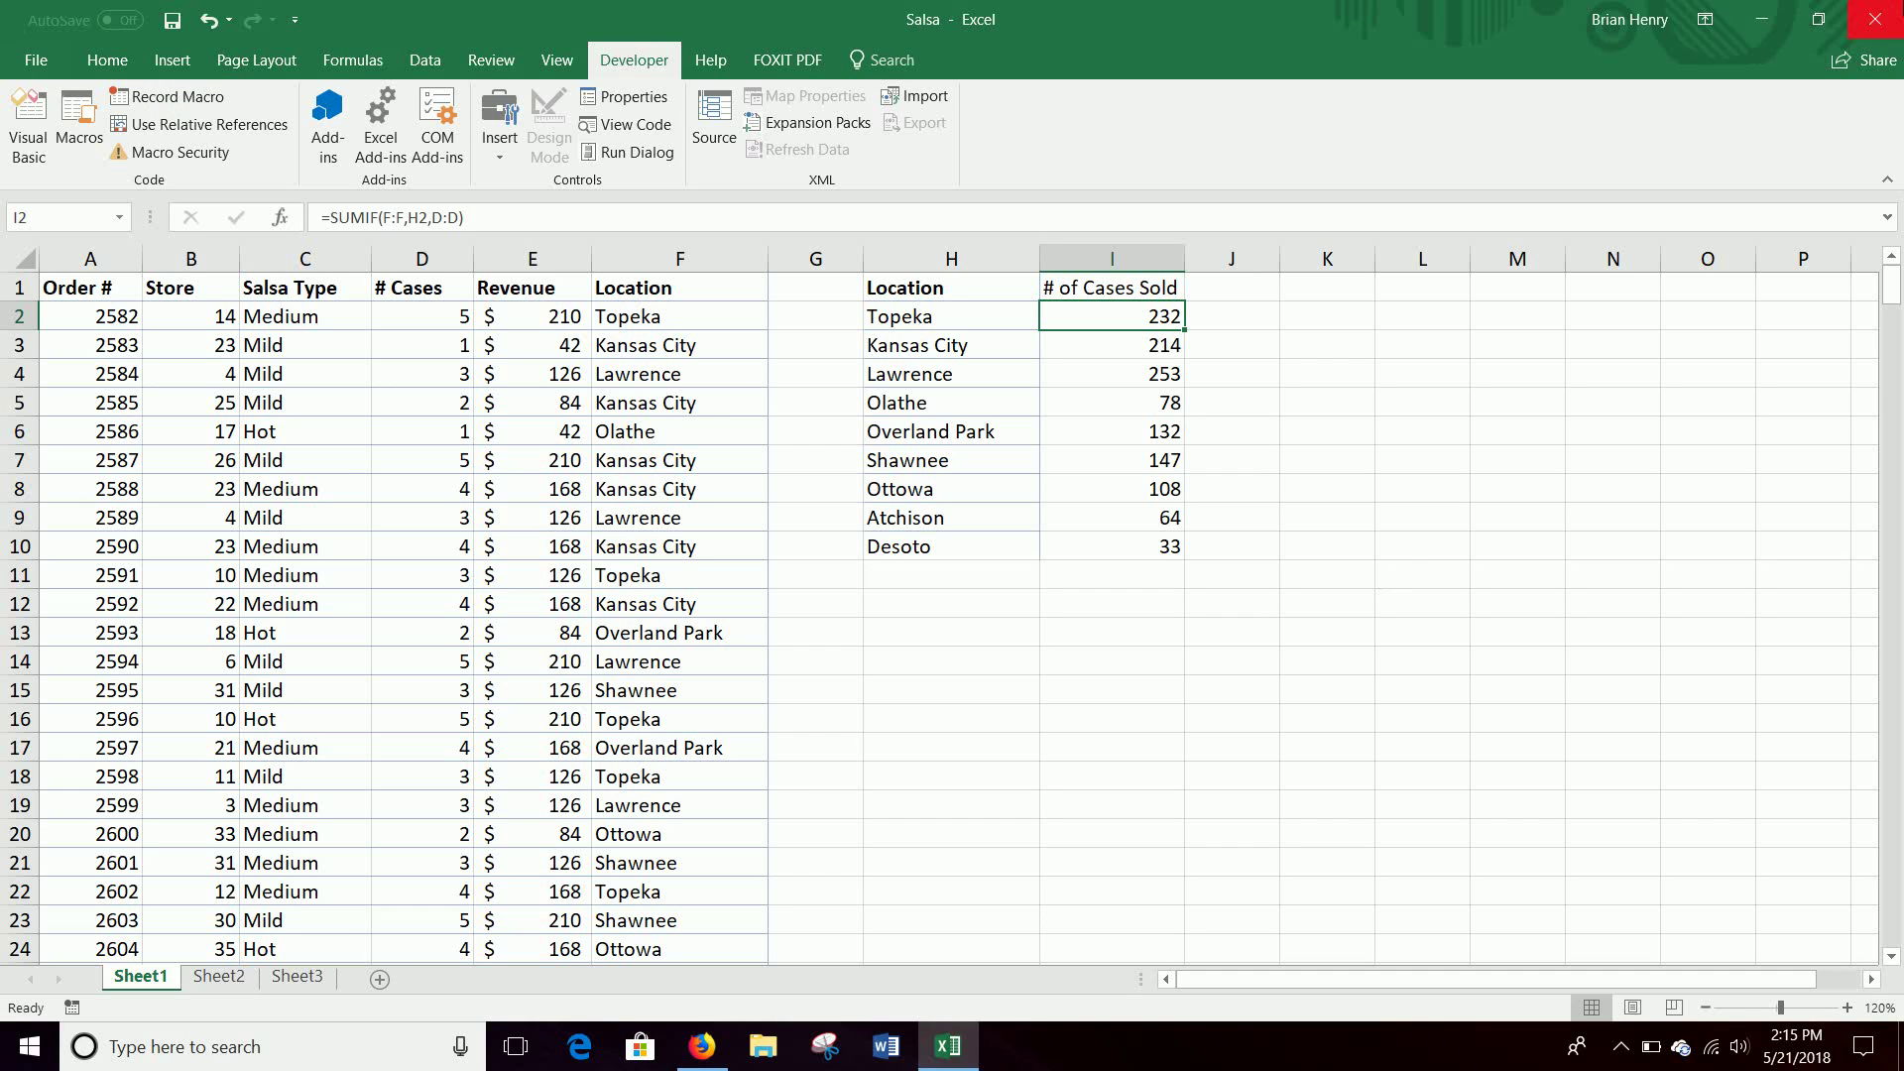
# - Close Excel, discarding the changes to Salsa.xlsx but saving the changes to the Personal Macro Workbook
pyautogui.click(1895, 6)
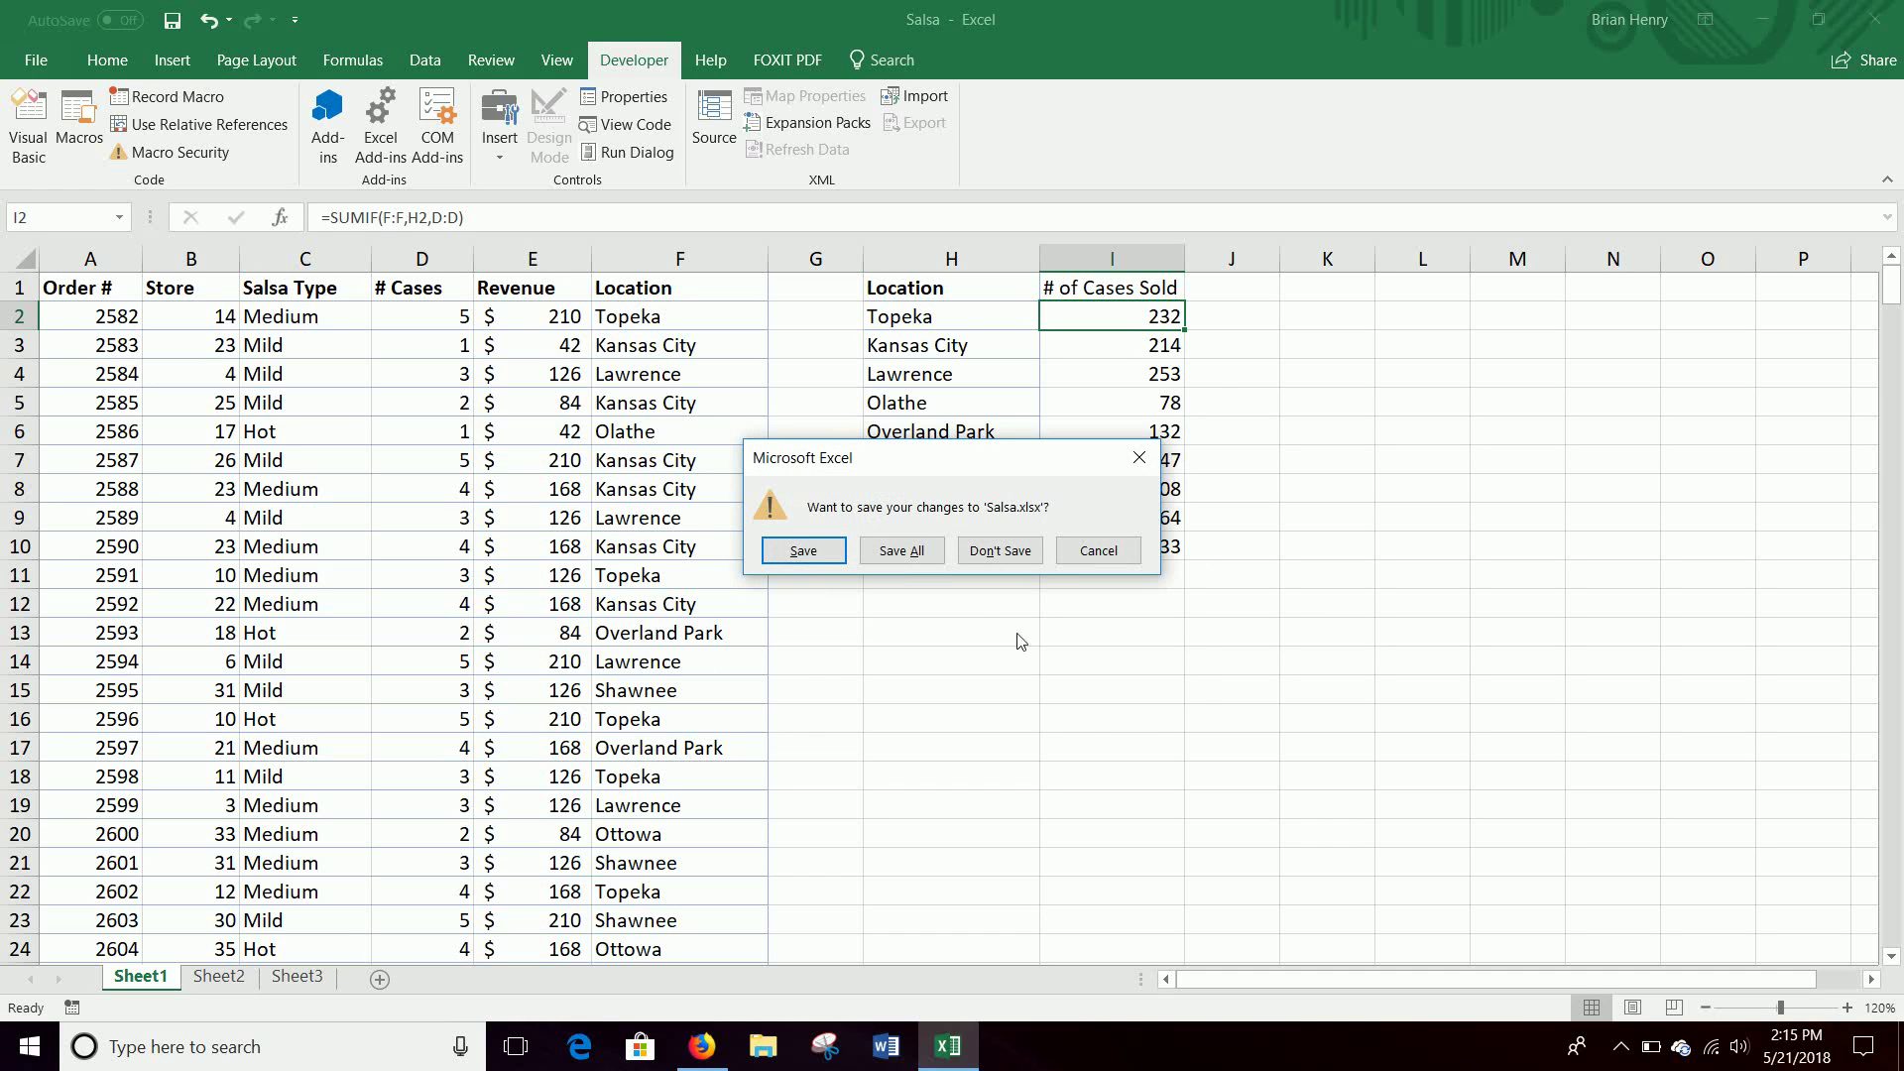
pyautogui.click(1000, 551)
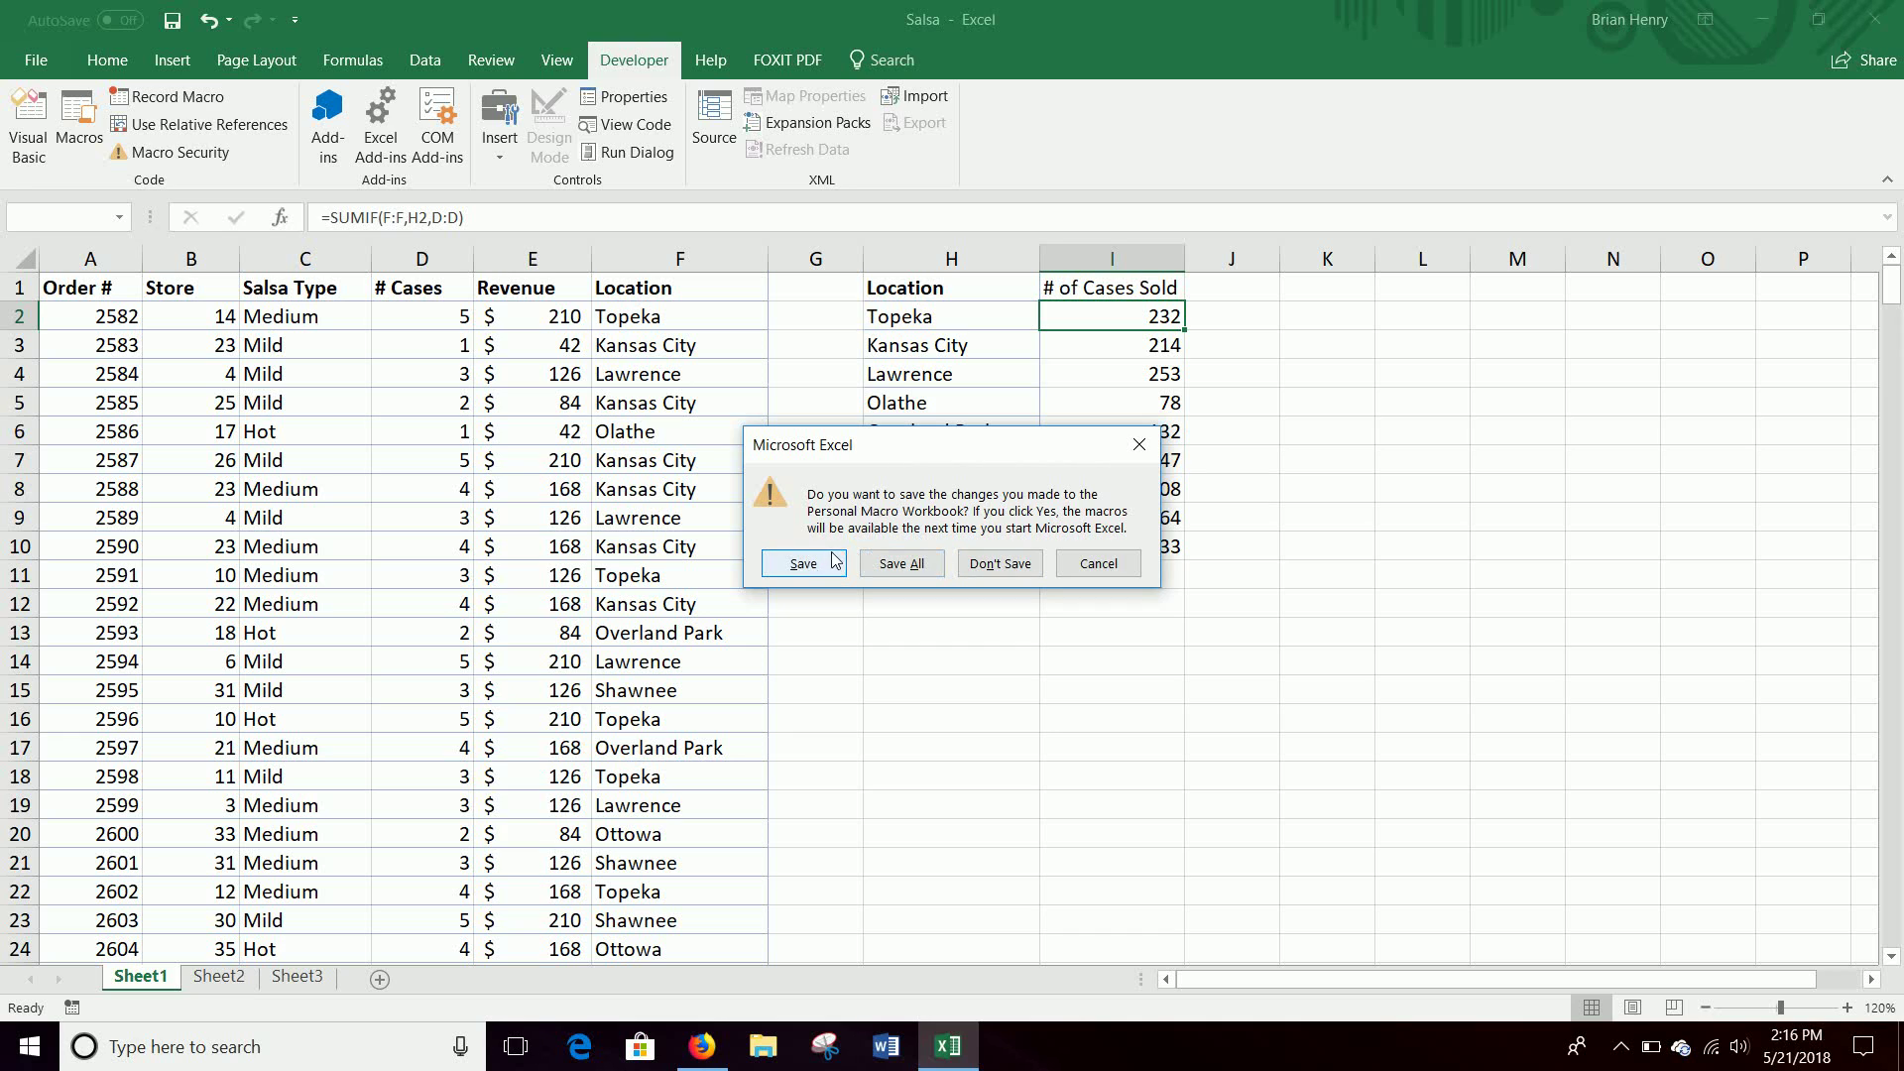
pyautogui.click(803, 565)
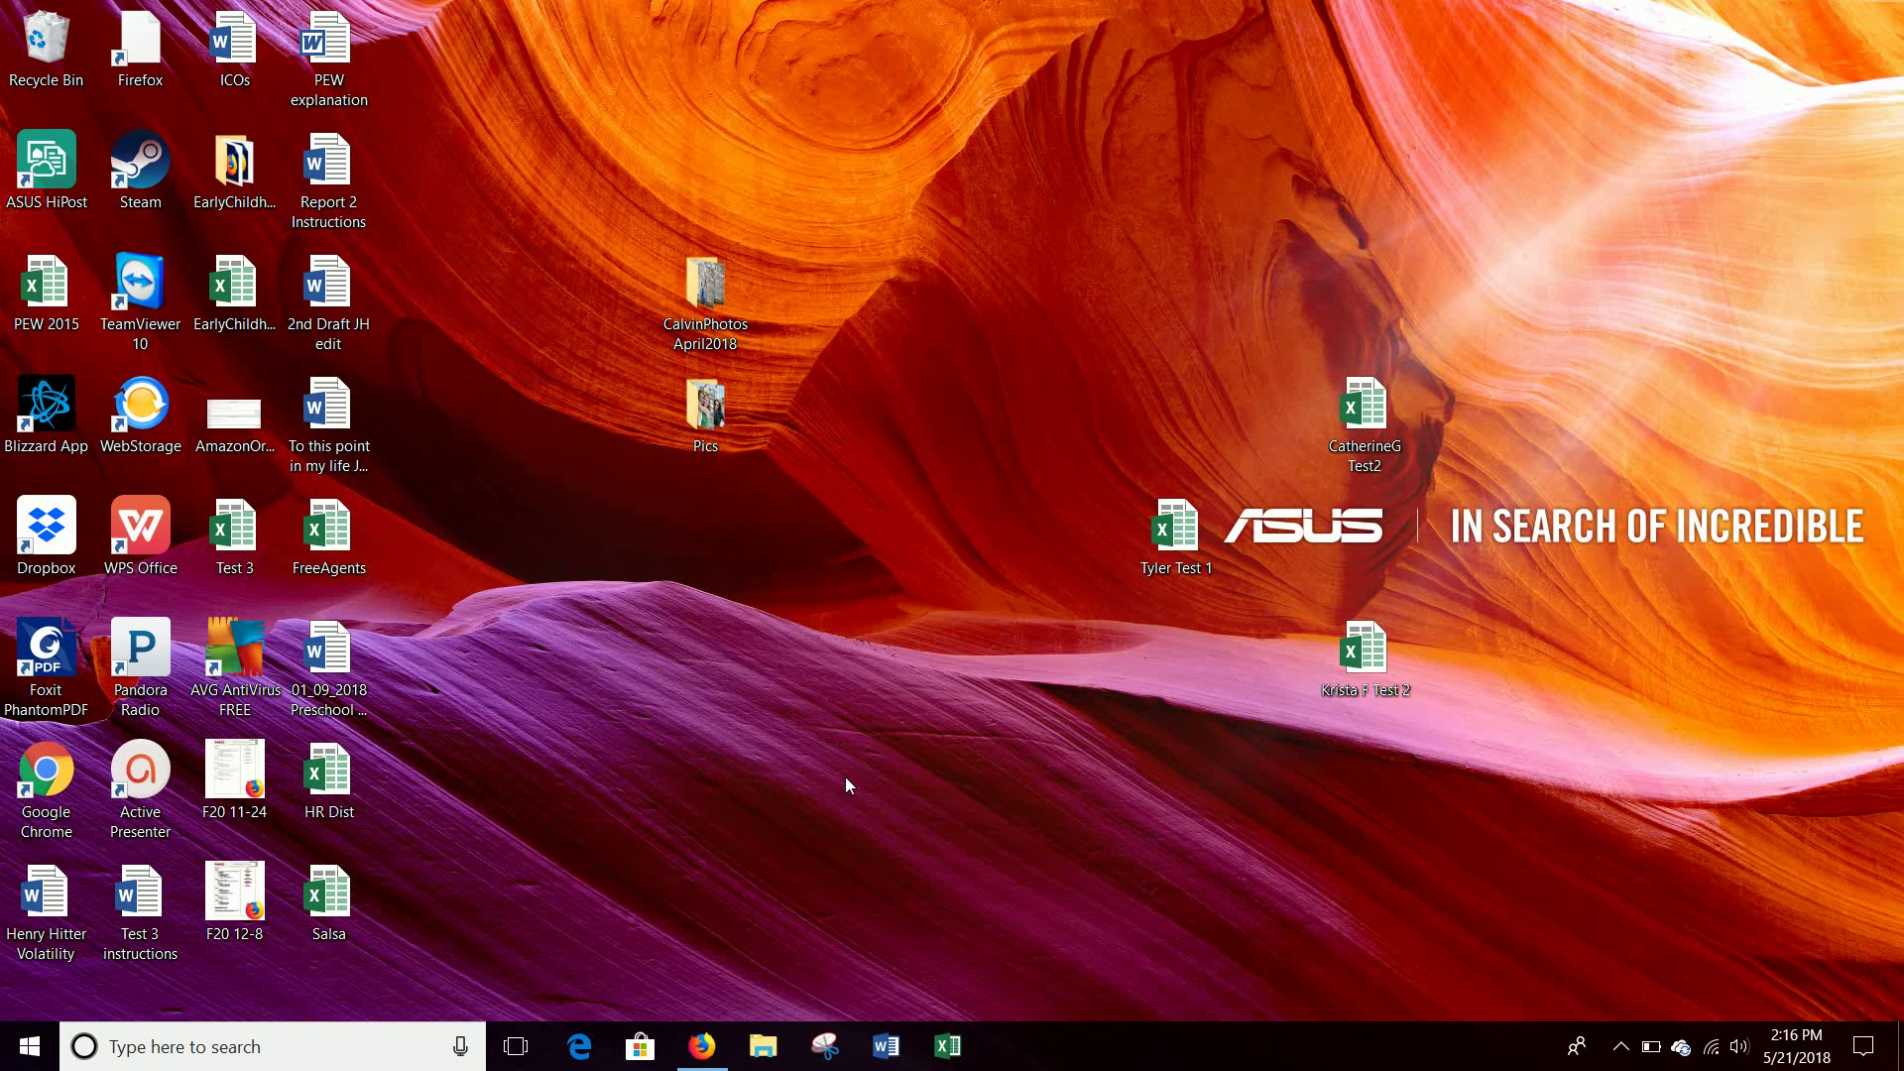
# - Reopen the Salsa workbook from the desktop and delete columns H and I with the earlier location totals
pyautogui.doubleClick(338, 918)
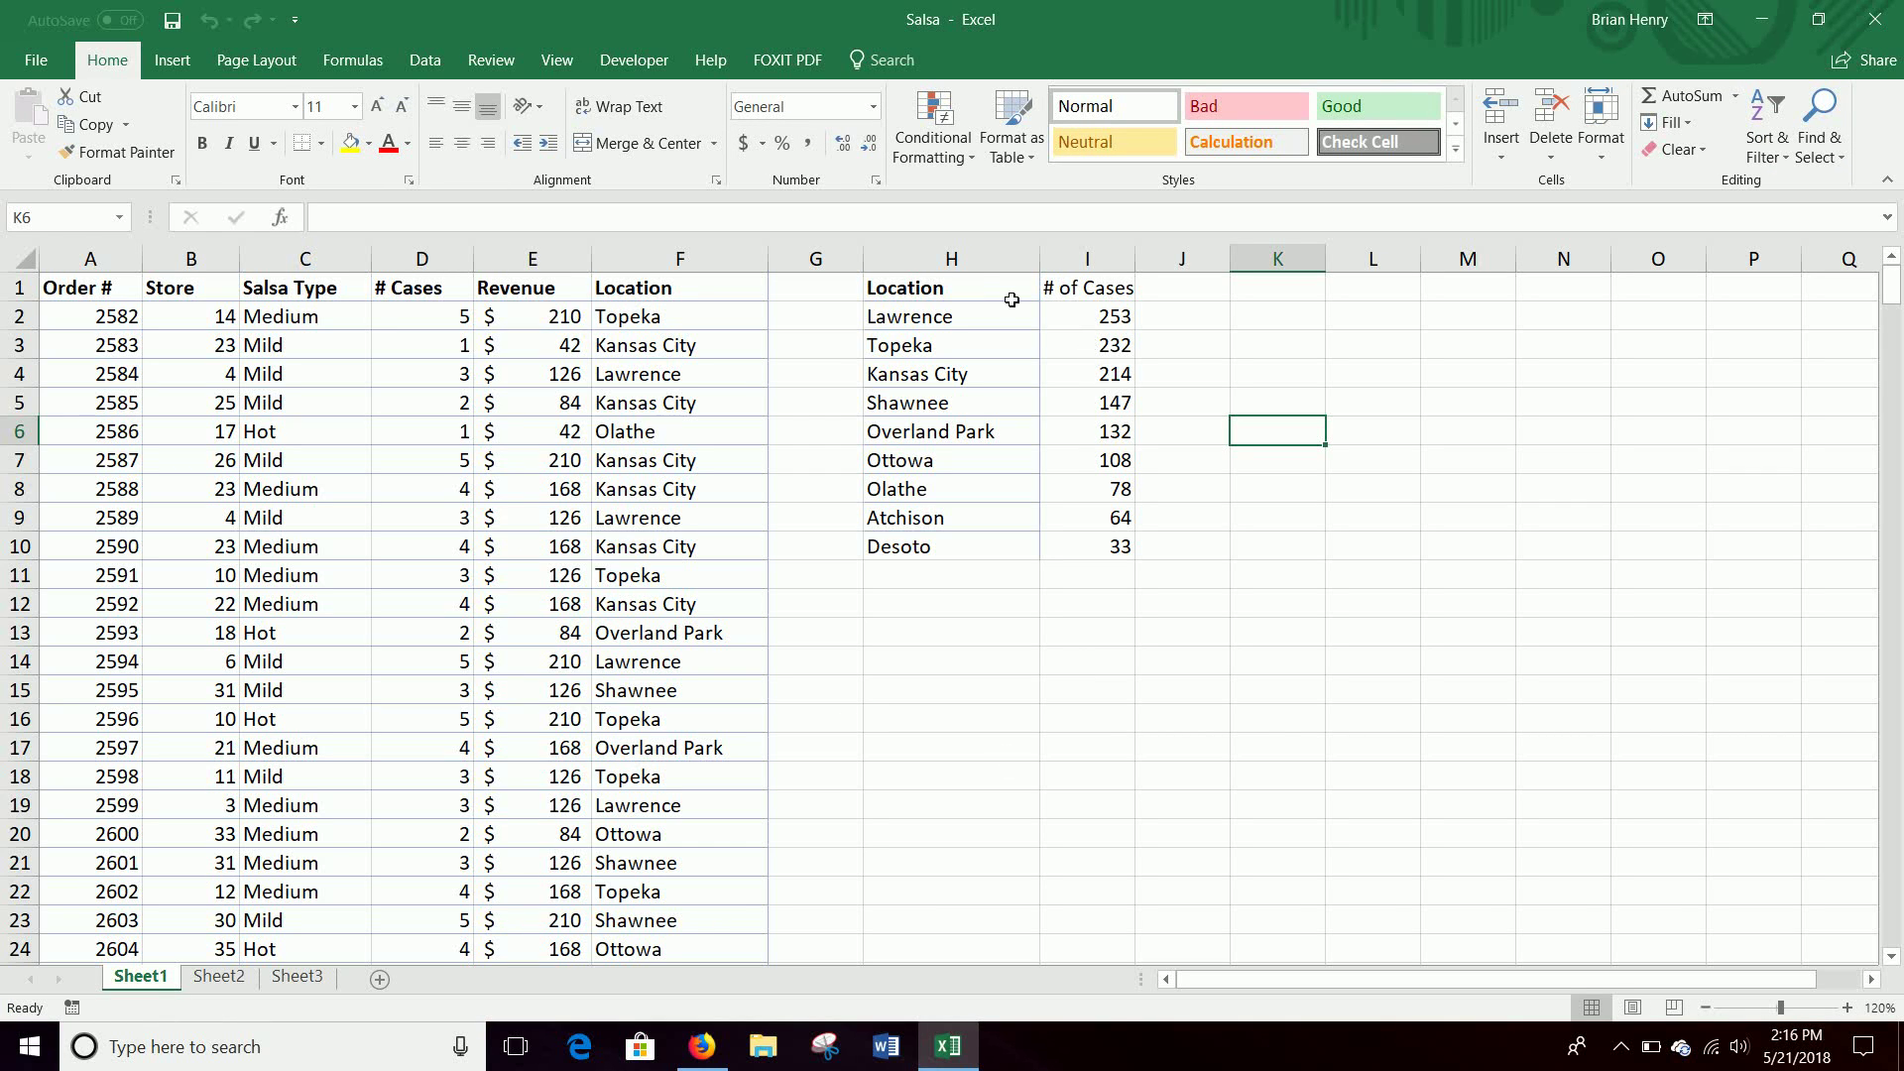
pyautogui.moveTo(955, 250); pyautogui.dragTo(1091, 256)
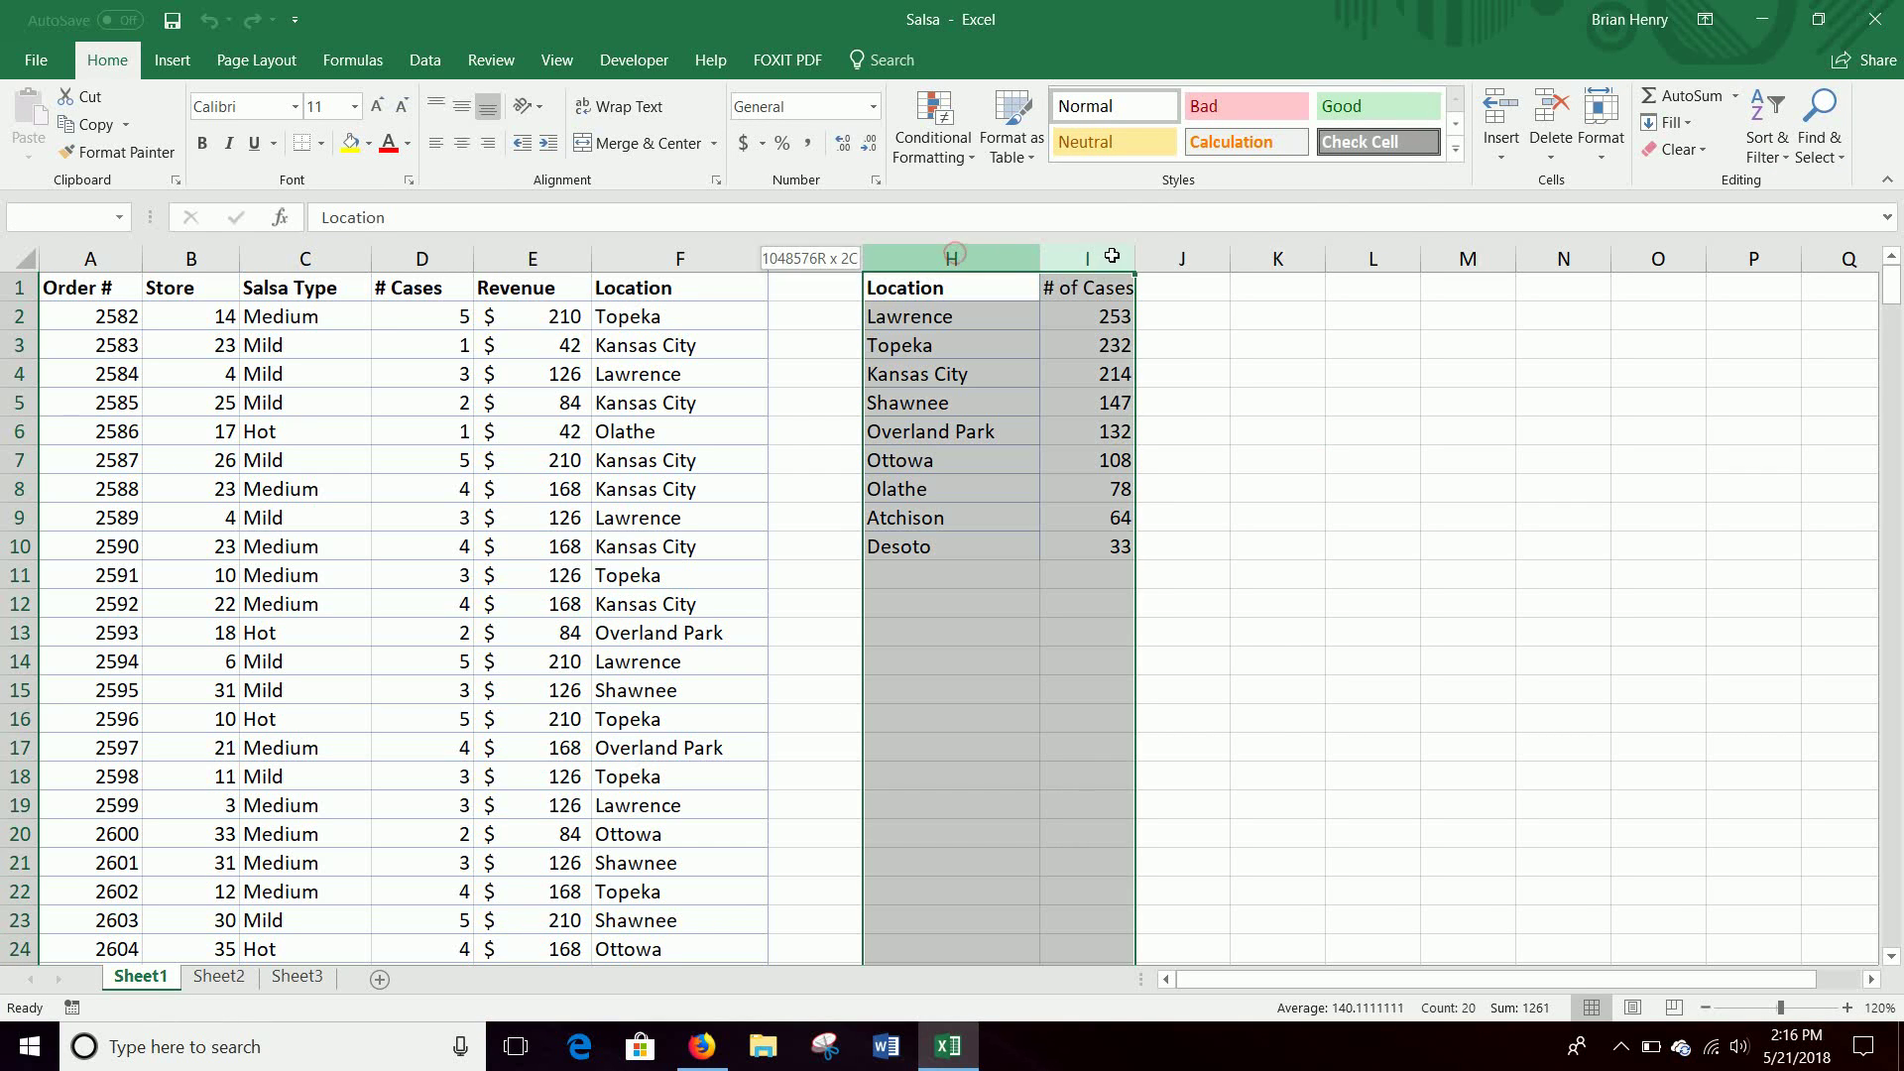
pyautogui.rightClick(1109, 256)
pyautogui.click(1177, 458)
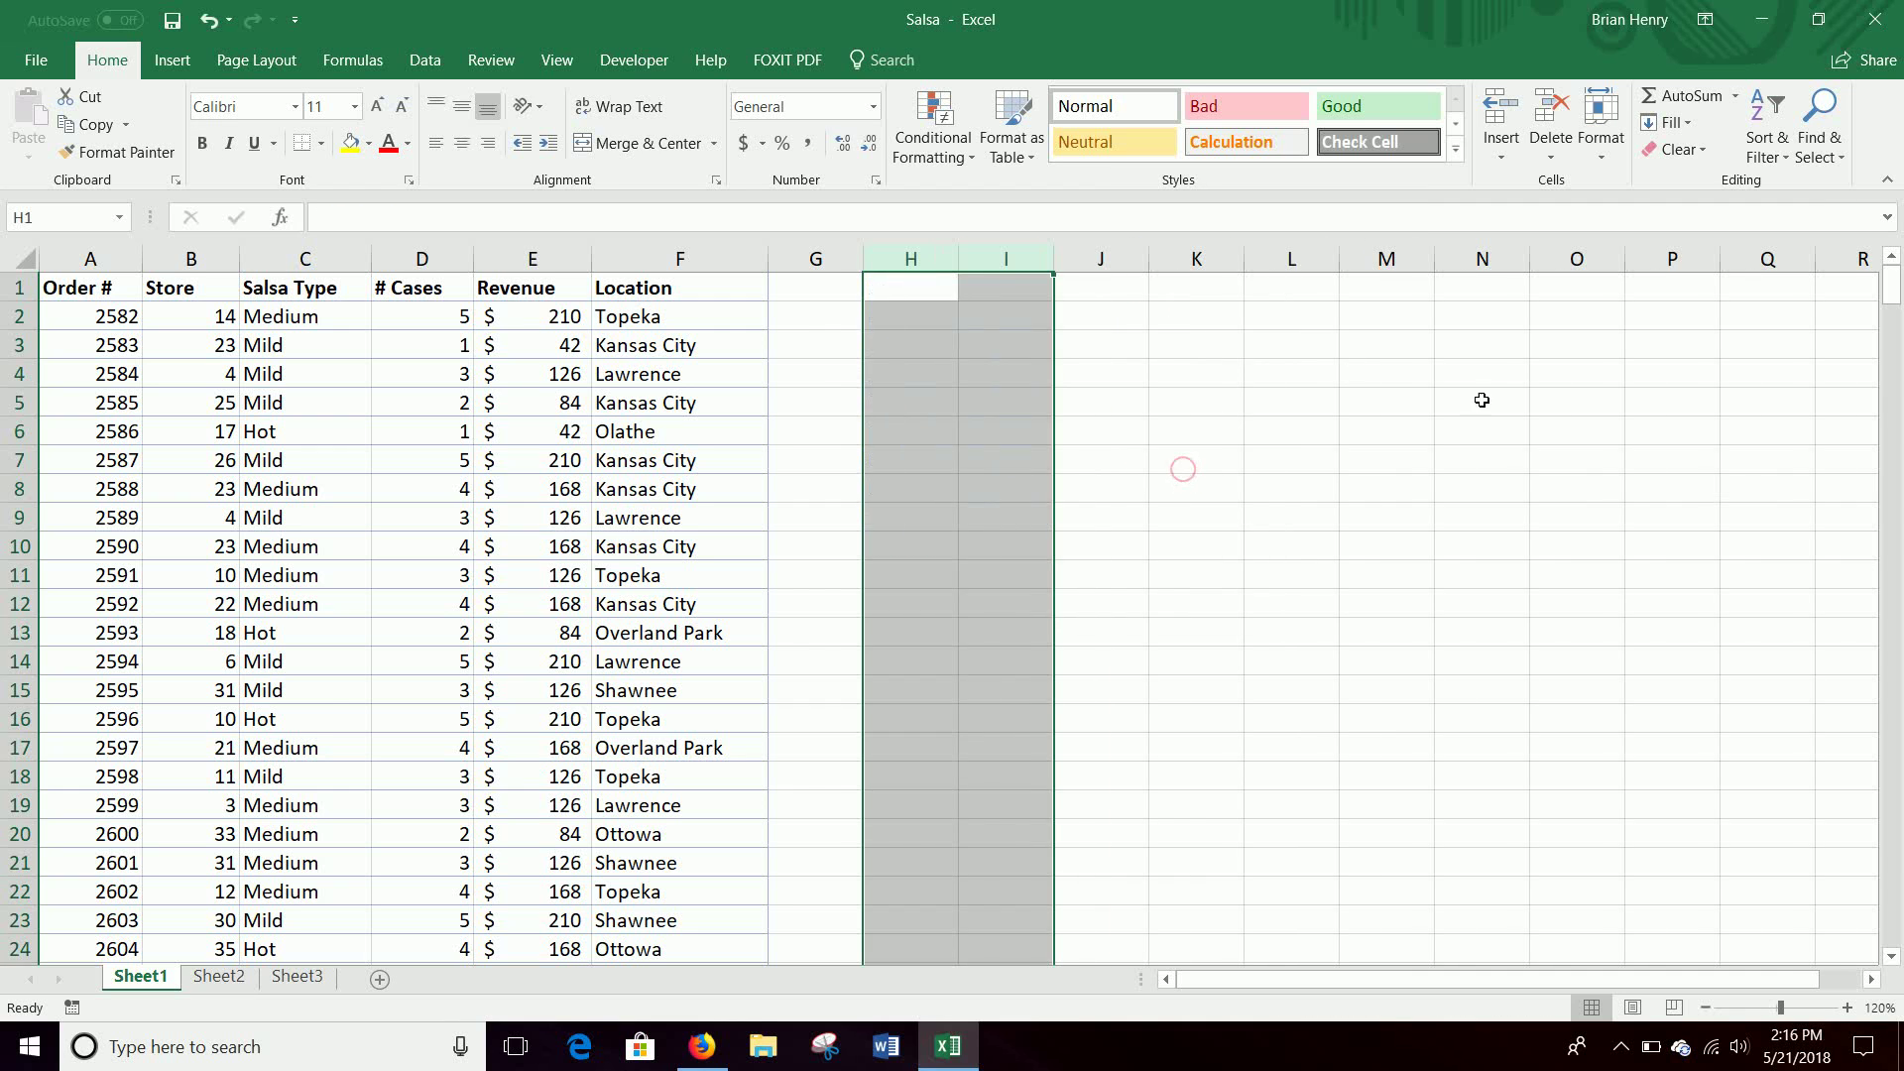
pyautogui.click(1326, 352)
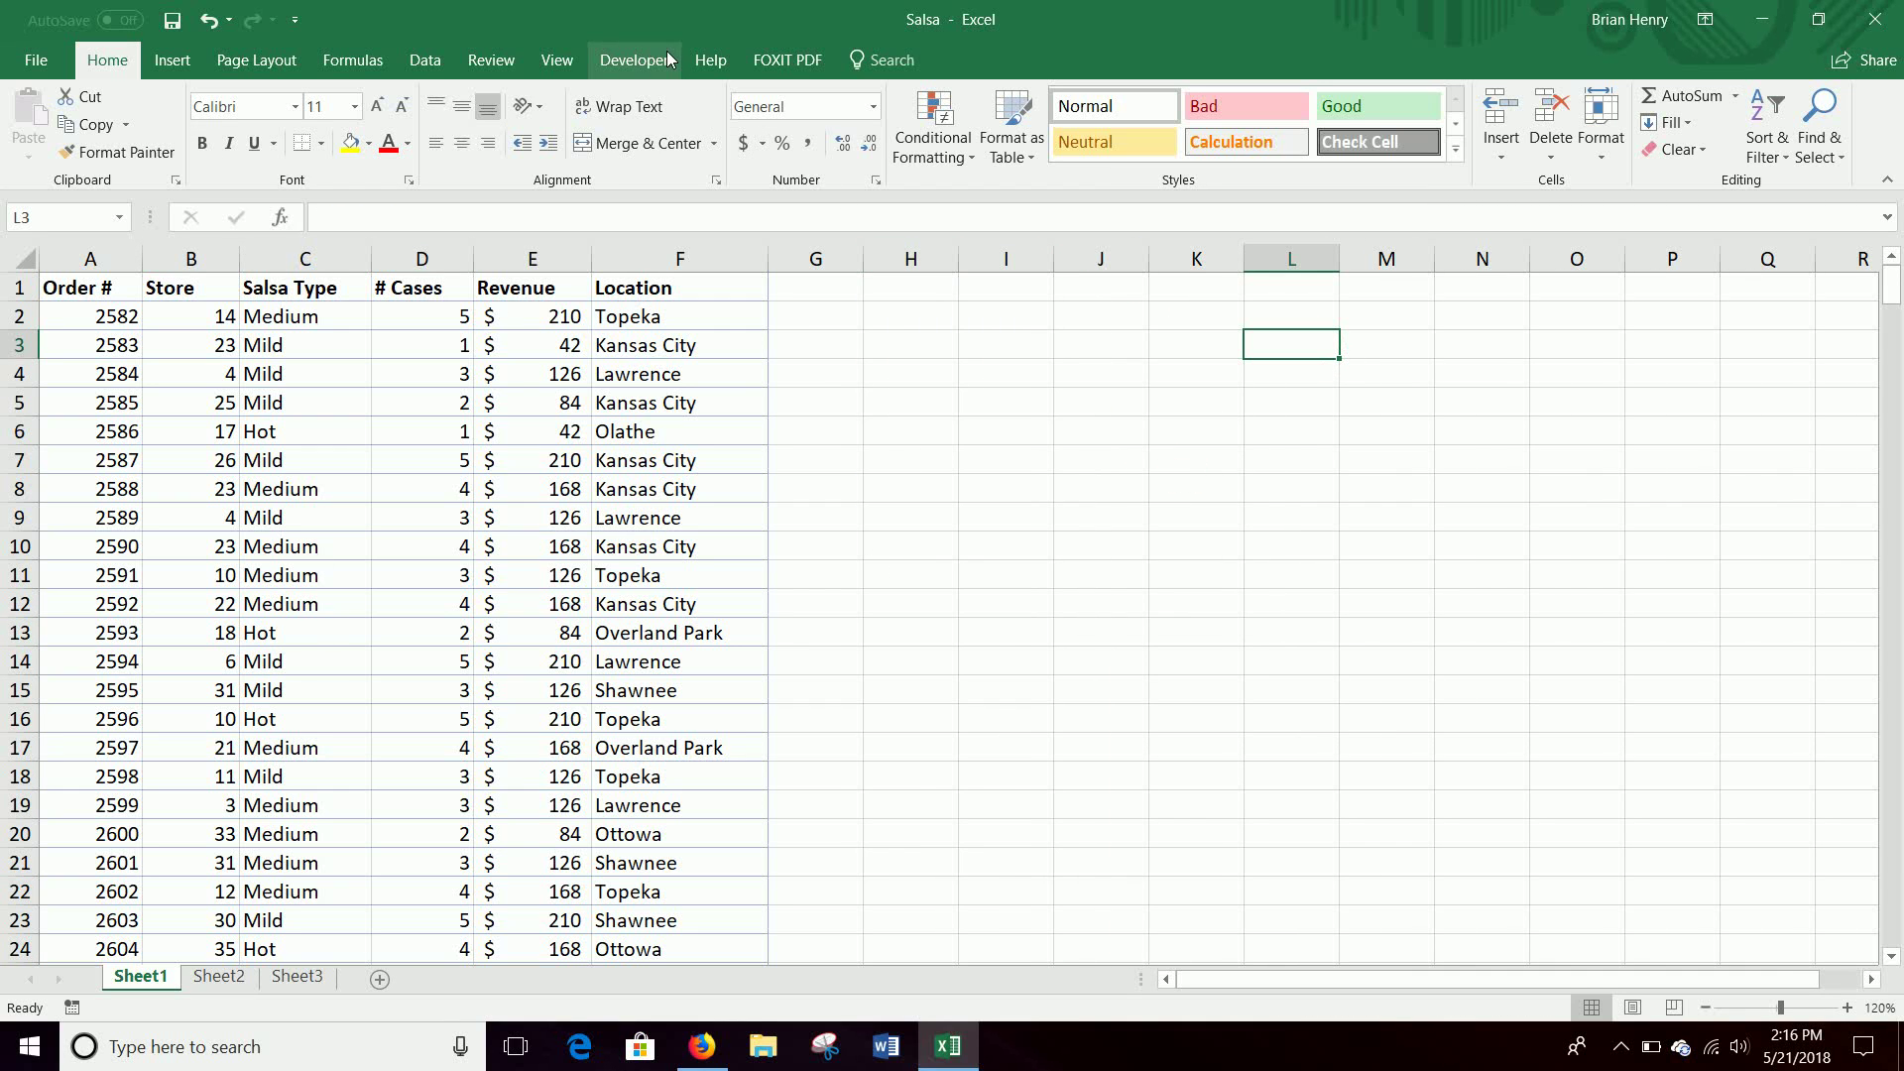
# - Run the PERSONAL.XLSB!SalesByCity macro on Sheet1
pyautogui.click(634, 59)
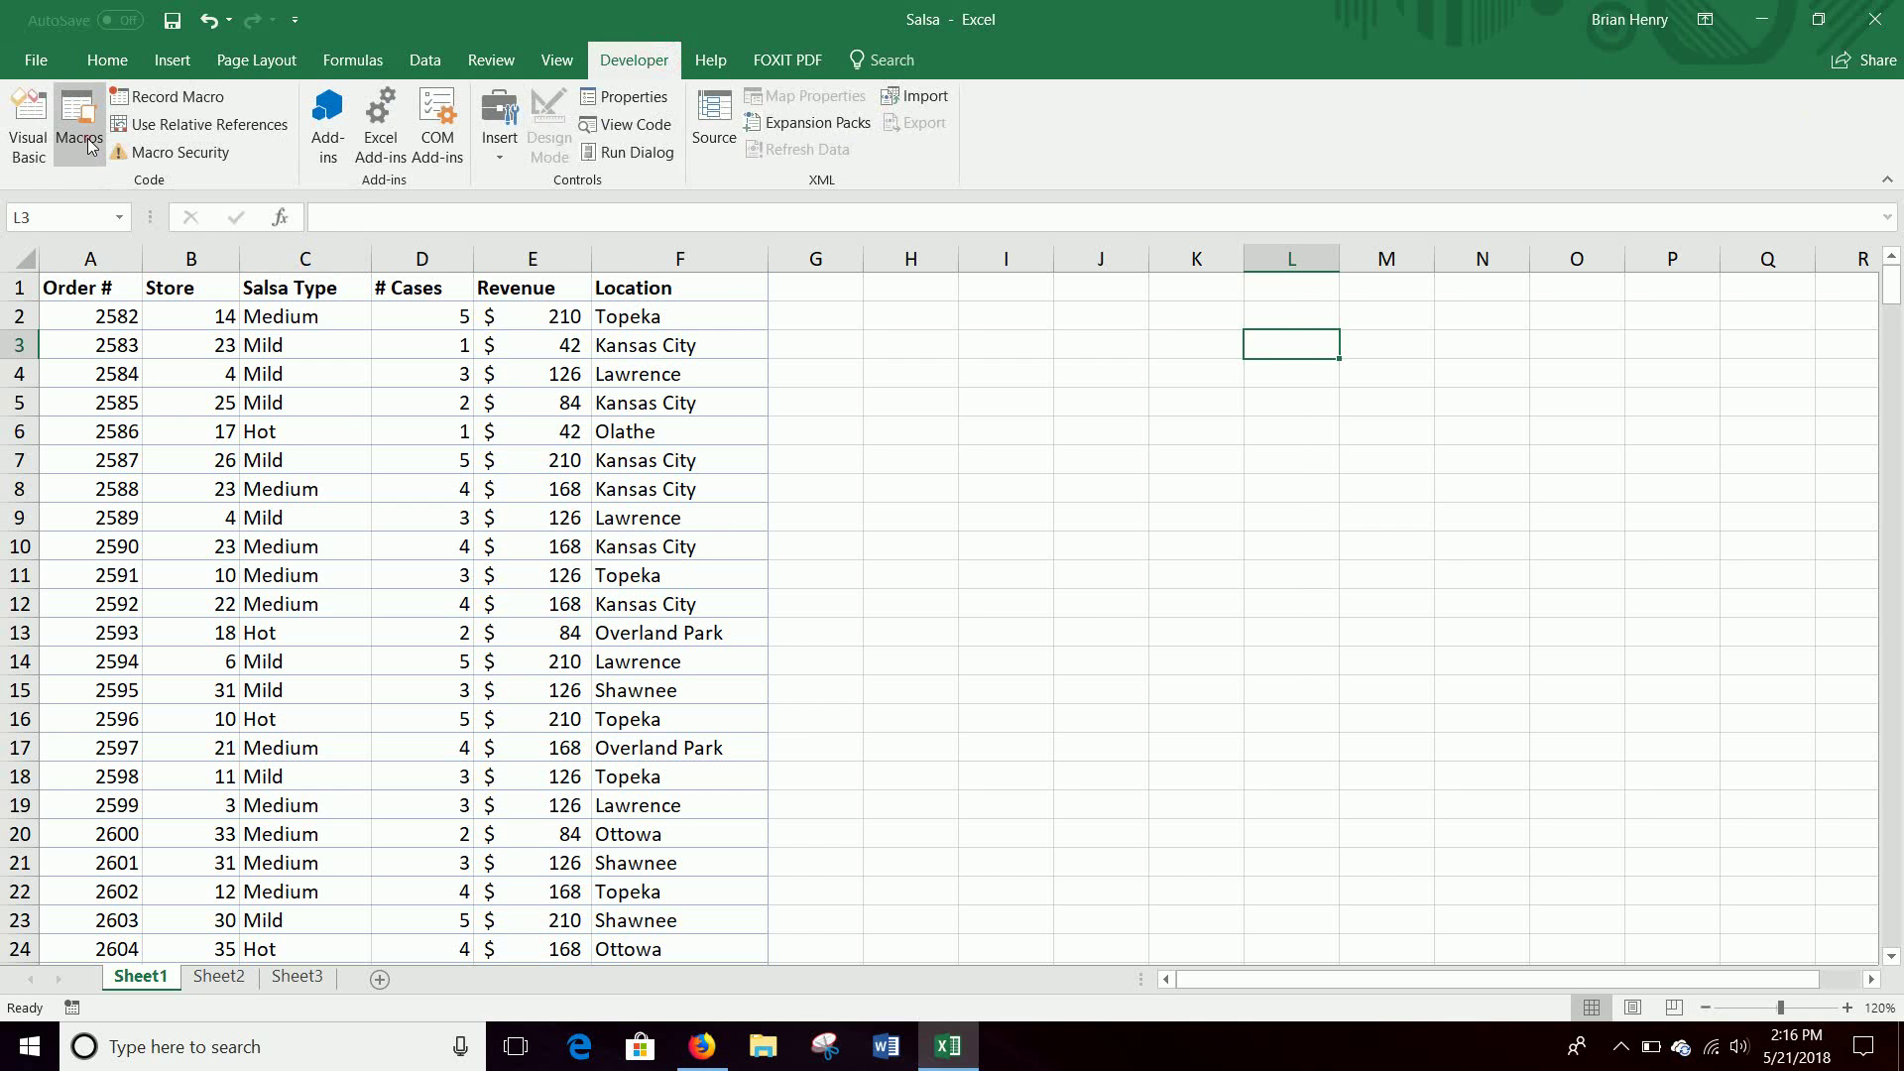
pyautogui.click(79, 127)
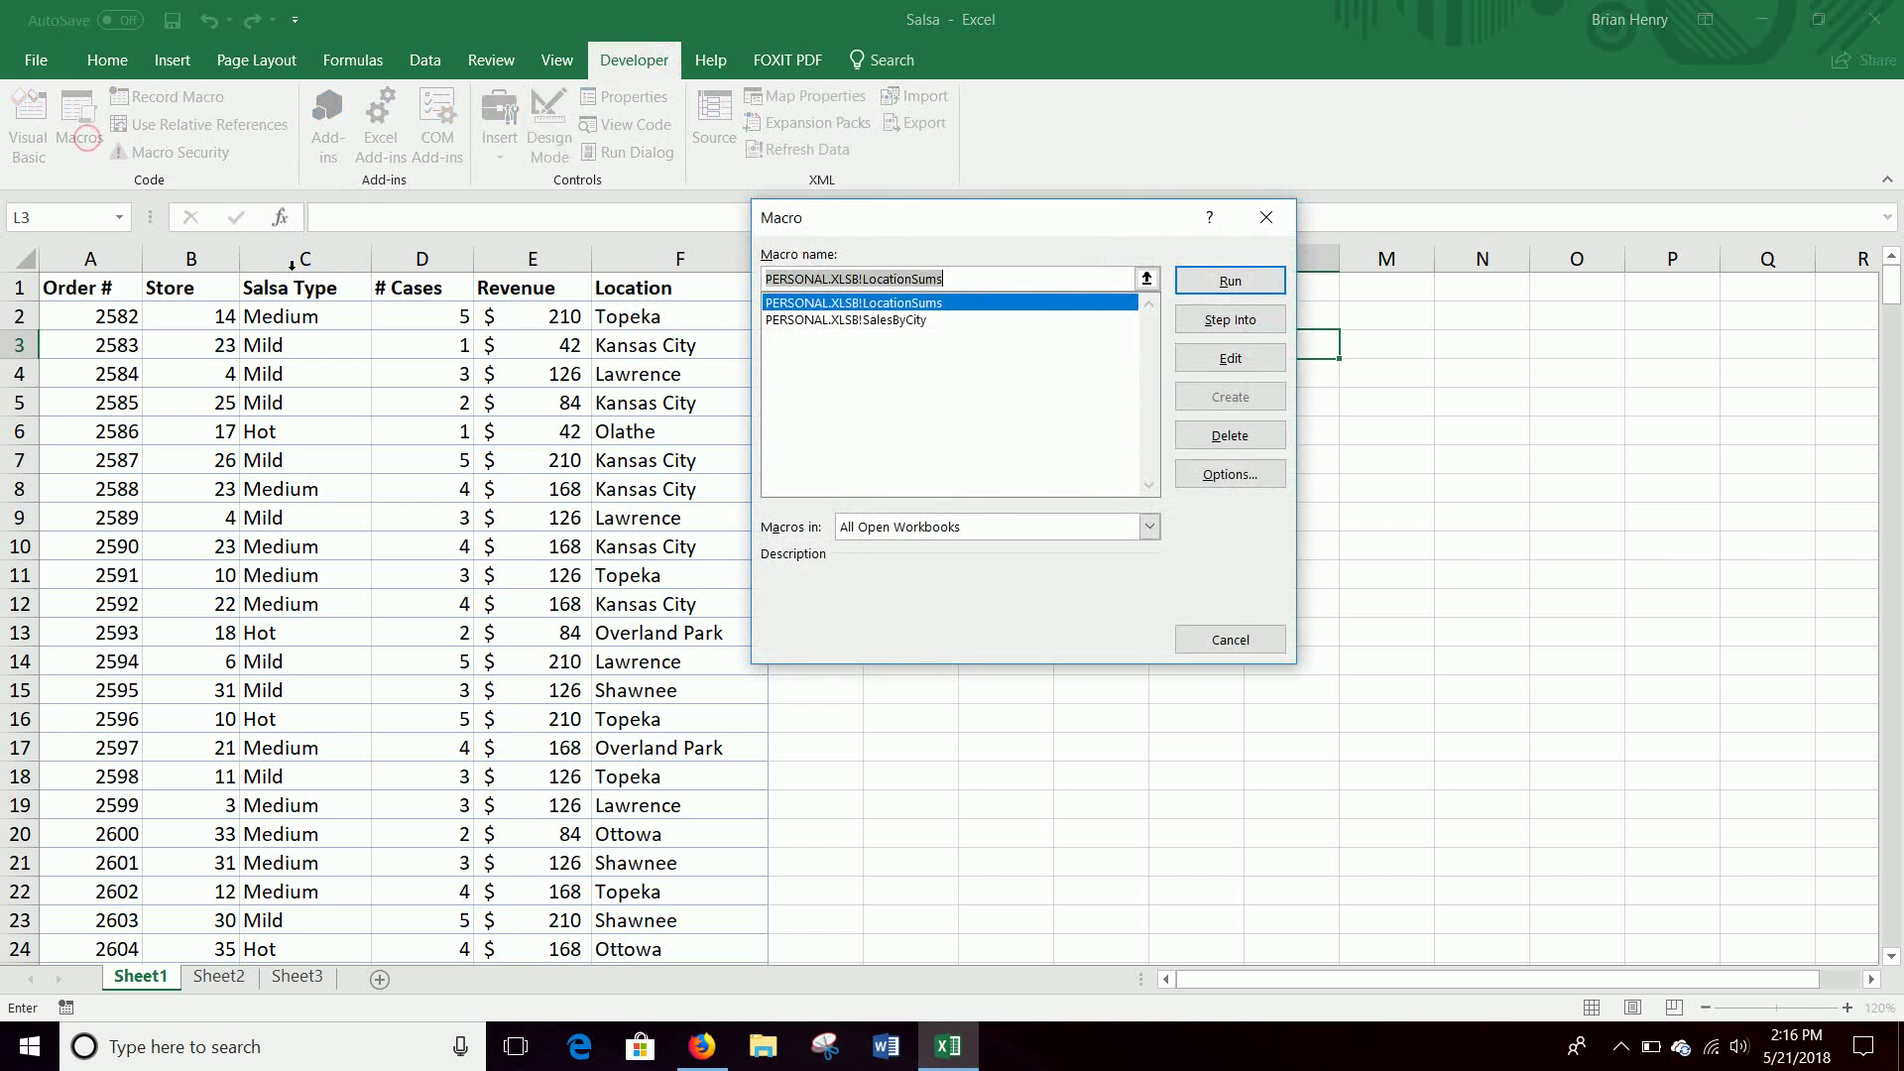
pyautogui.click(907, 322)
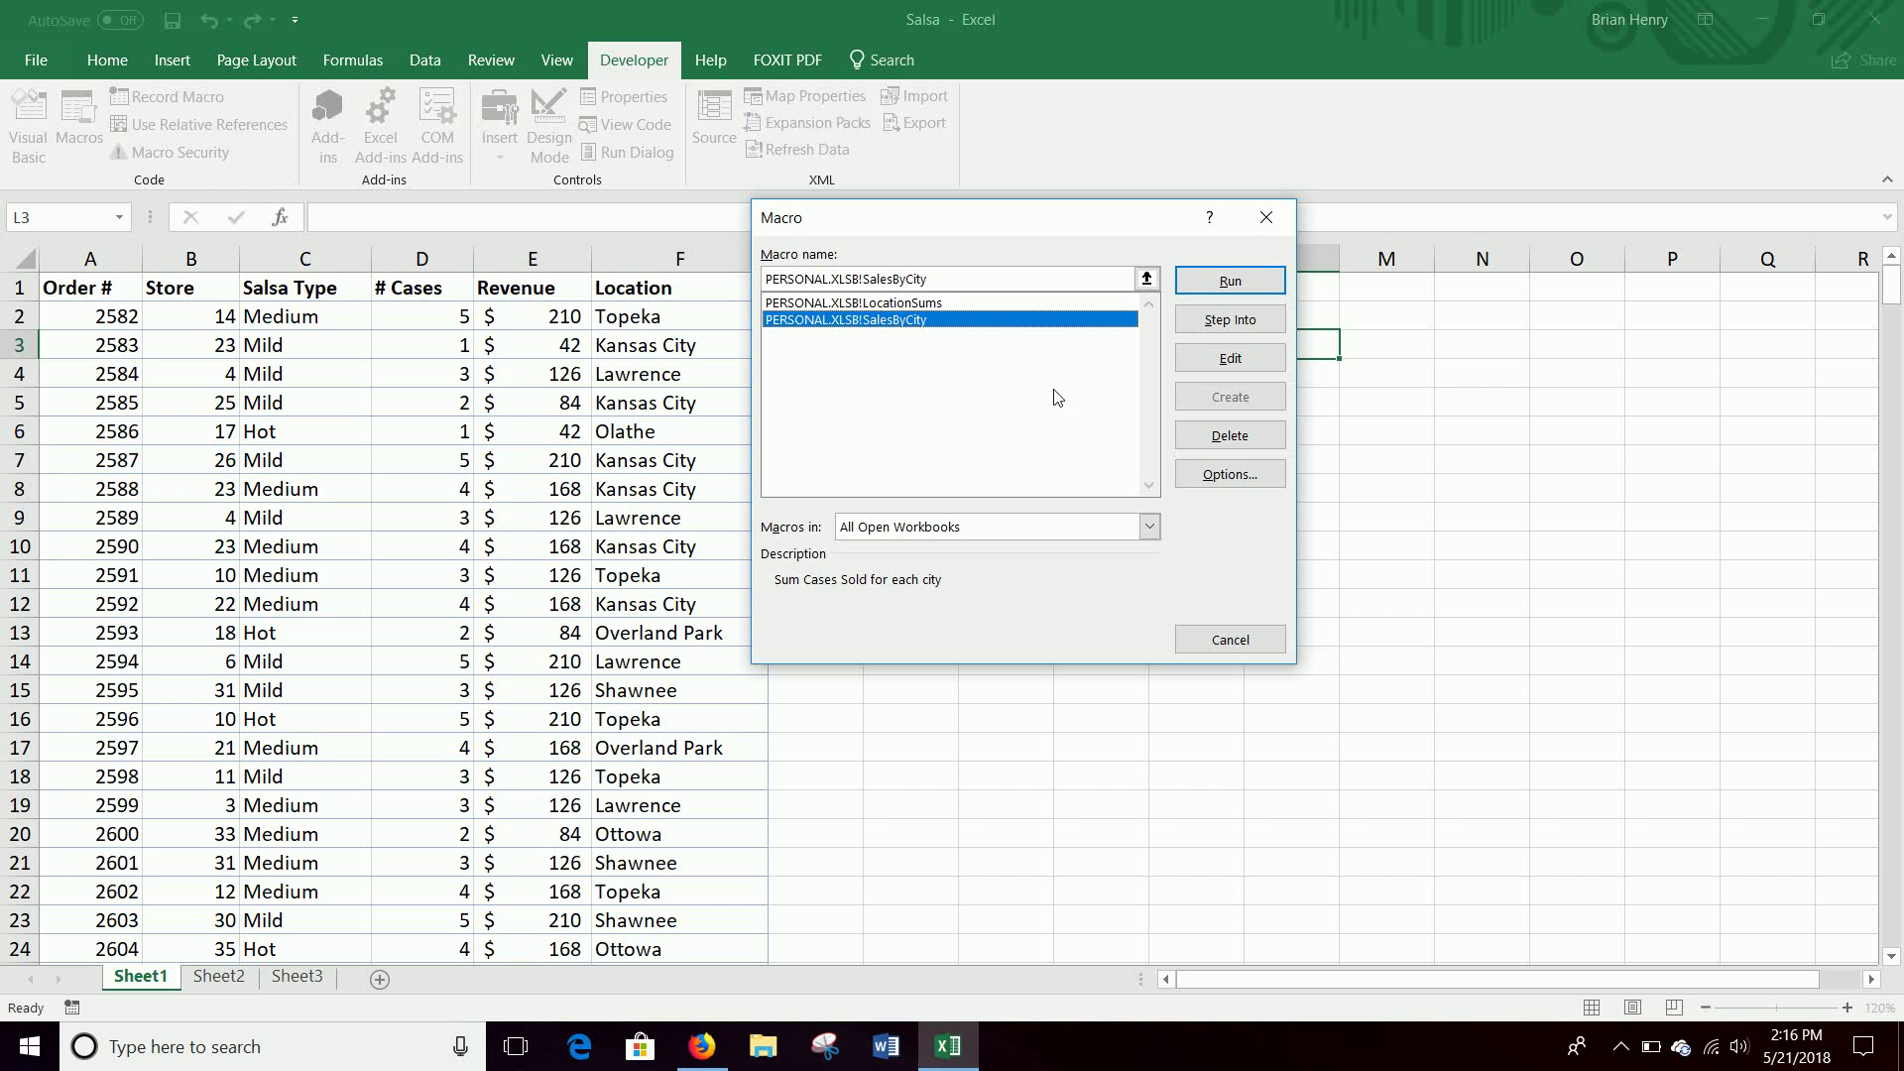
pyautogui.click(1255, 279)
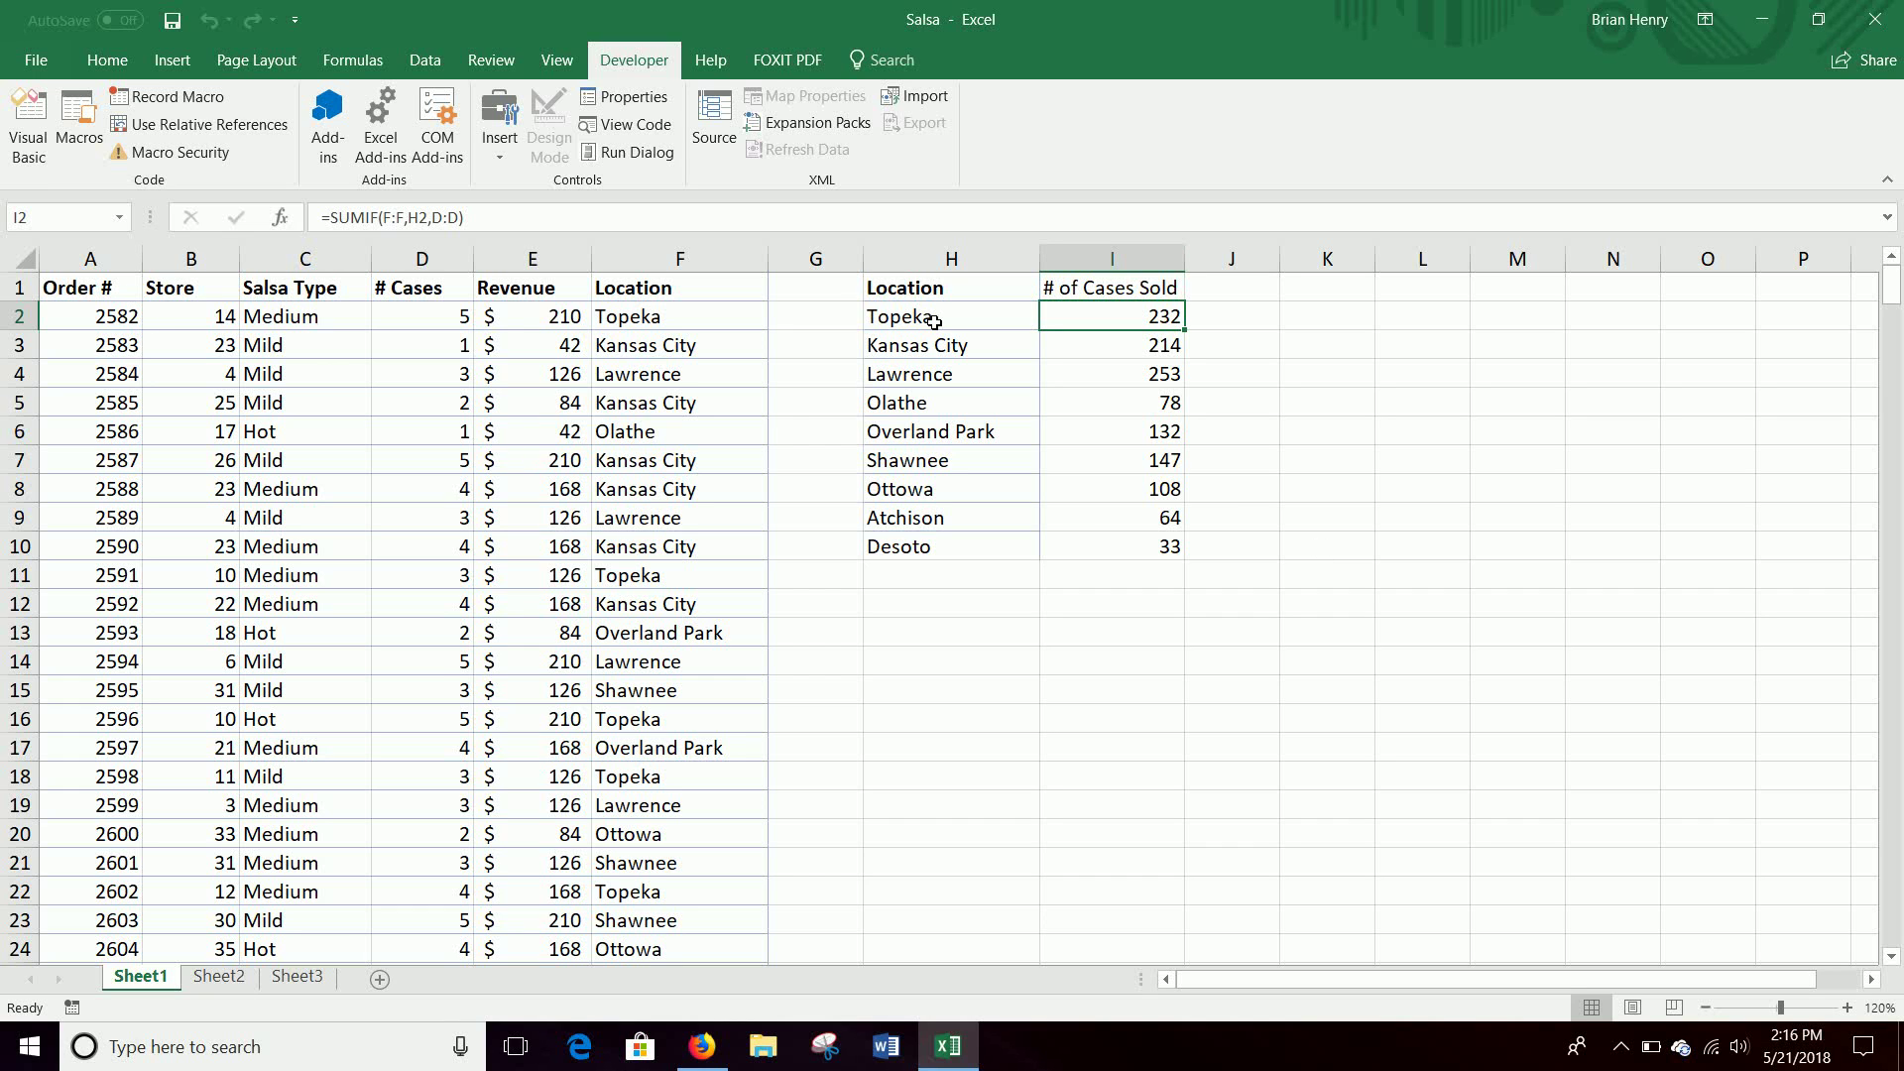
# - Step into the PERSONAL.XLSB!SalesByCity macro to open its VBA code
pyautogui.click(81, 124)
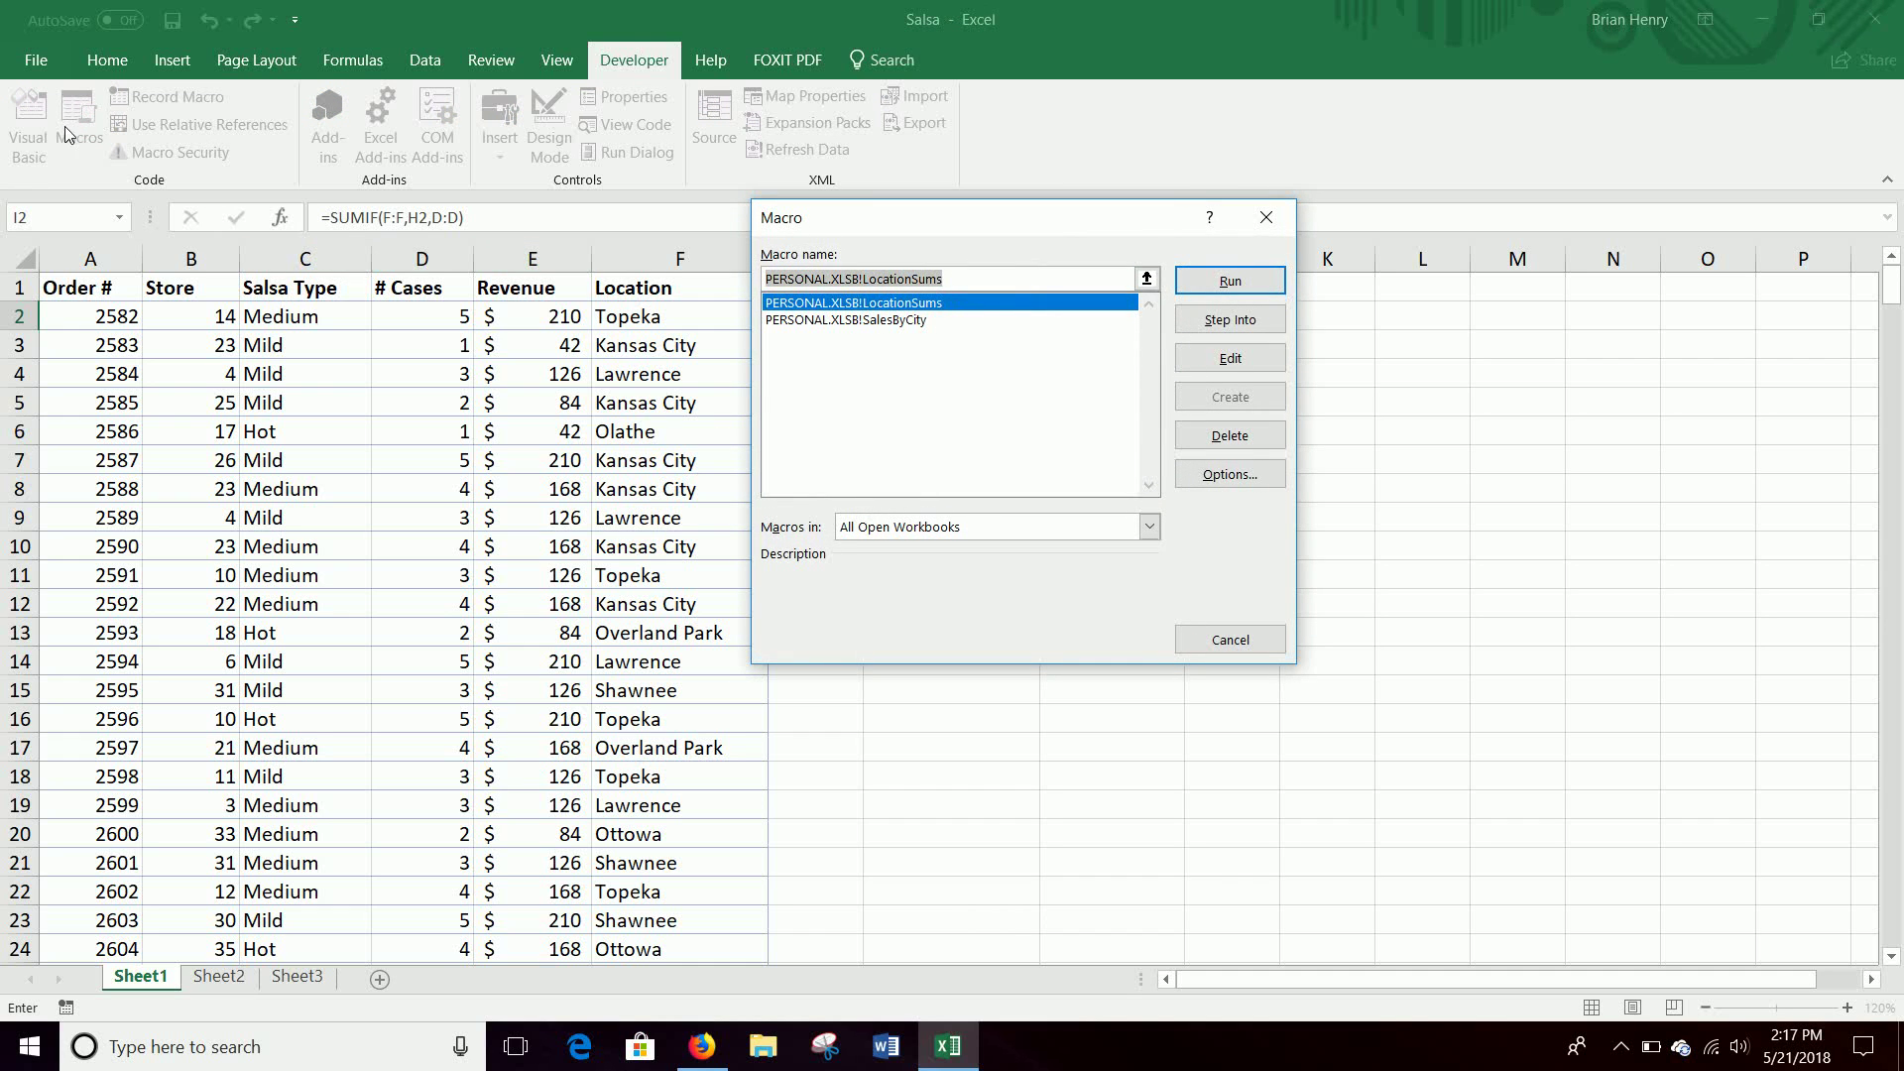
pyautogui.click(905, 322)
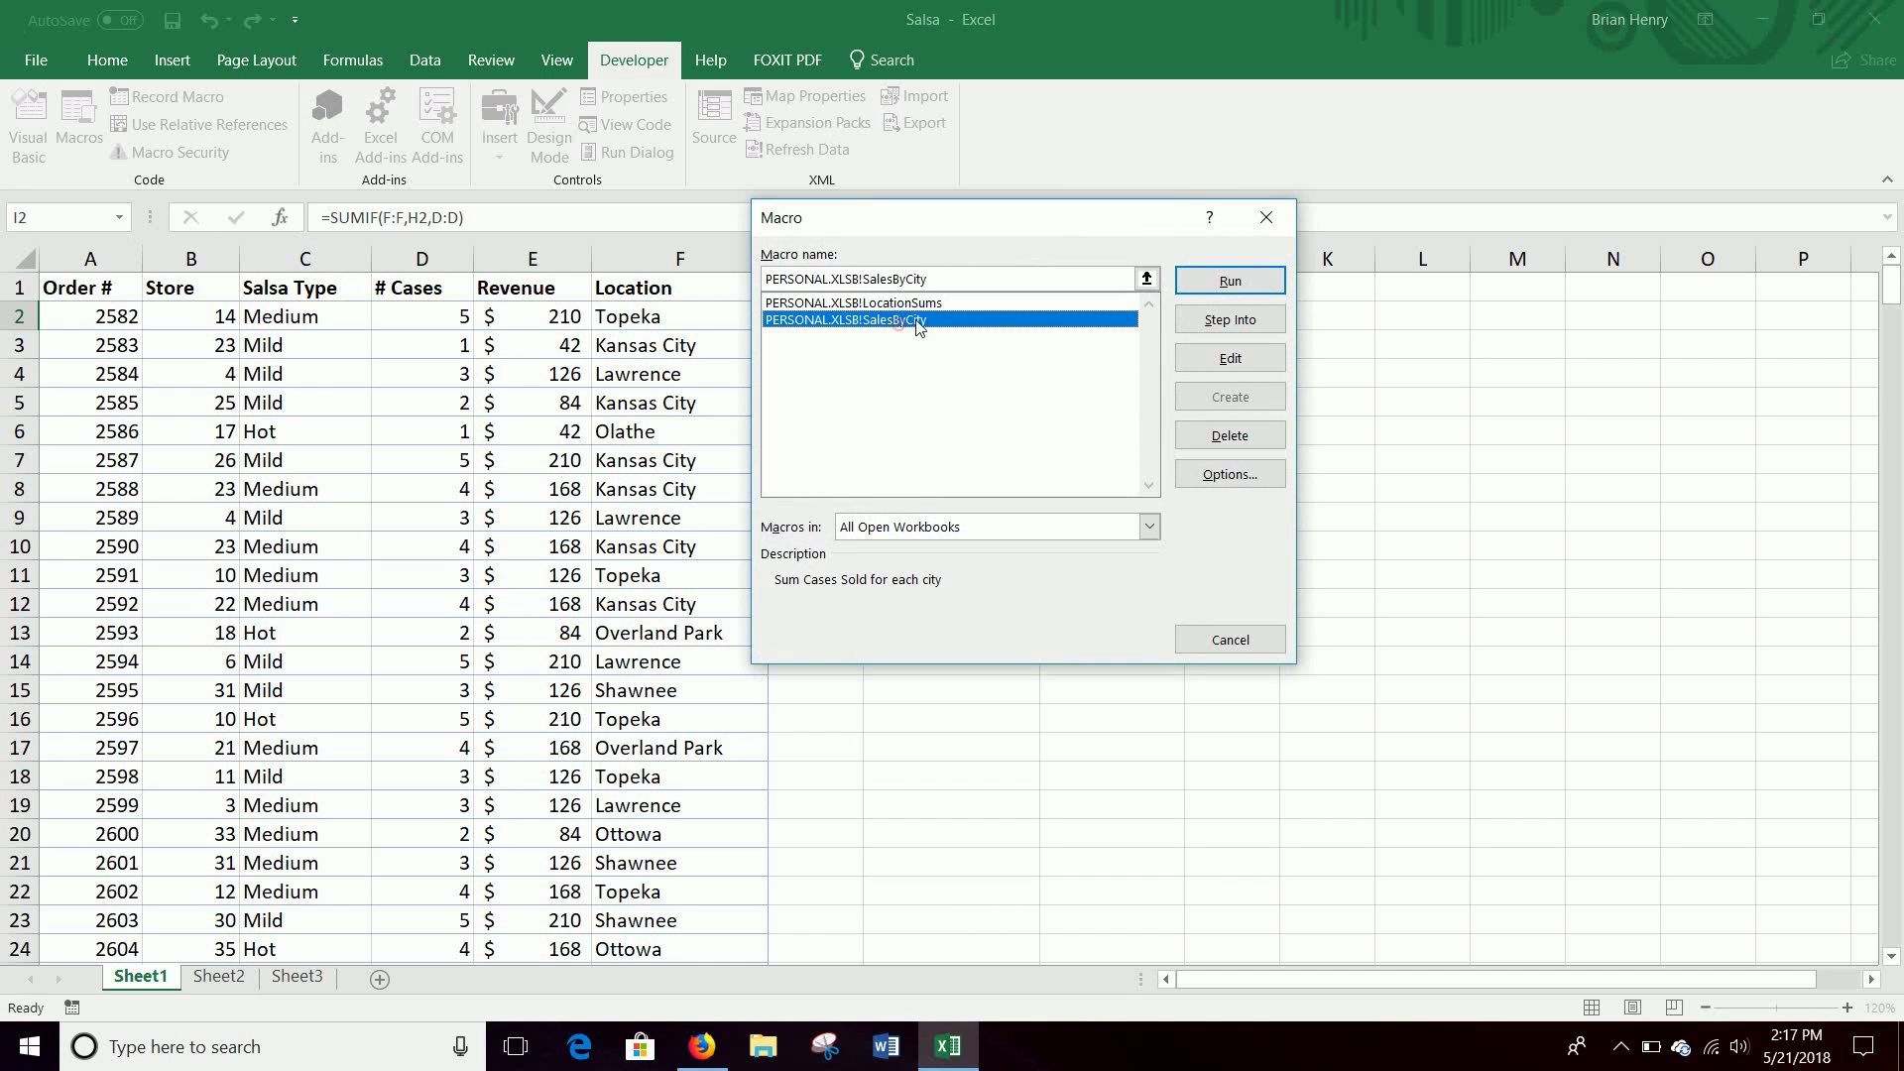
pyautogui.click(1223, 319)
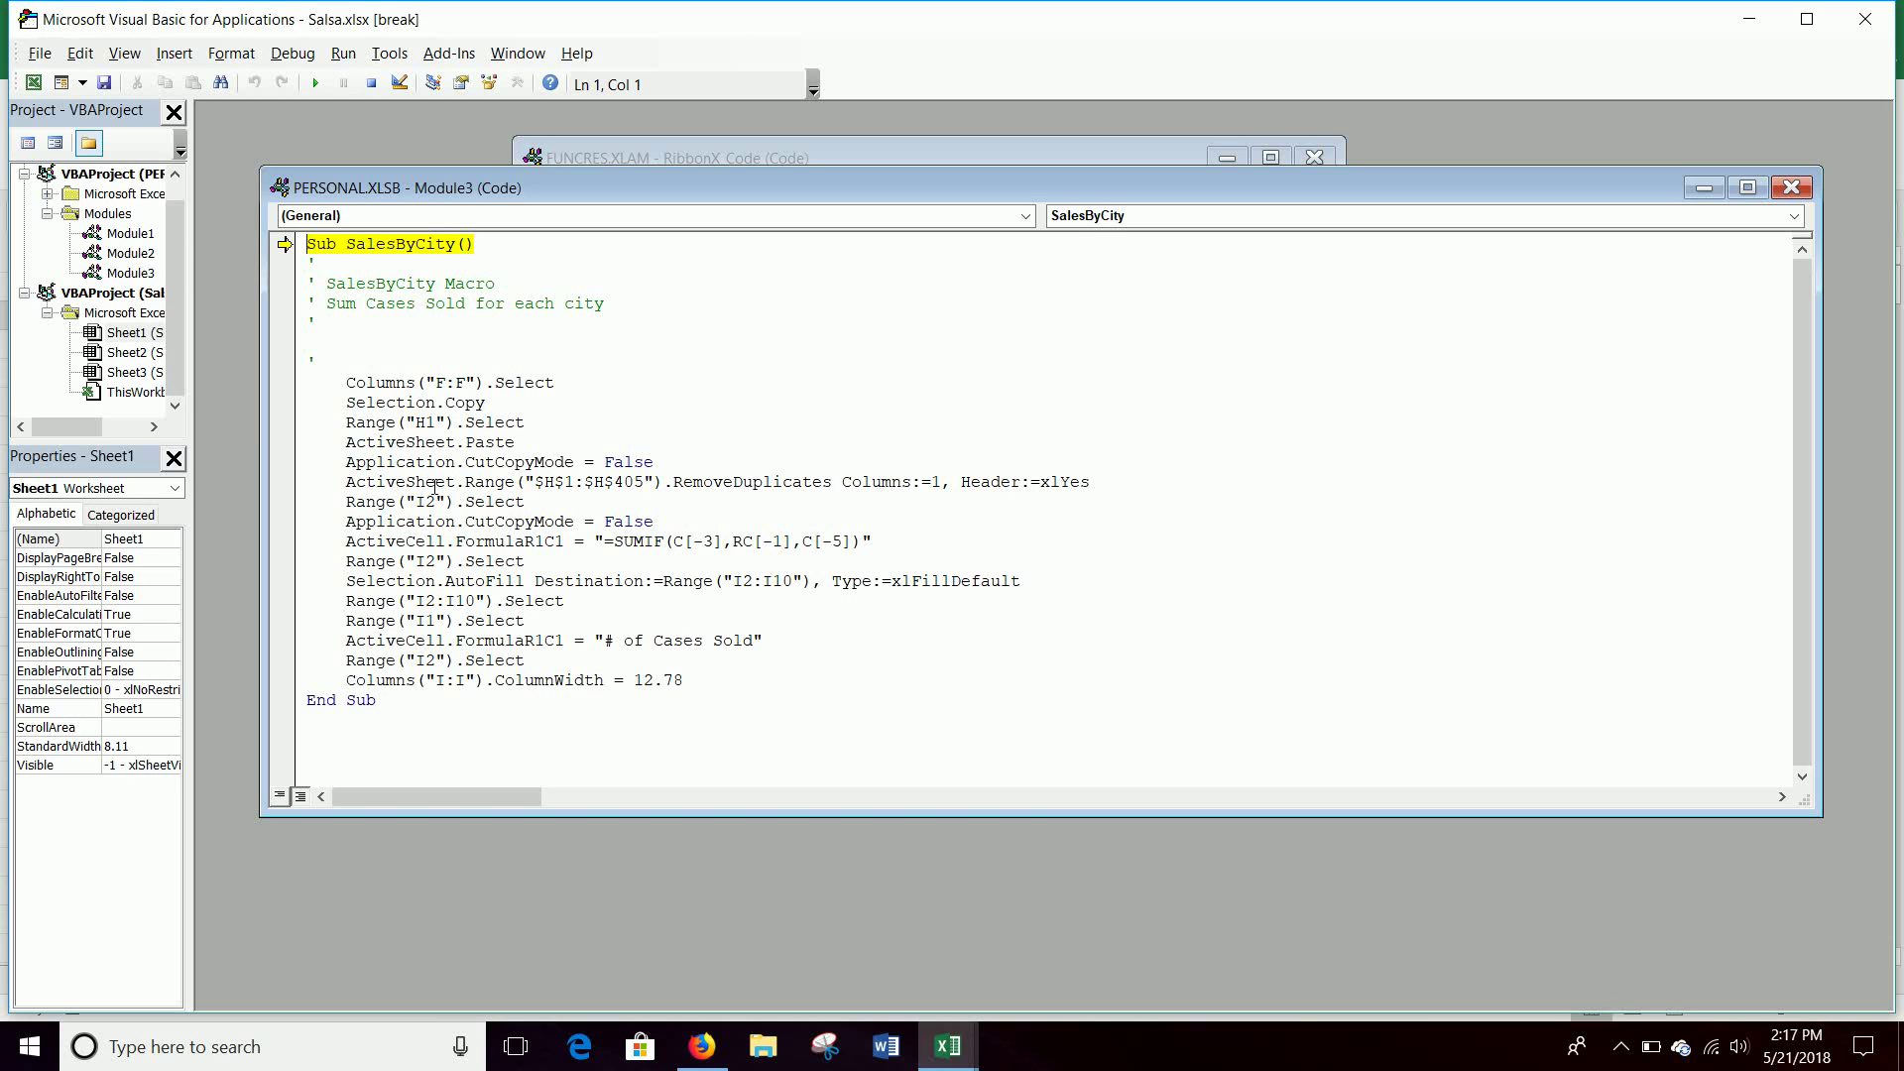
# - Change the range in the macro's RemoveDuplicates line to "H:H" so it covers the whole column
pyautogui.click(647, 483)
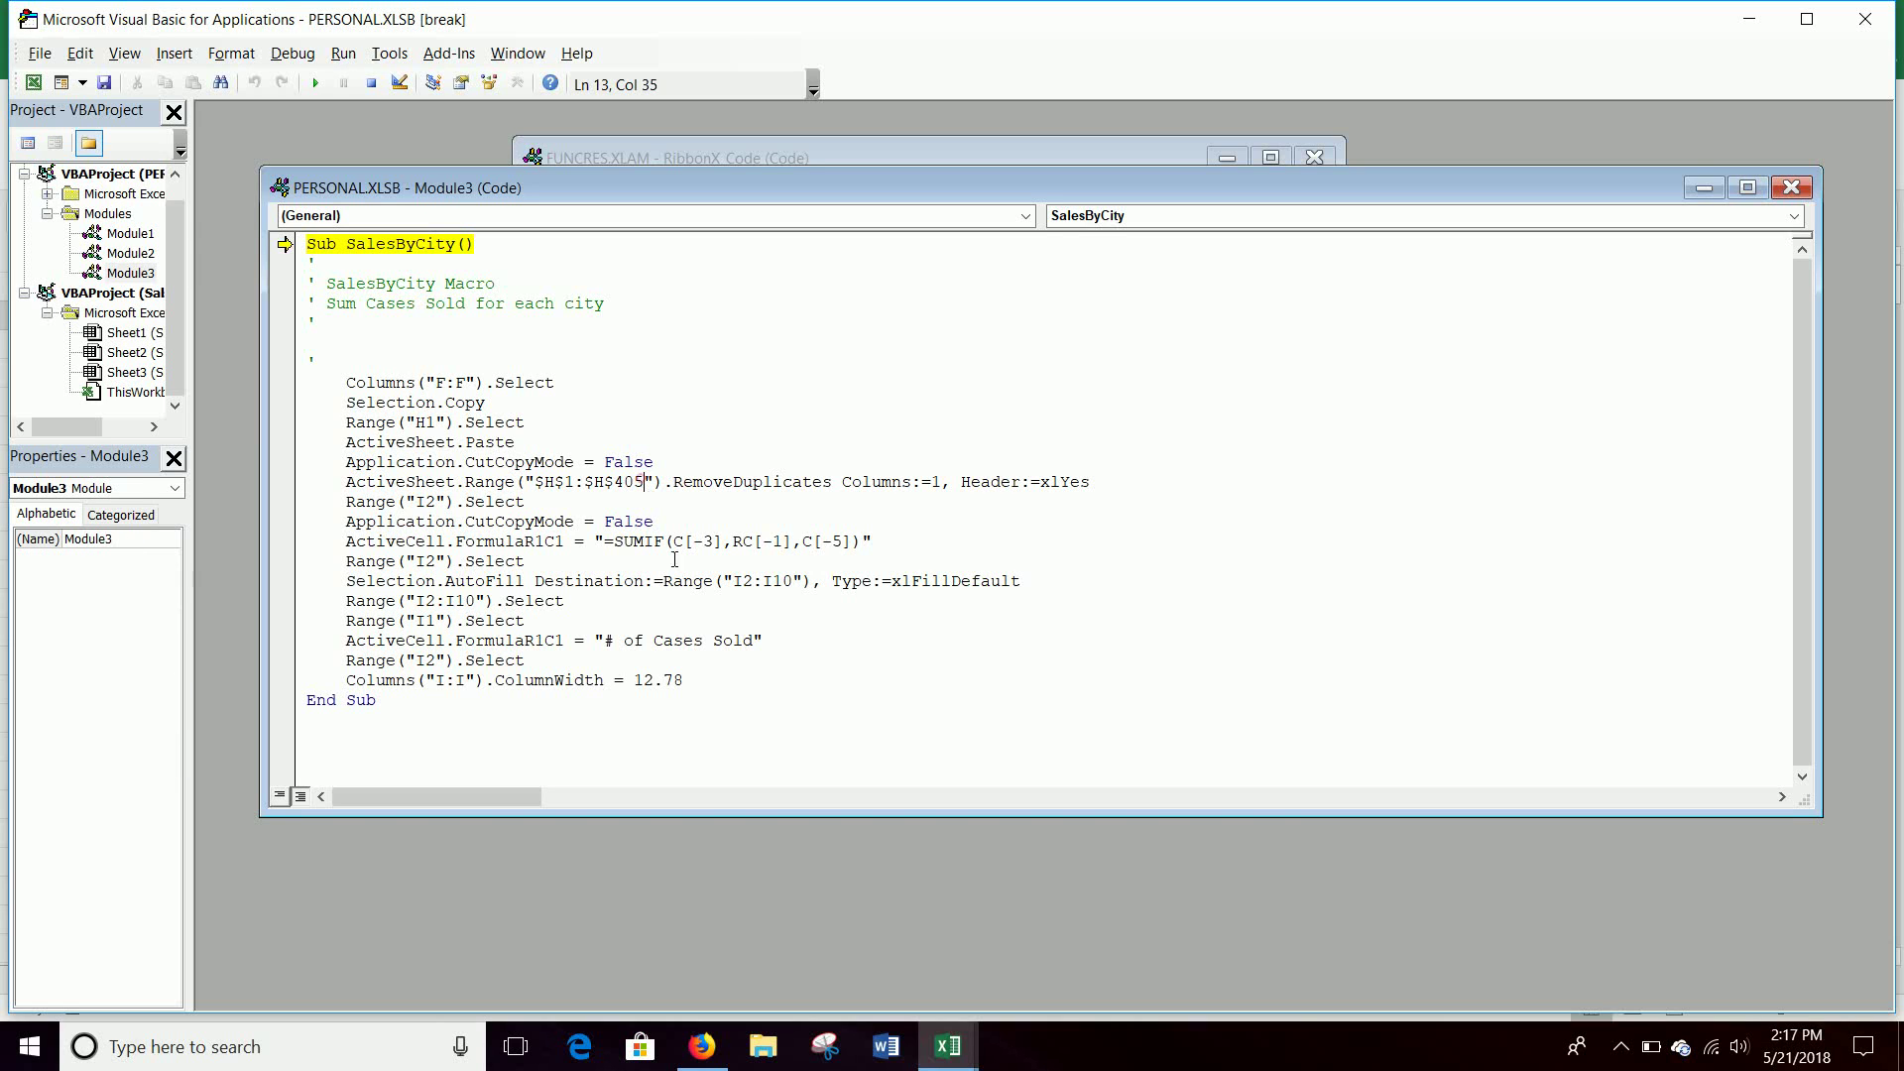
pyautogui.press('BackSpace')
pyautogui.press('BackSpace')
pyautogui.press('BackSpace')
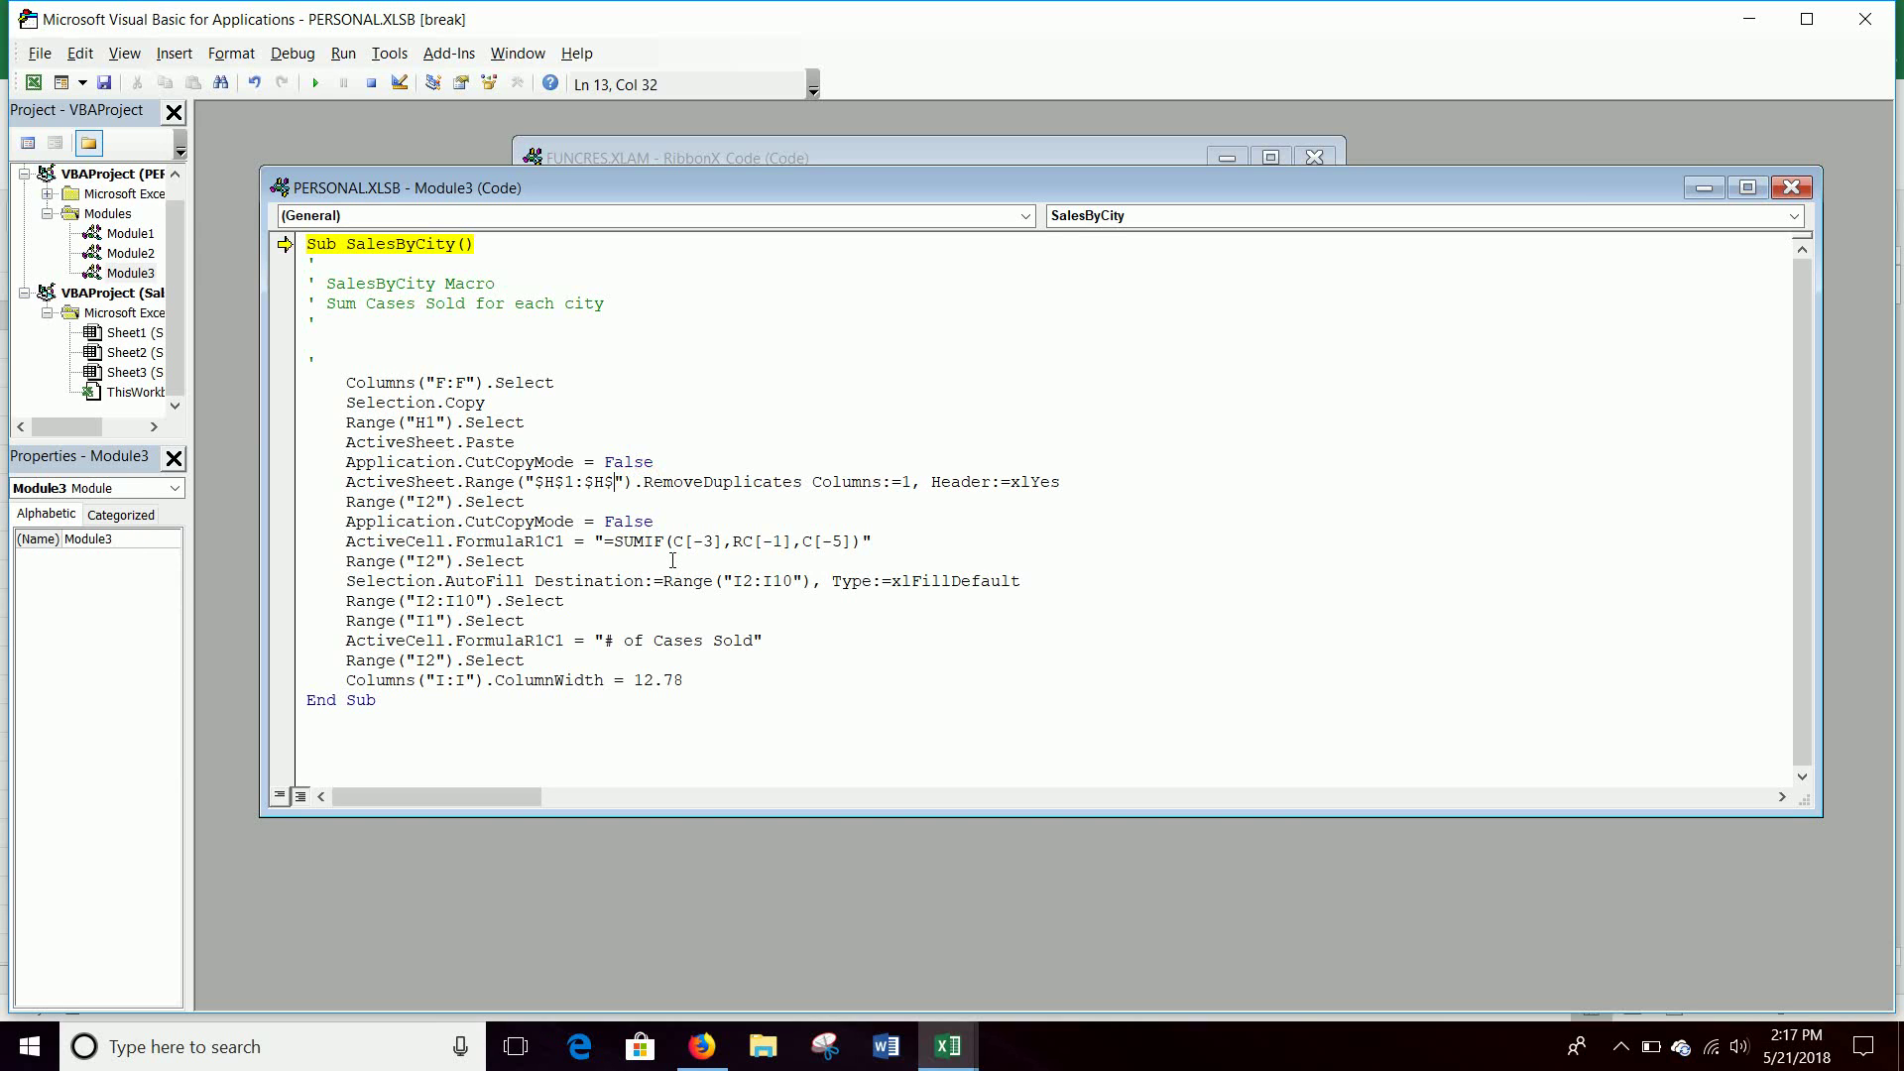
pyautogui.press('BackSpace')
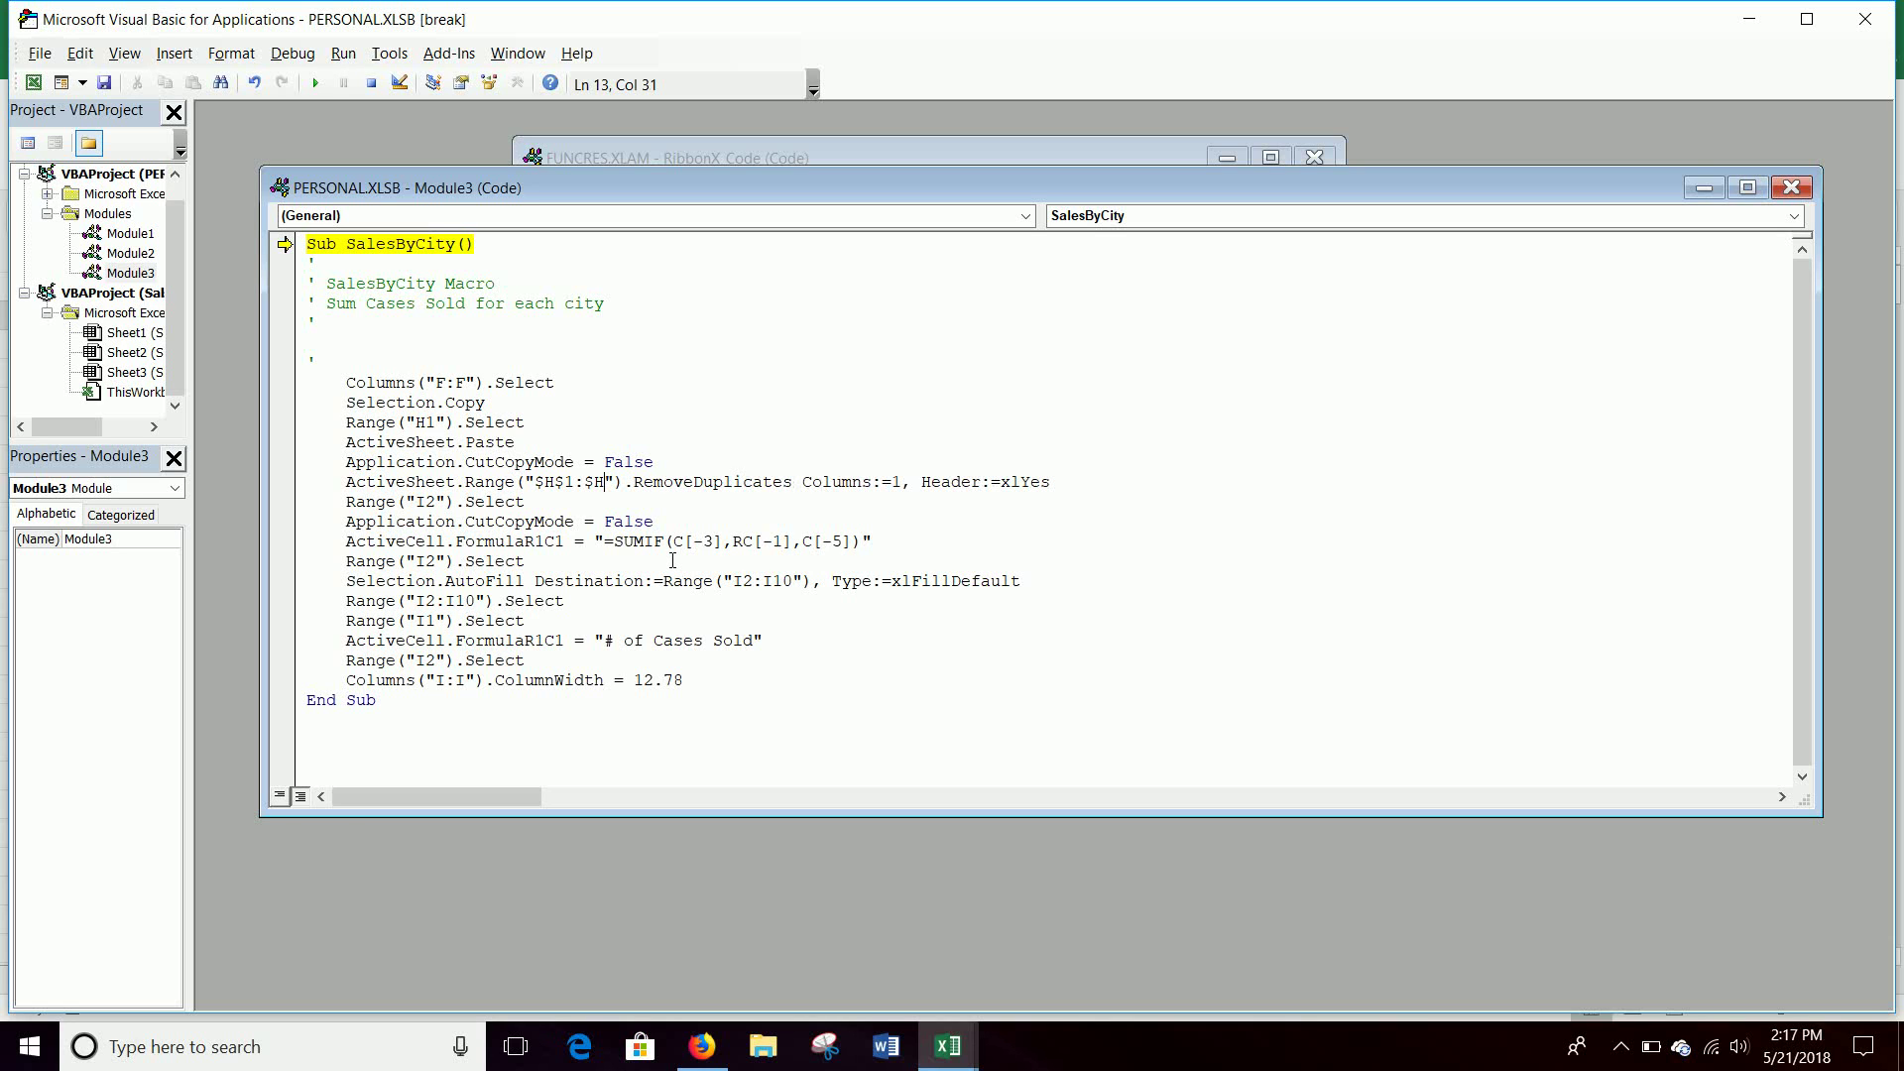
pyautogui.click(595, 483)
pyautogui.press('BackSpace')
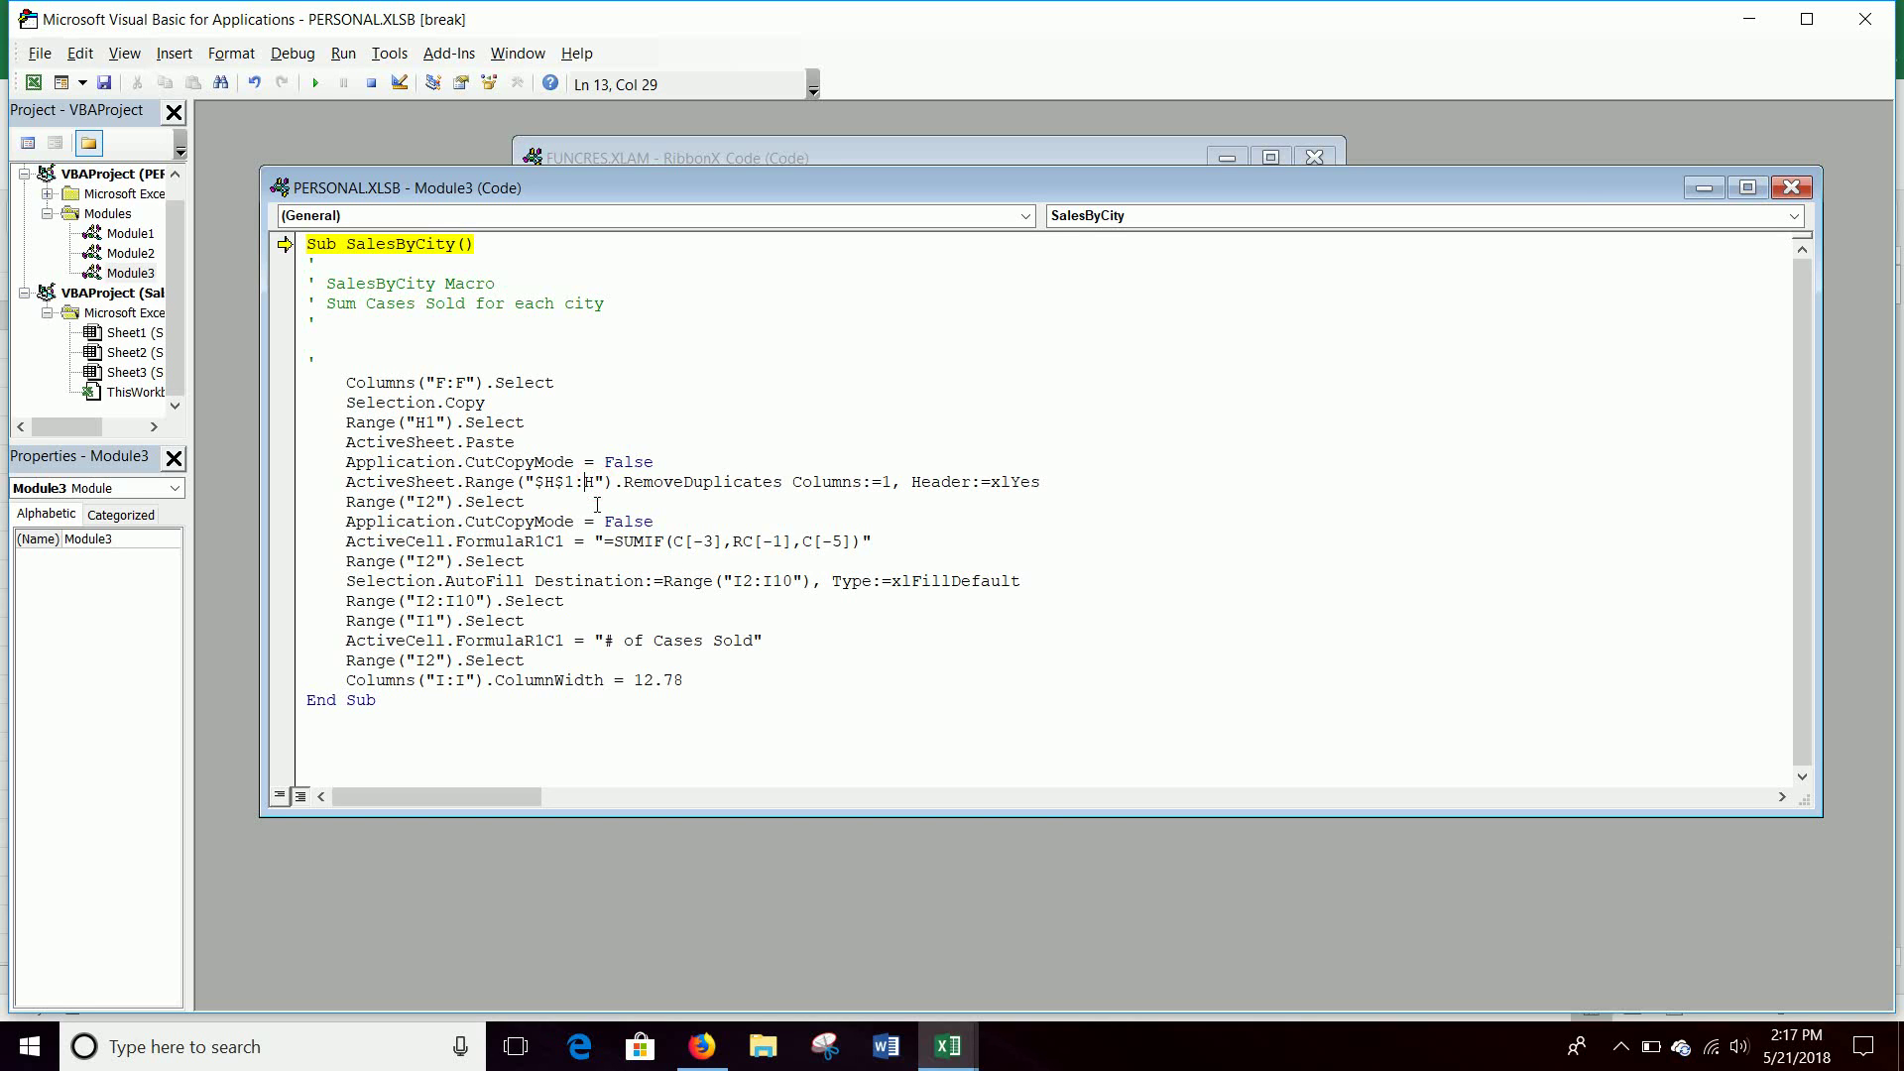
pyautogui.click(576, 481)
pyautogui.press('BackSpace')
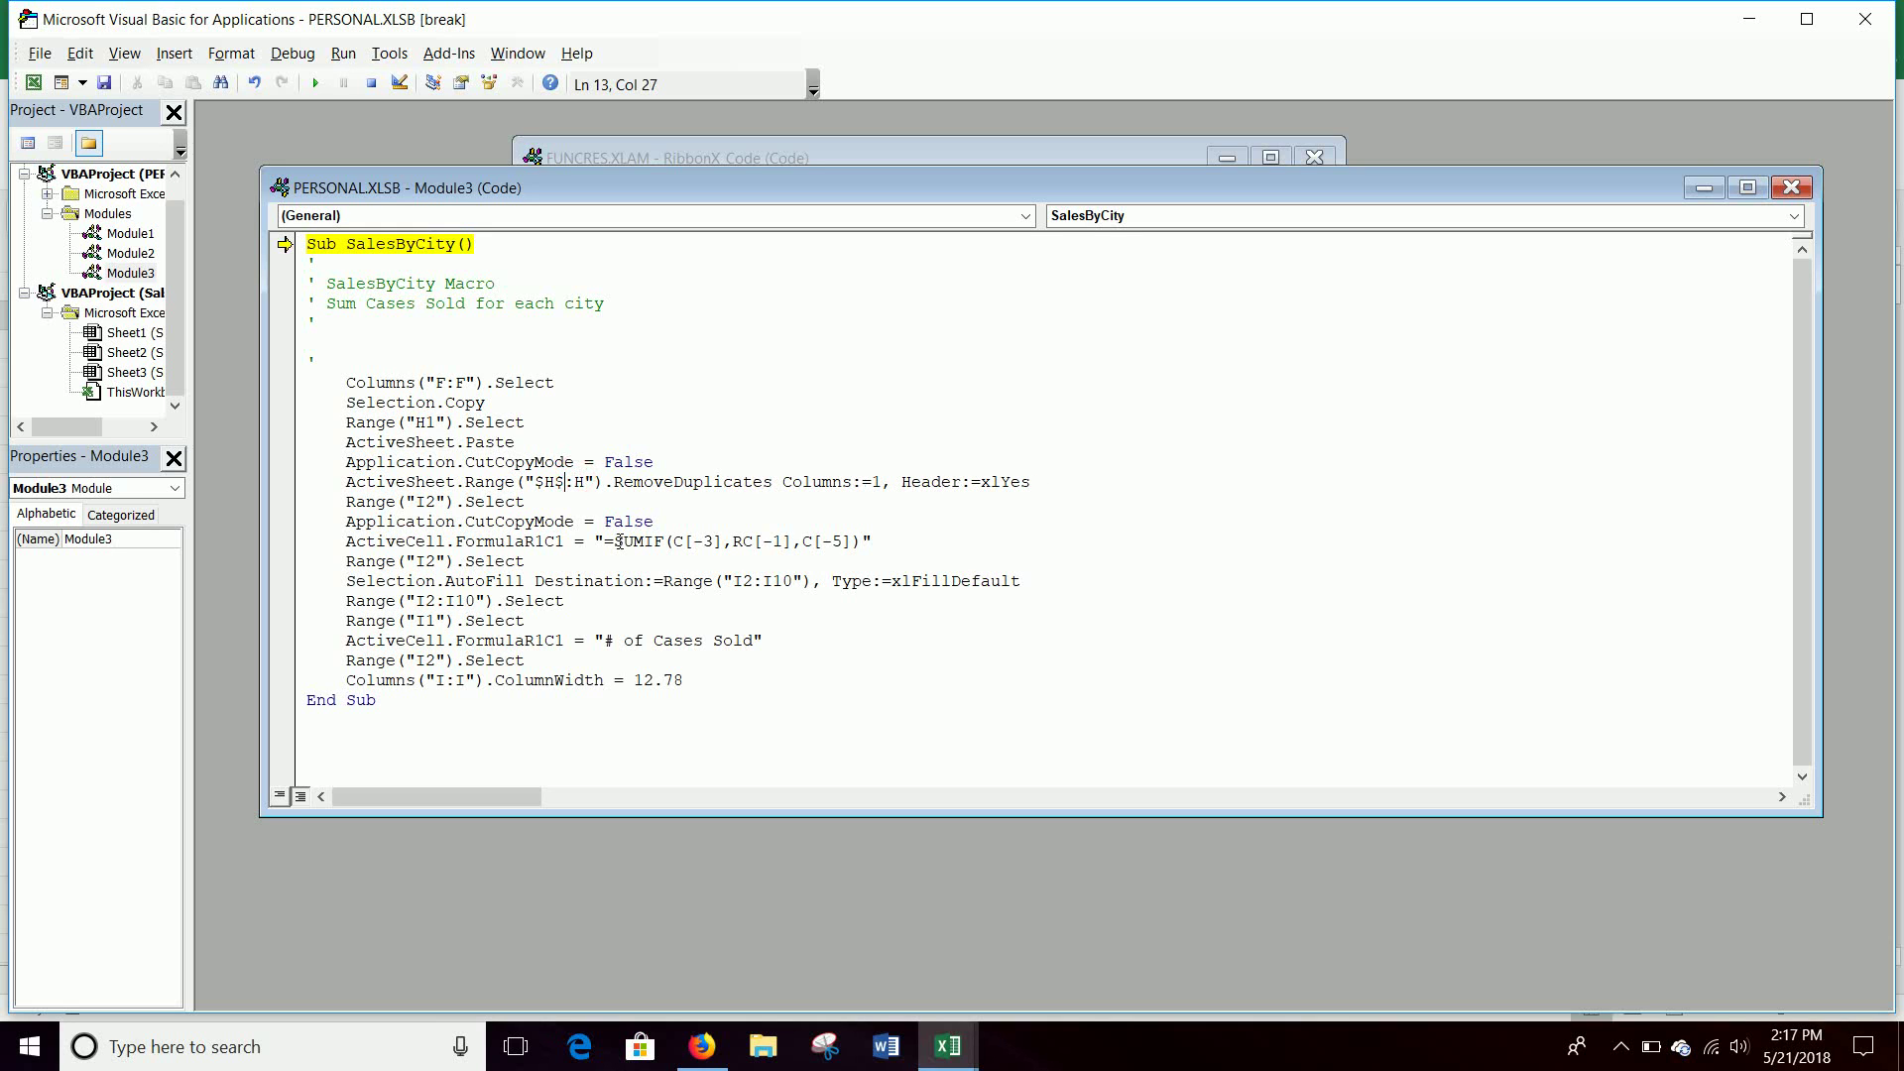
pyautogui.press('BackSpace')
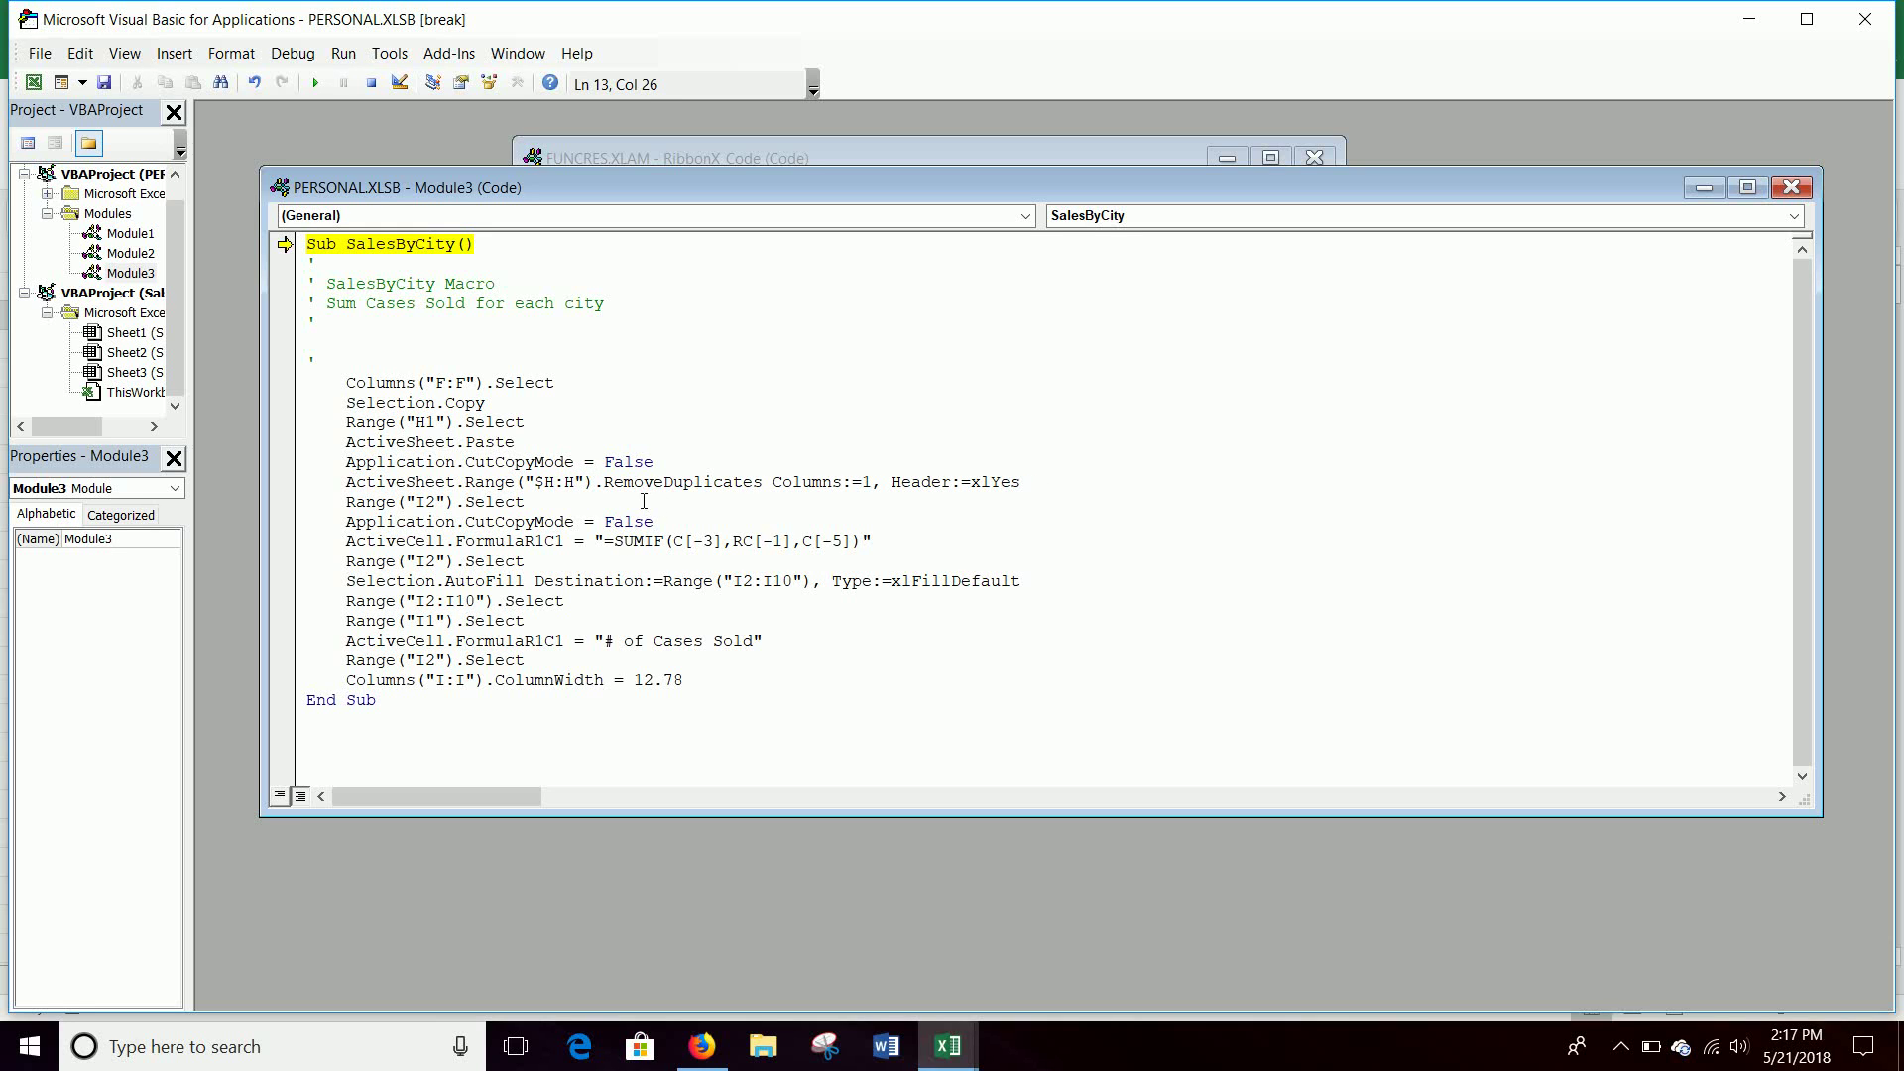
pyautogui.click(545, 482)
pyautogui.press('BackSpace')
pyautogui.click(810, 563)
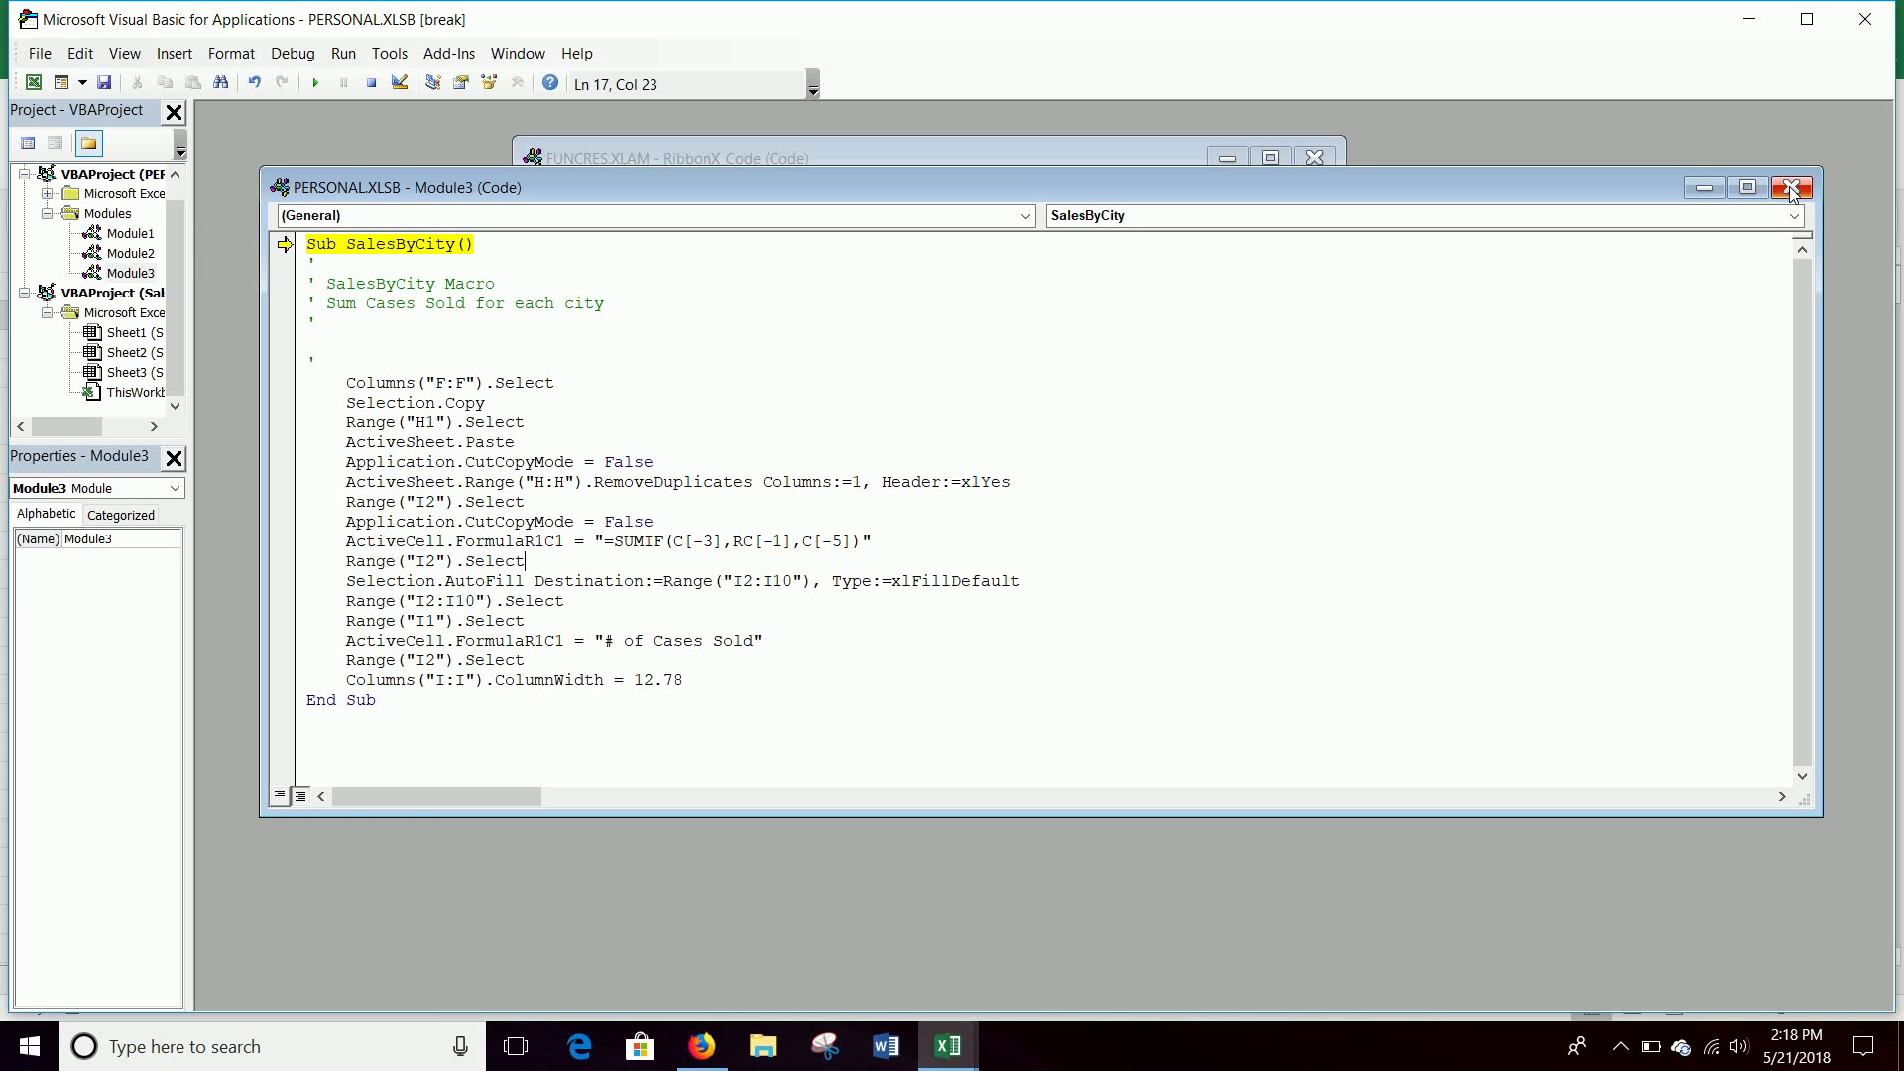
pyautogui.click(1620, 1047)
pyautogui.moveTo(1551, 958)
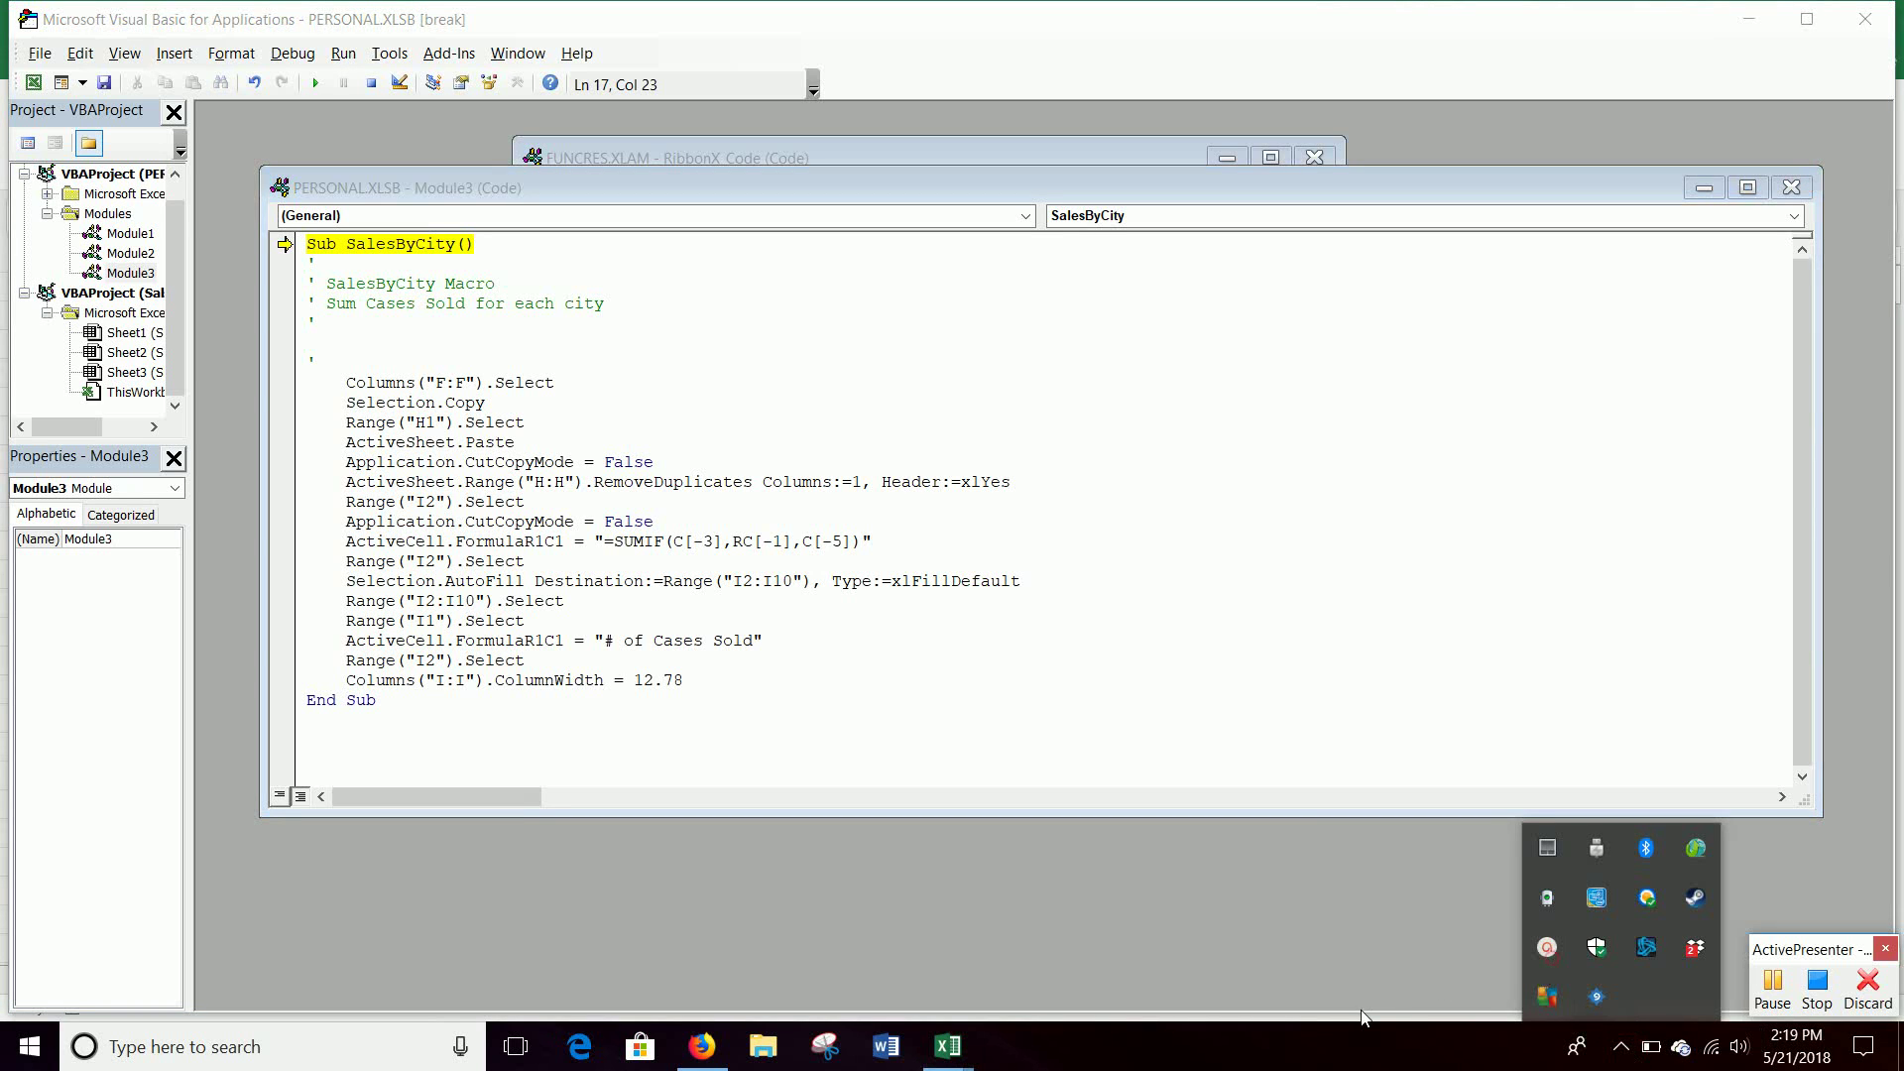